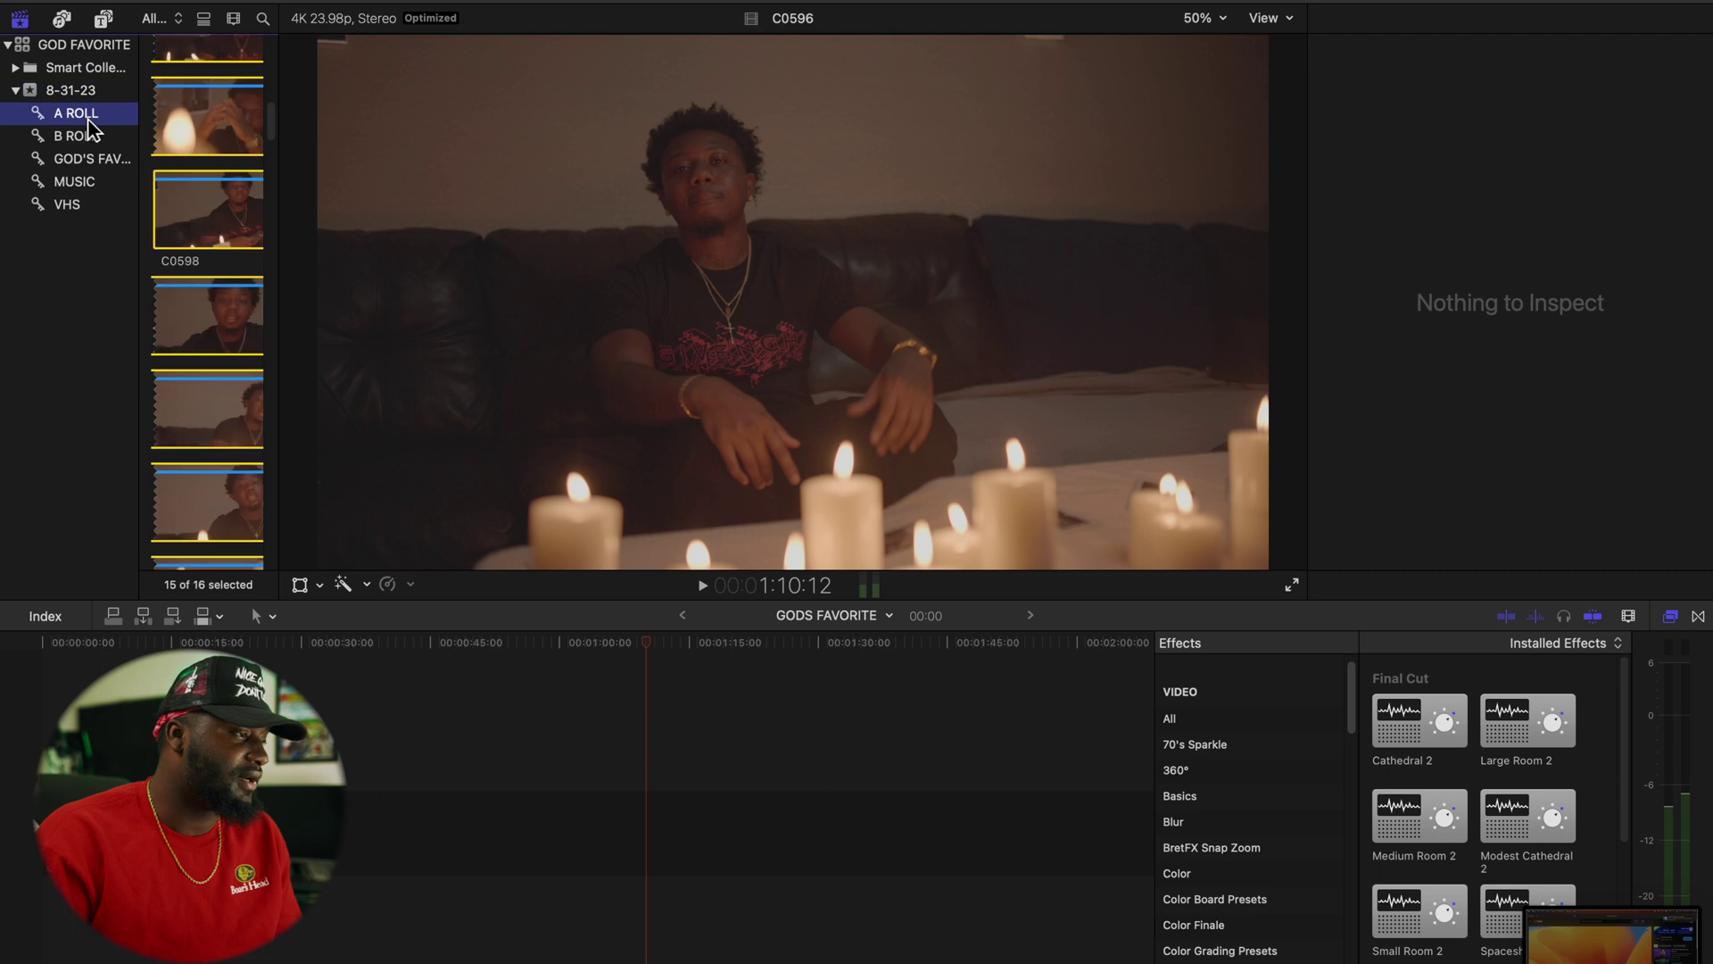
# Look through the clips in the B ROLL, GOD'S FAVORITE, VHS, A ROLL and MUSIC keyword collections.
pyautogui.click(88, 135)
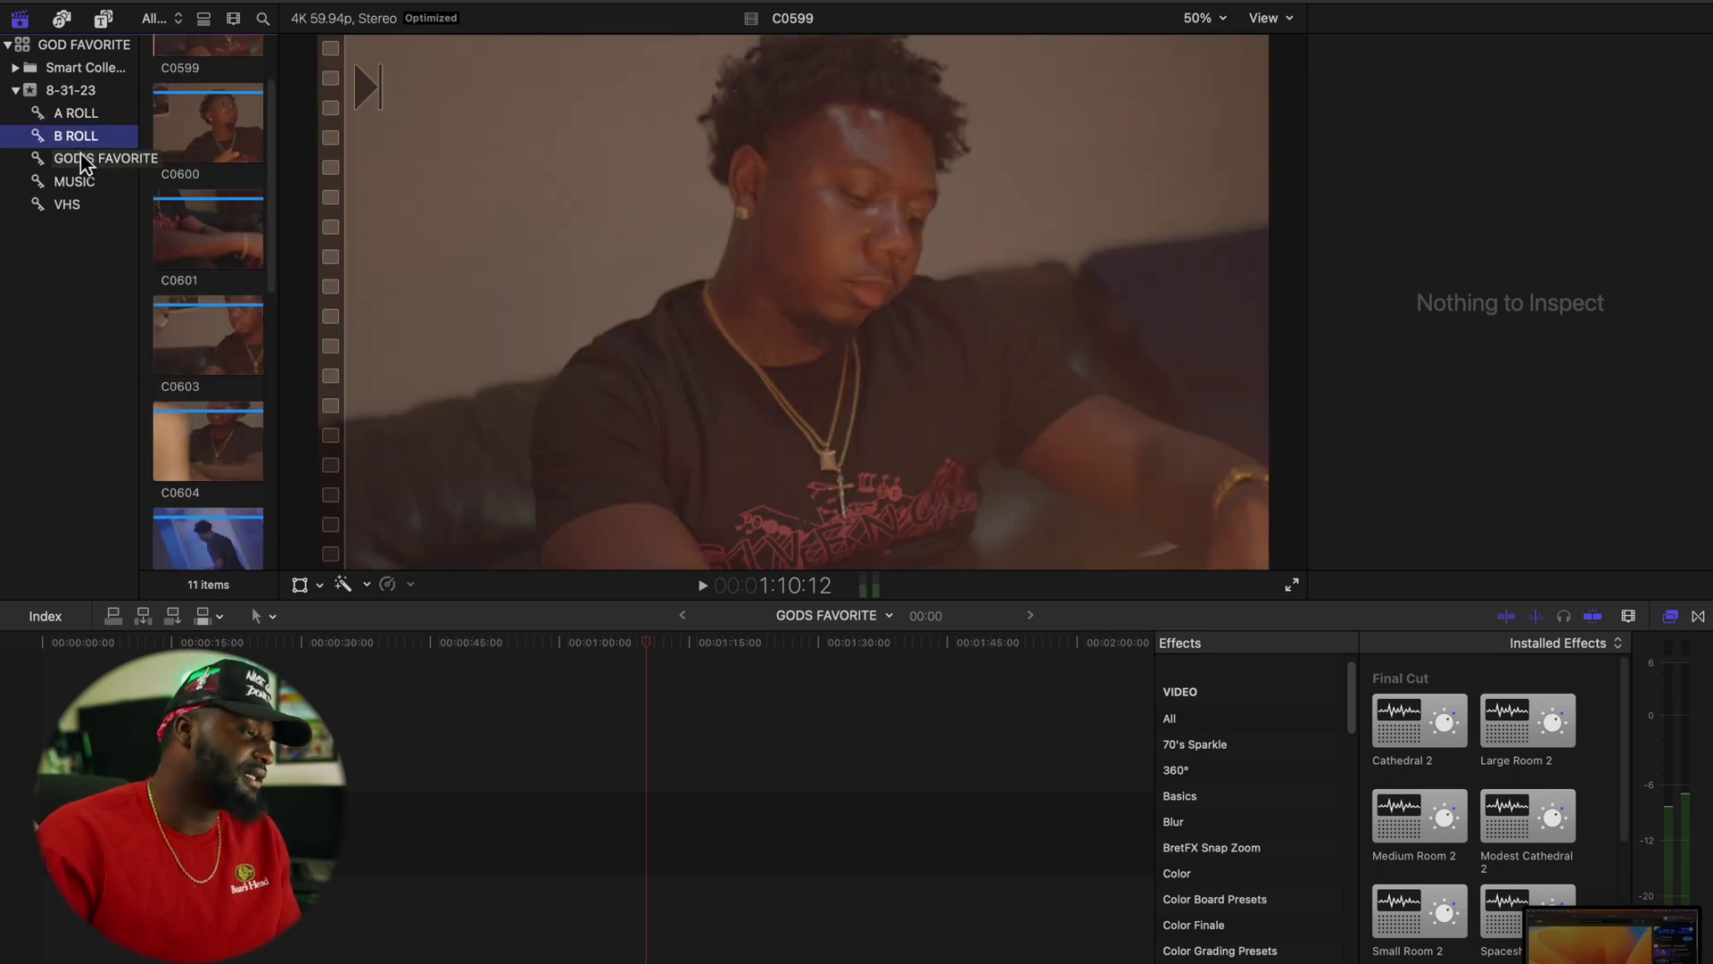
pyautogui.click(82, 160)
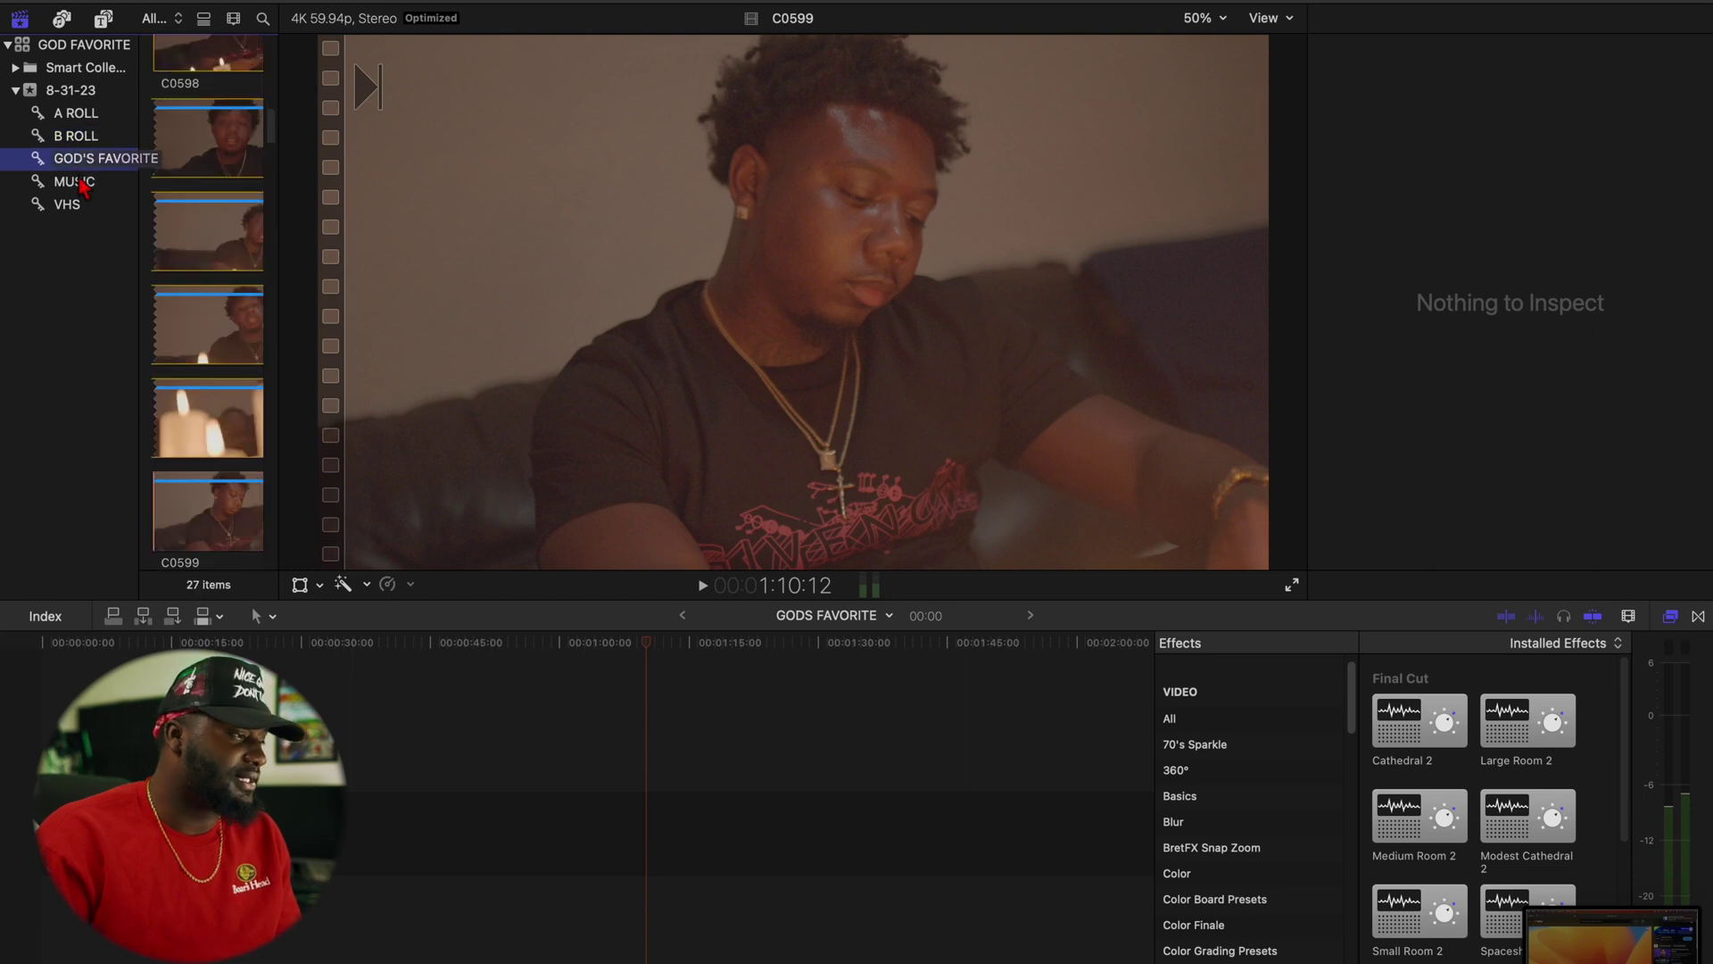
pyautogui.click(75, 181)
pyautogui.click(79, 205)
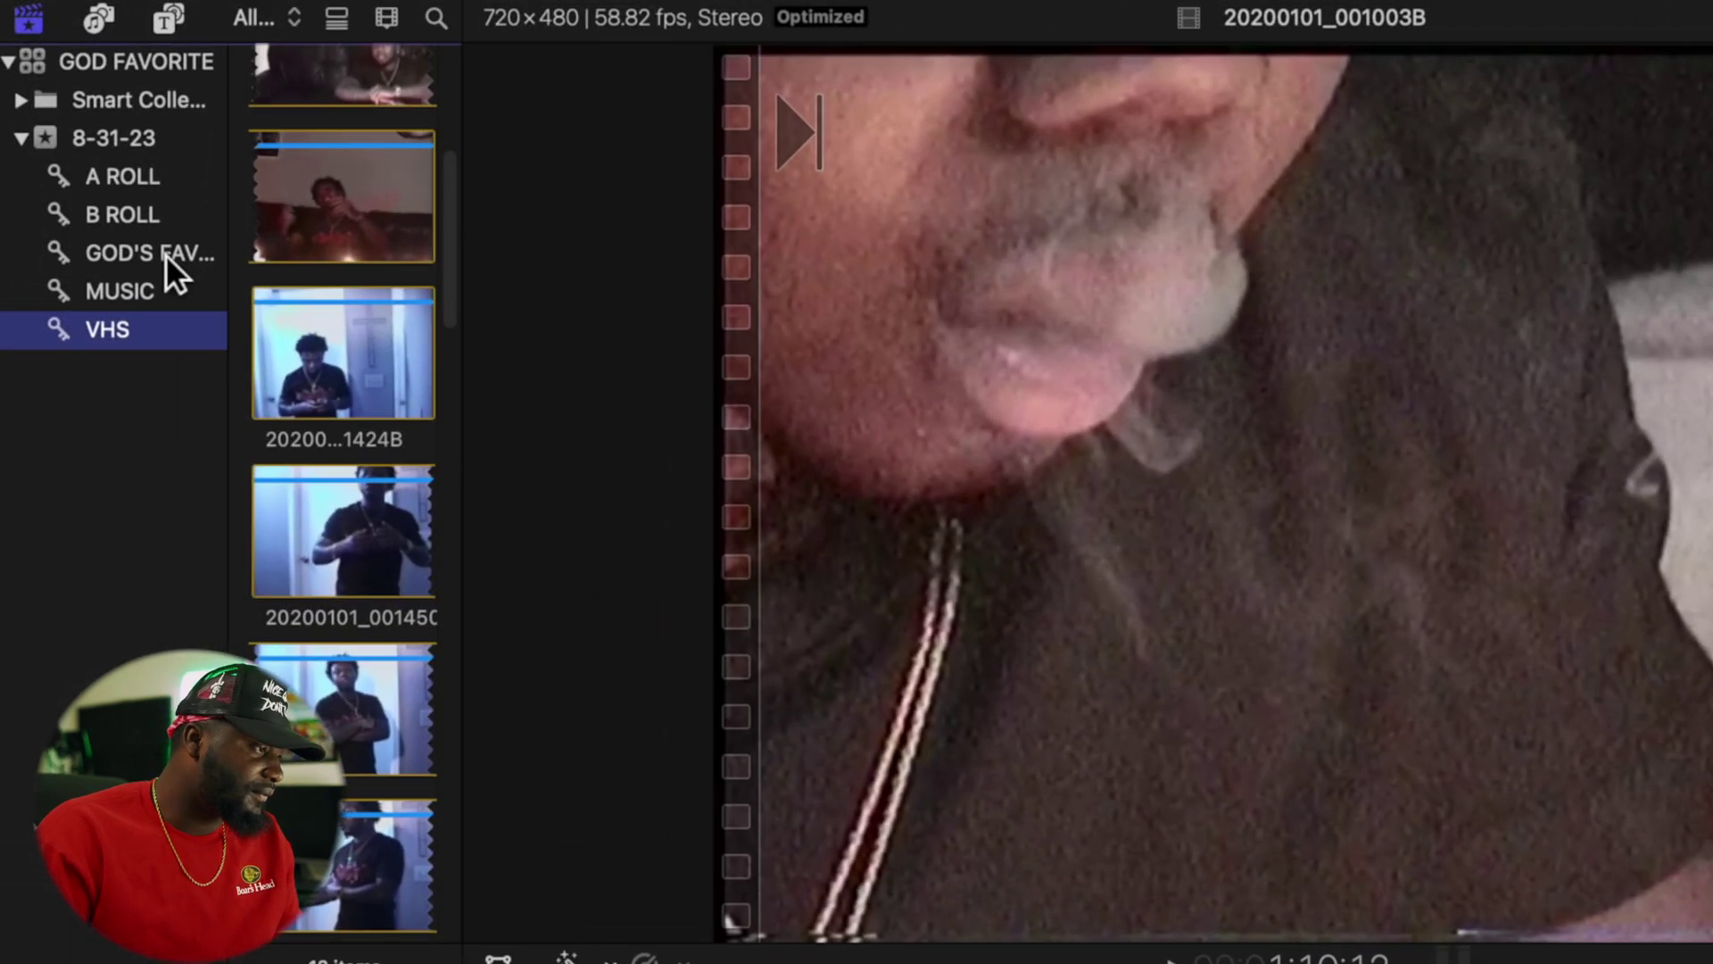
pyautogui.click(100, 159)
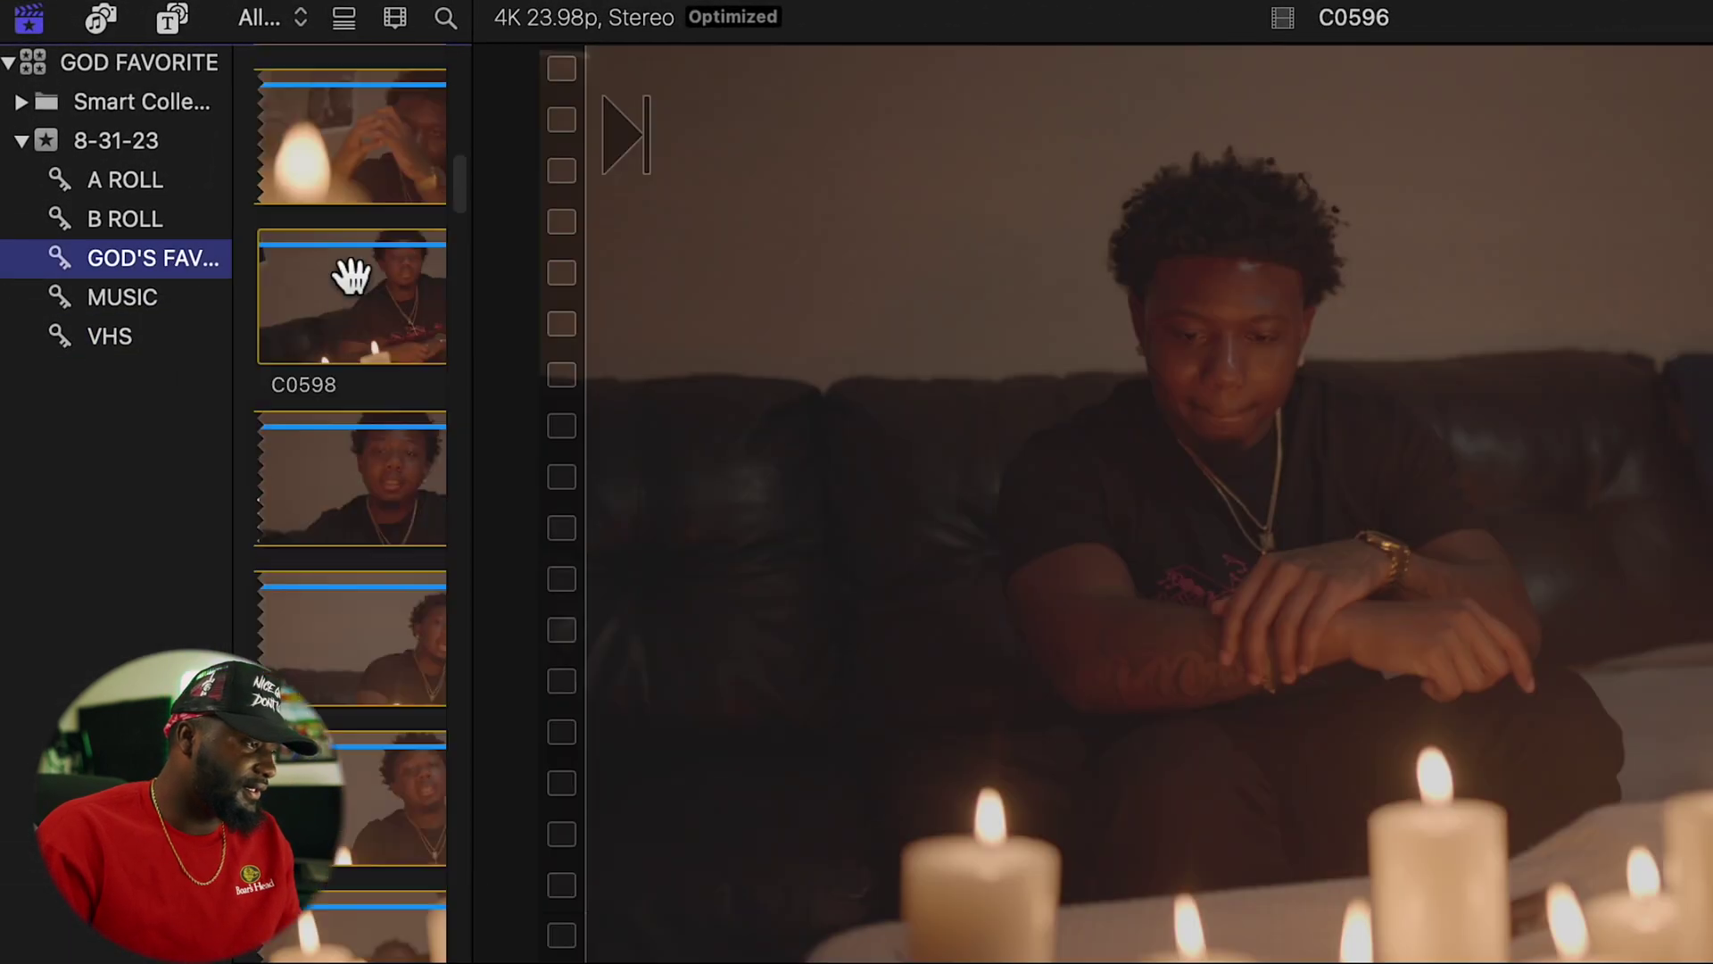
pyautogui.scroll(5, 351, 277)
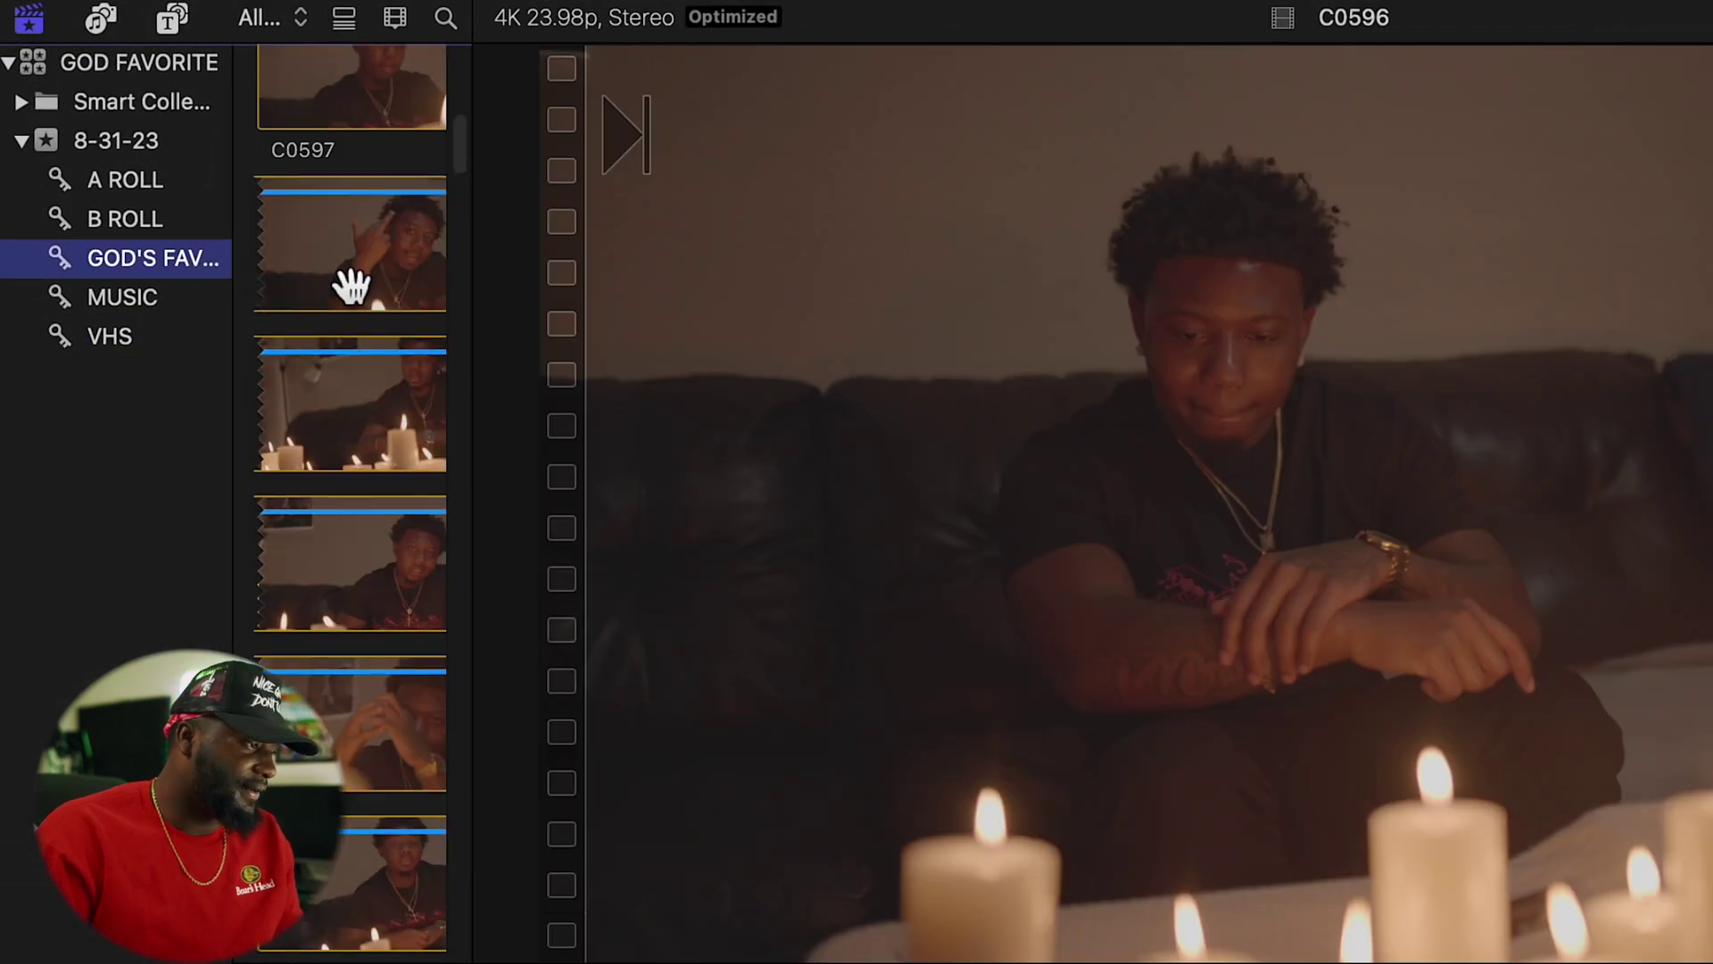
pyautogui.click(143, 193)
pyautogui.scroll(-10, 294, 281)
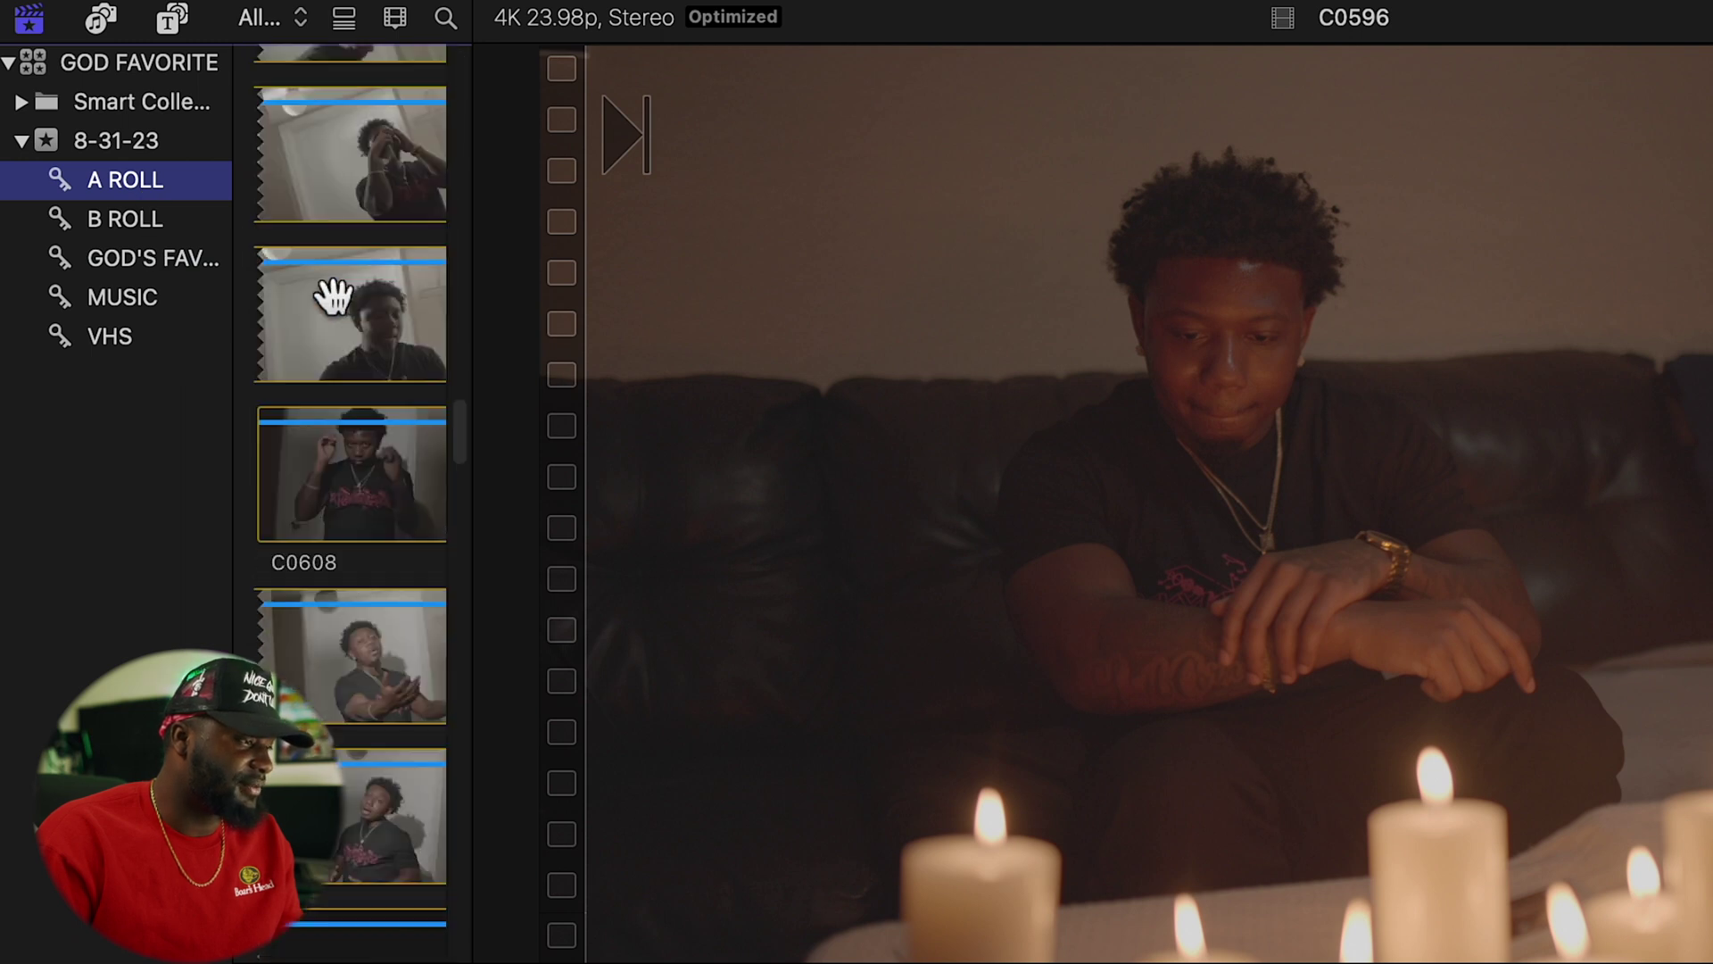
pyautogui.scroll(-10, 332, 297)
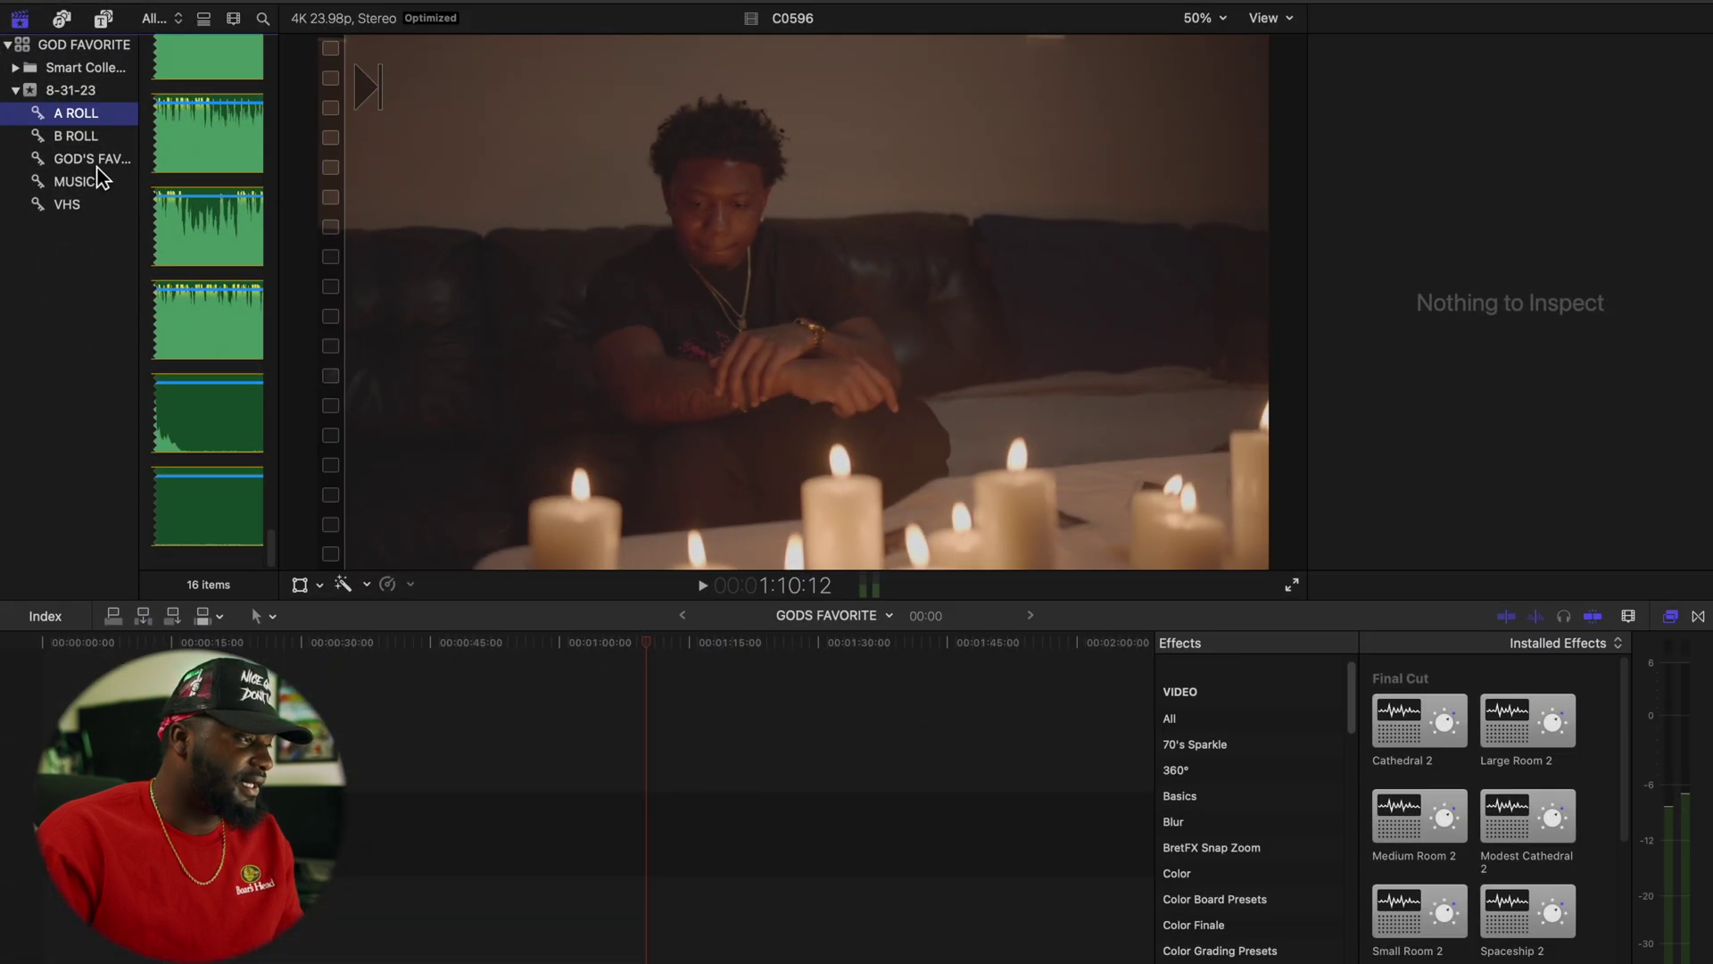
pyautogui.click(74, 182)
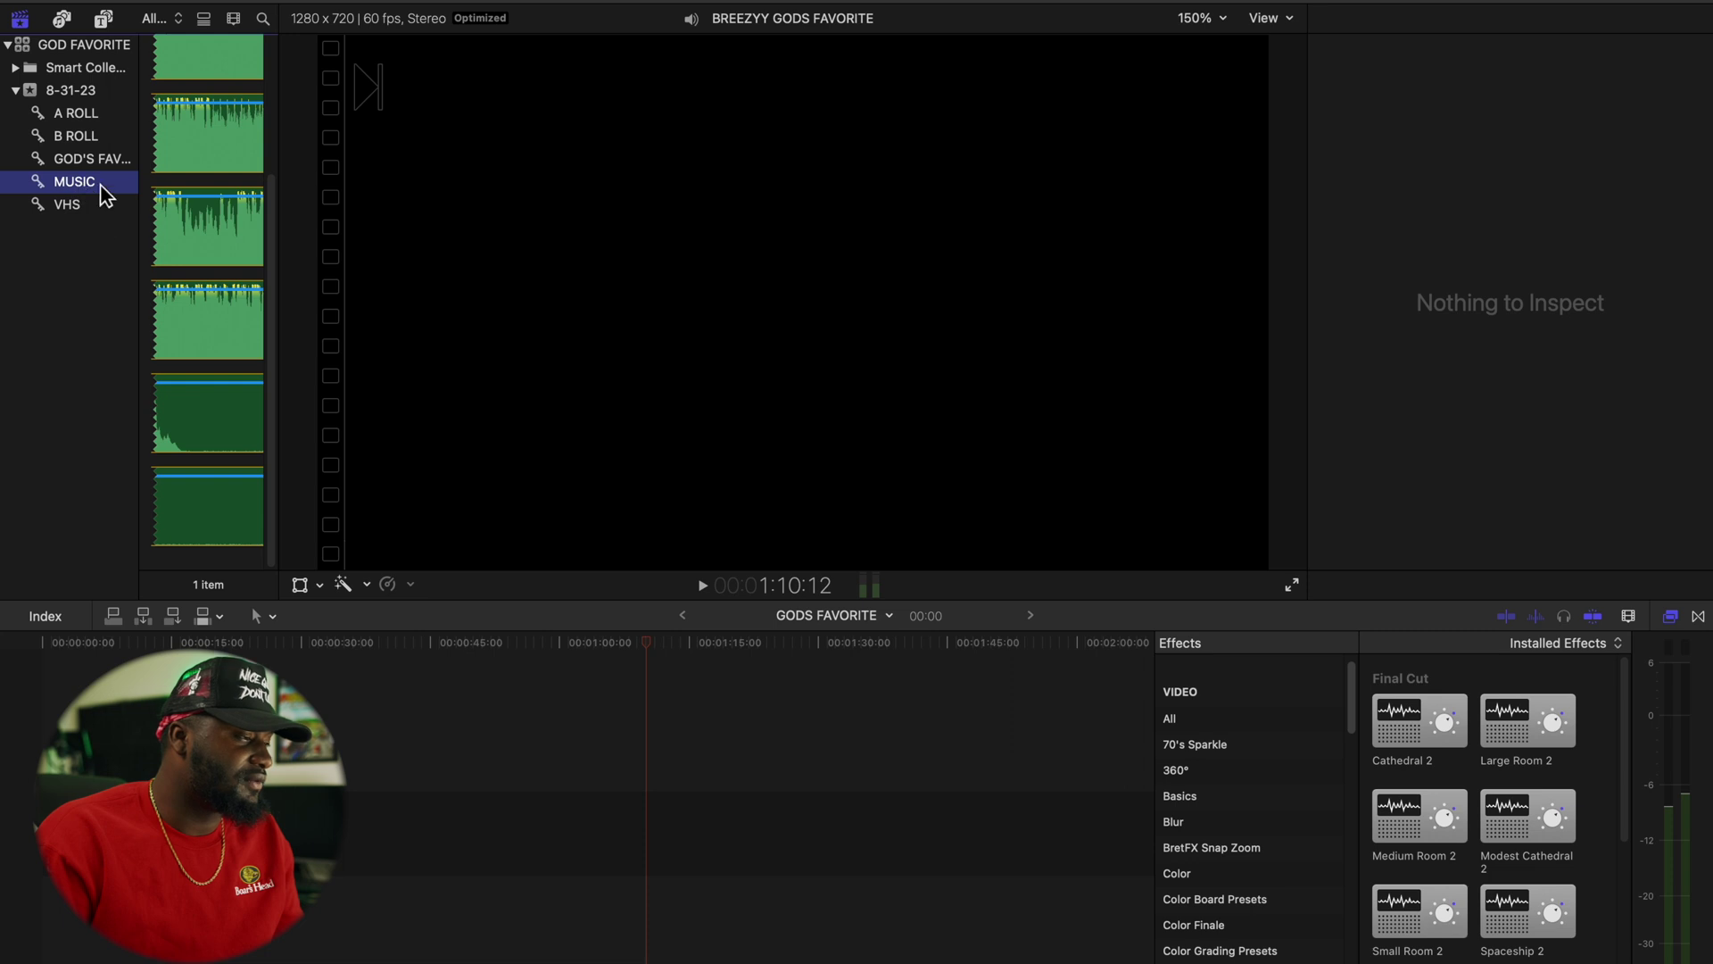
pyautogui.click(217, 90)
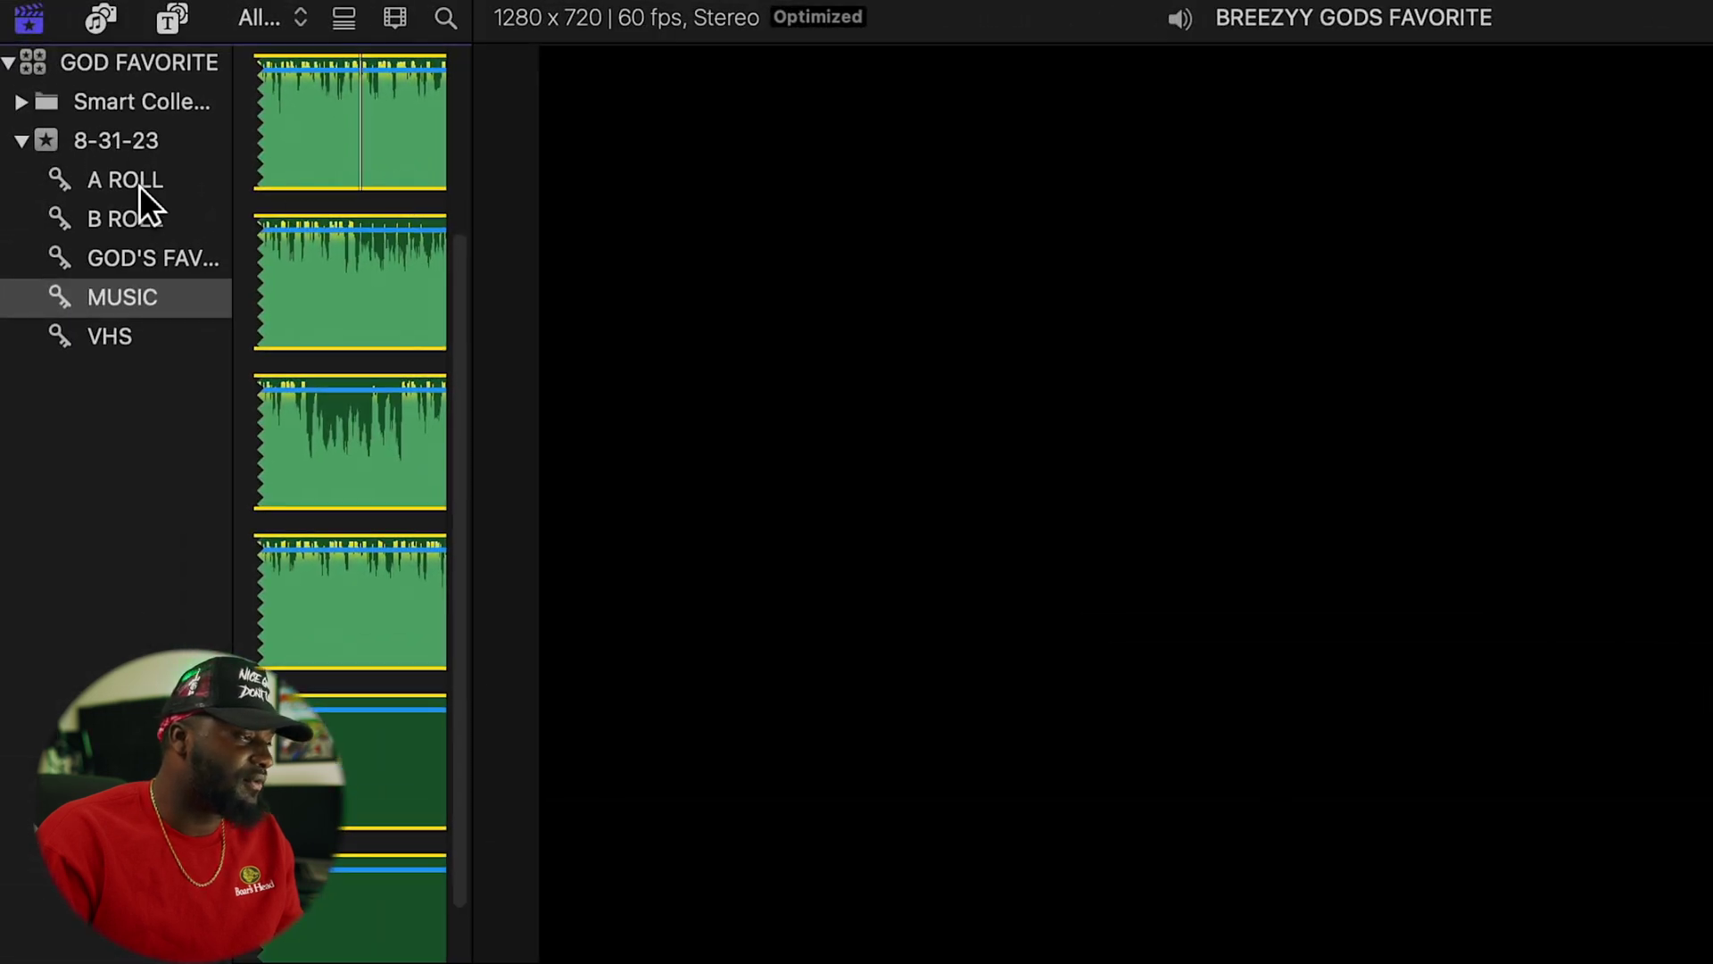
# Select all the clips and the song in the A ROLL collection and start a new multicam clip from them.
pyautogui.click(136, 189)
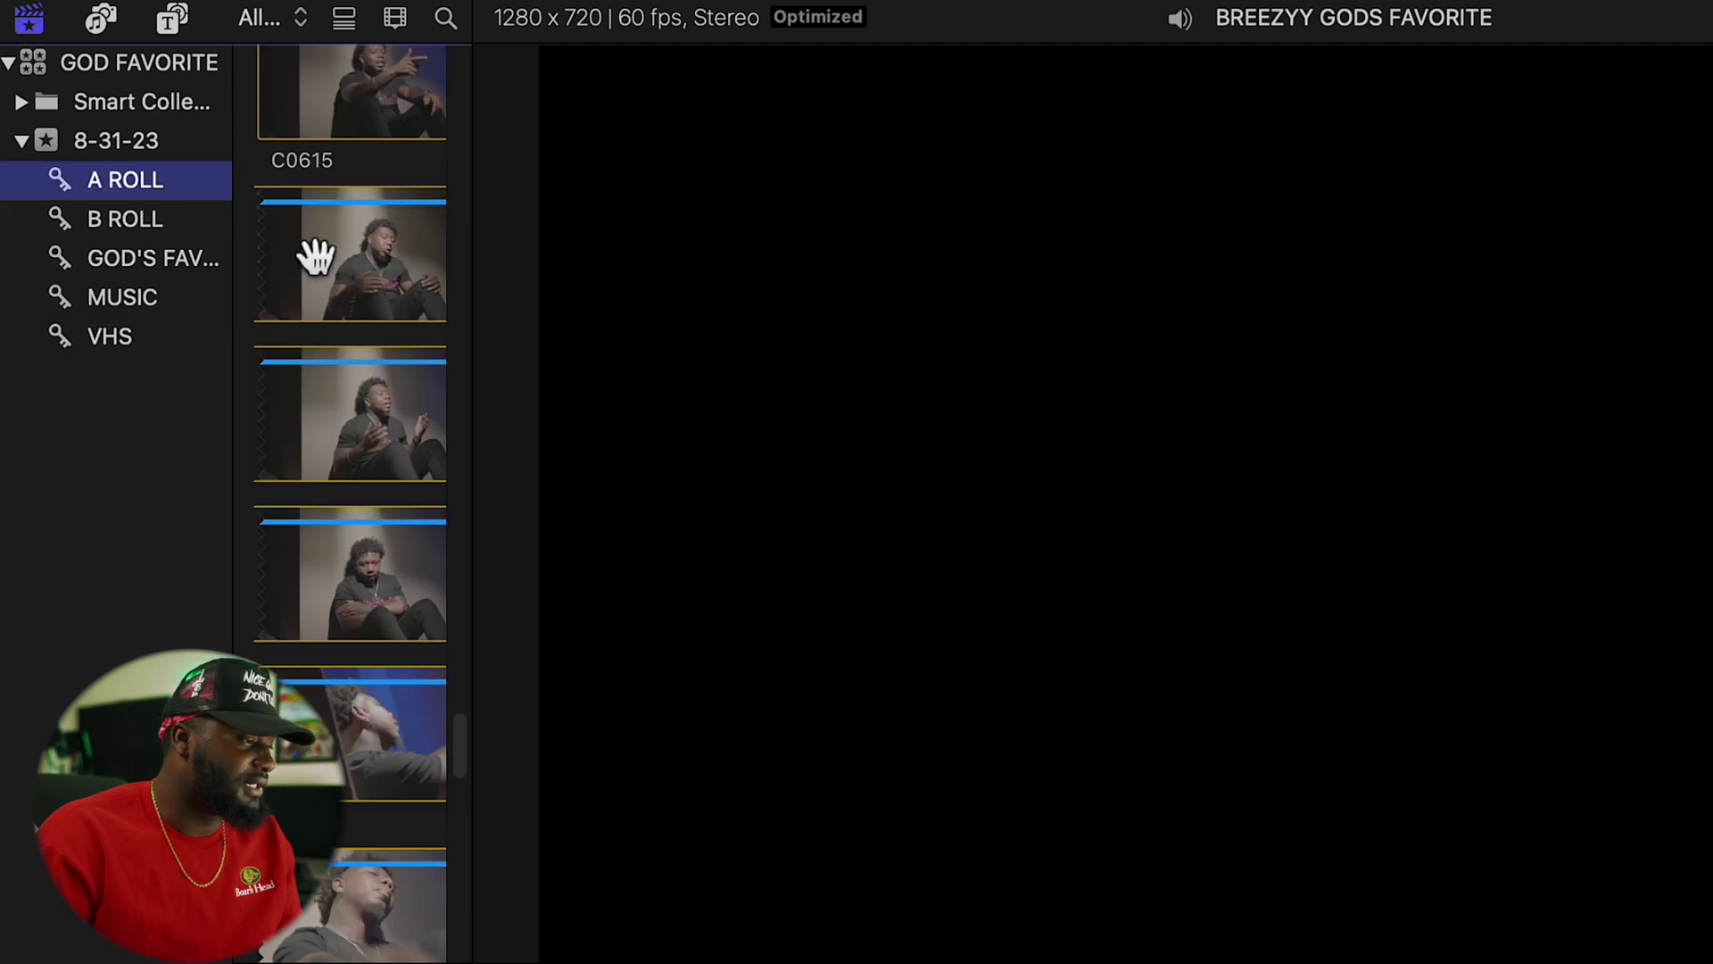
pyautogui.scroll(-5, 340, 287)
pyautogui.scroll(10, 342, 289)
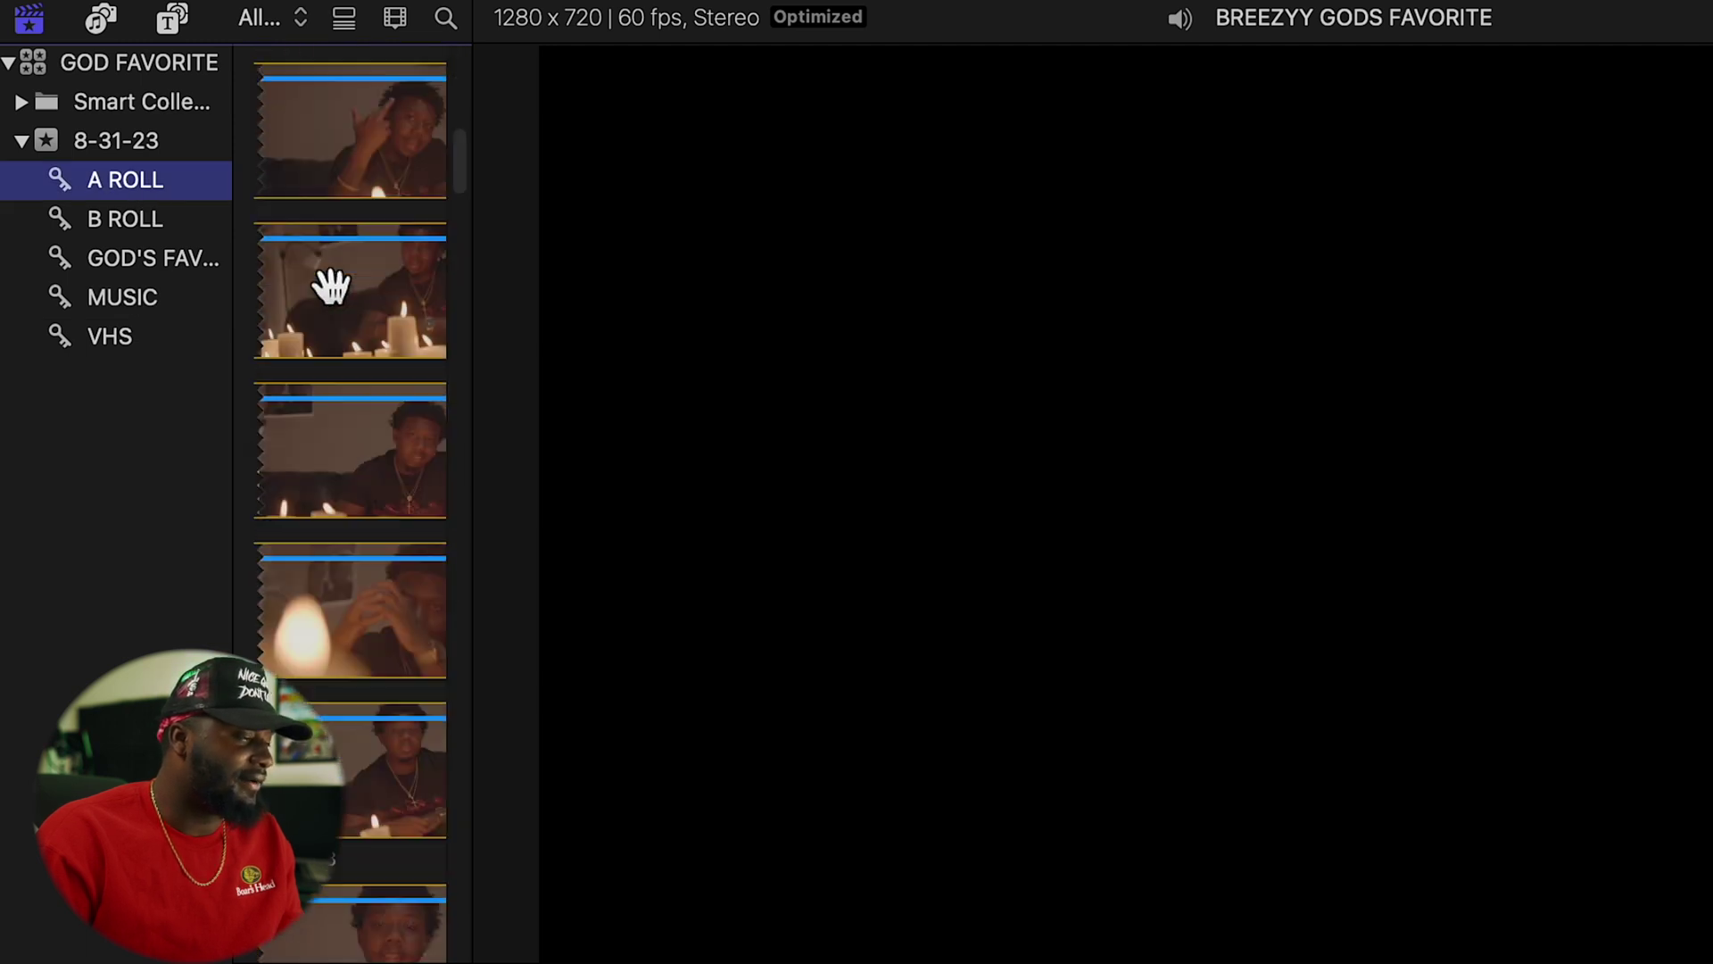
pyautogui.scroll(-5, 345, 291)
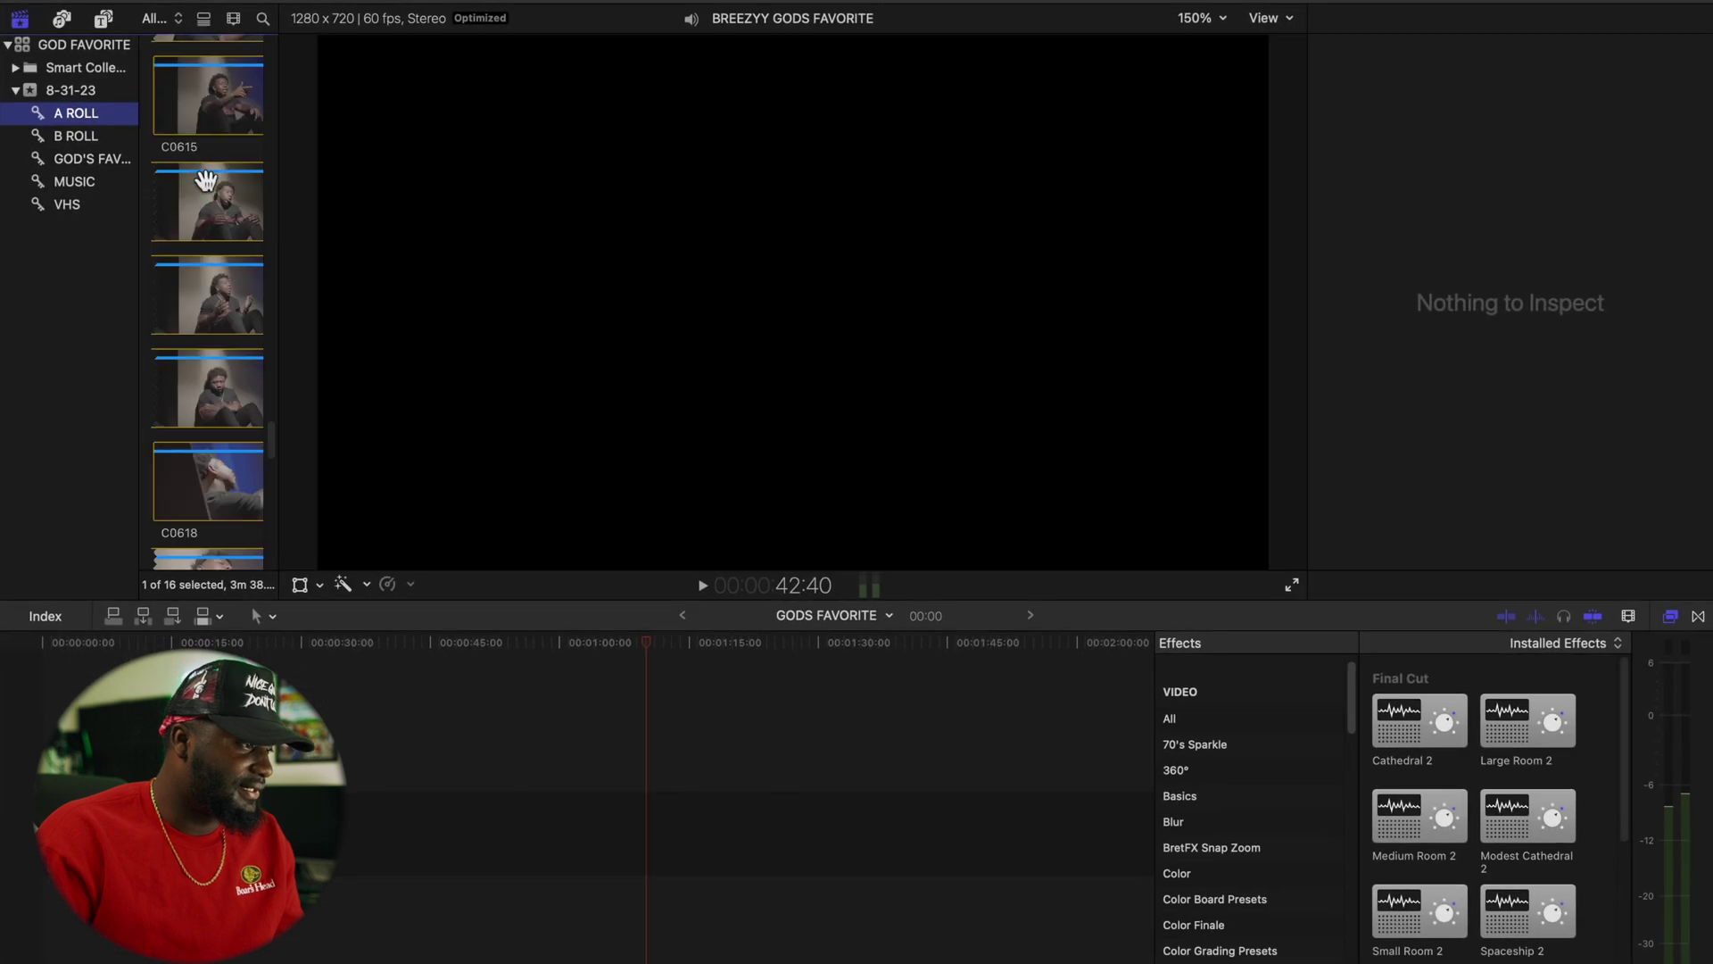
pyautogui.scroll(5, 207, 175)
pyautogui.click(209, 167)
pyautogui.scroll(-3, 211, 169)
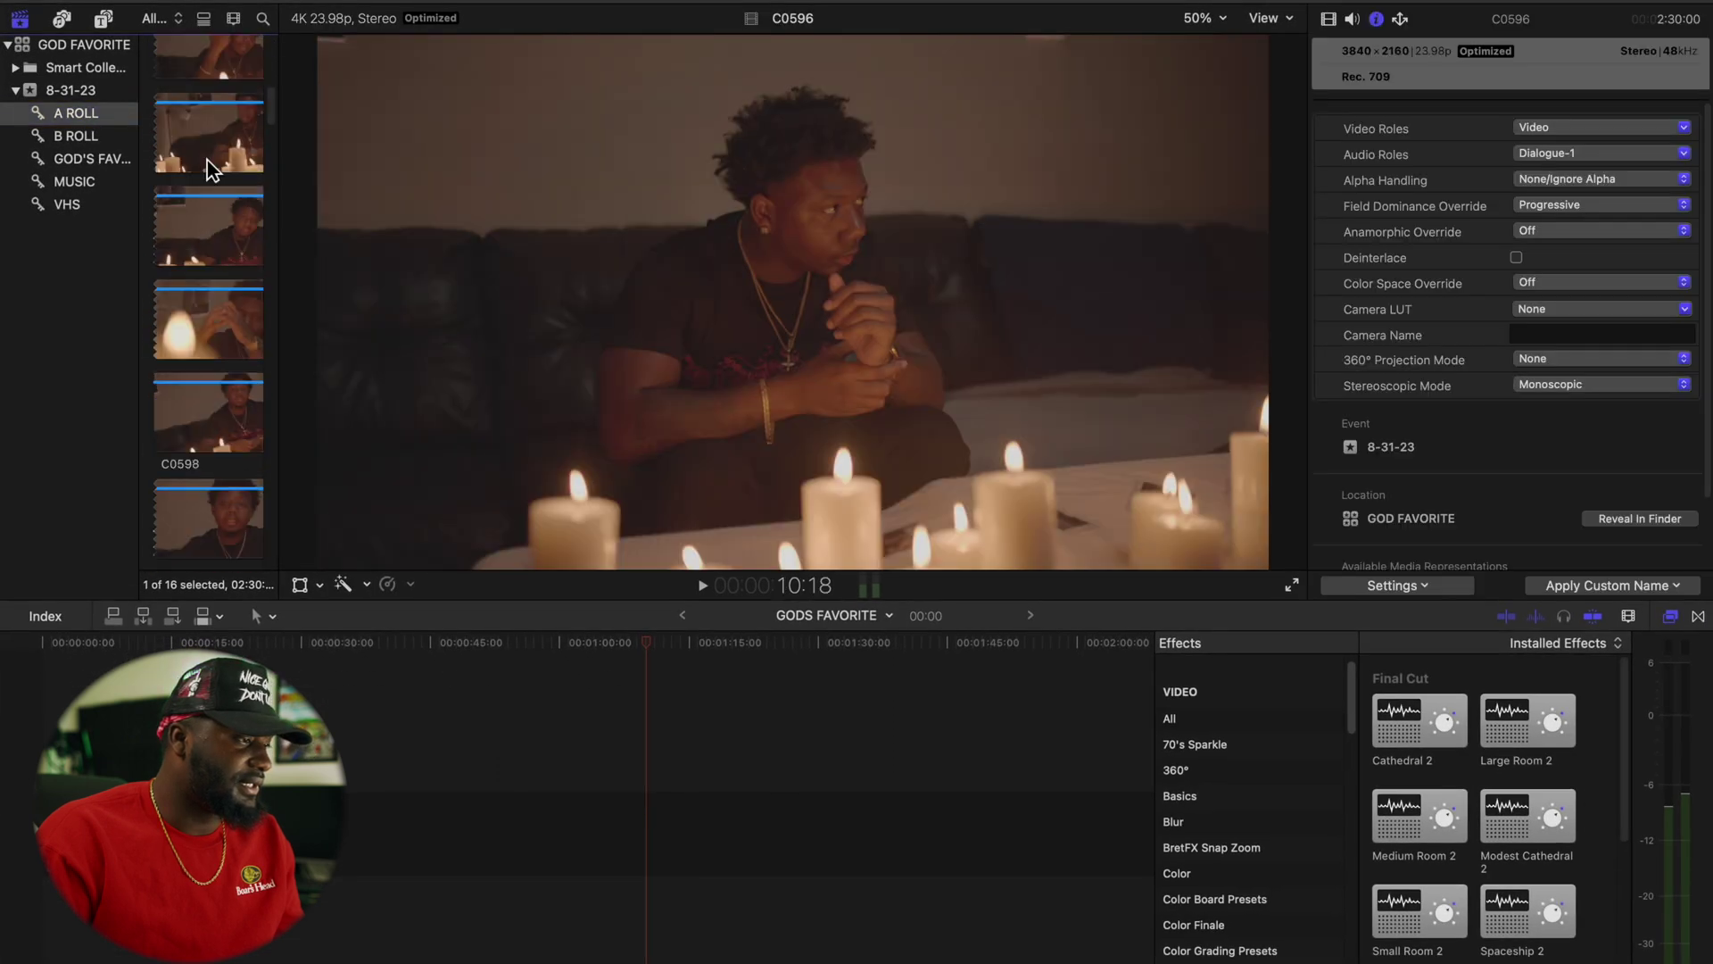
pyautogui.scroll(-10, 210, 174)
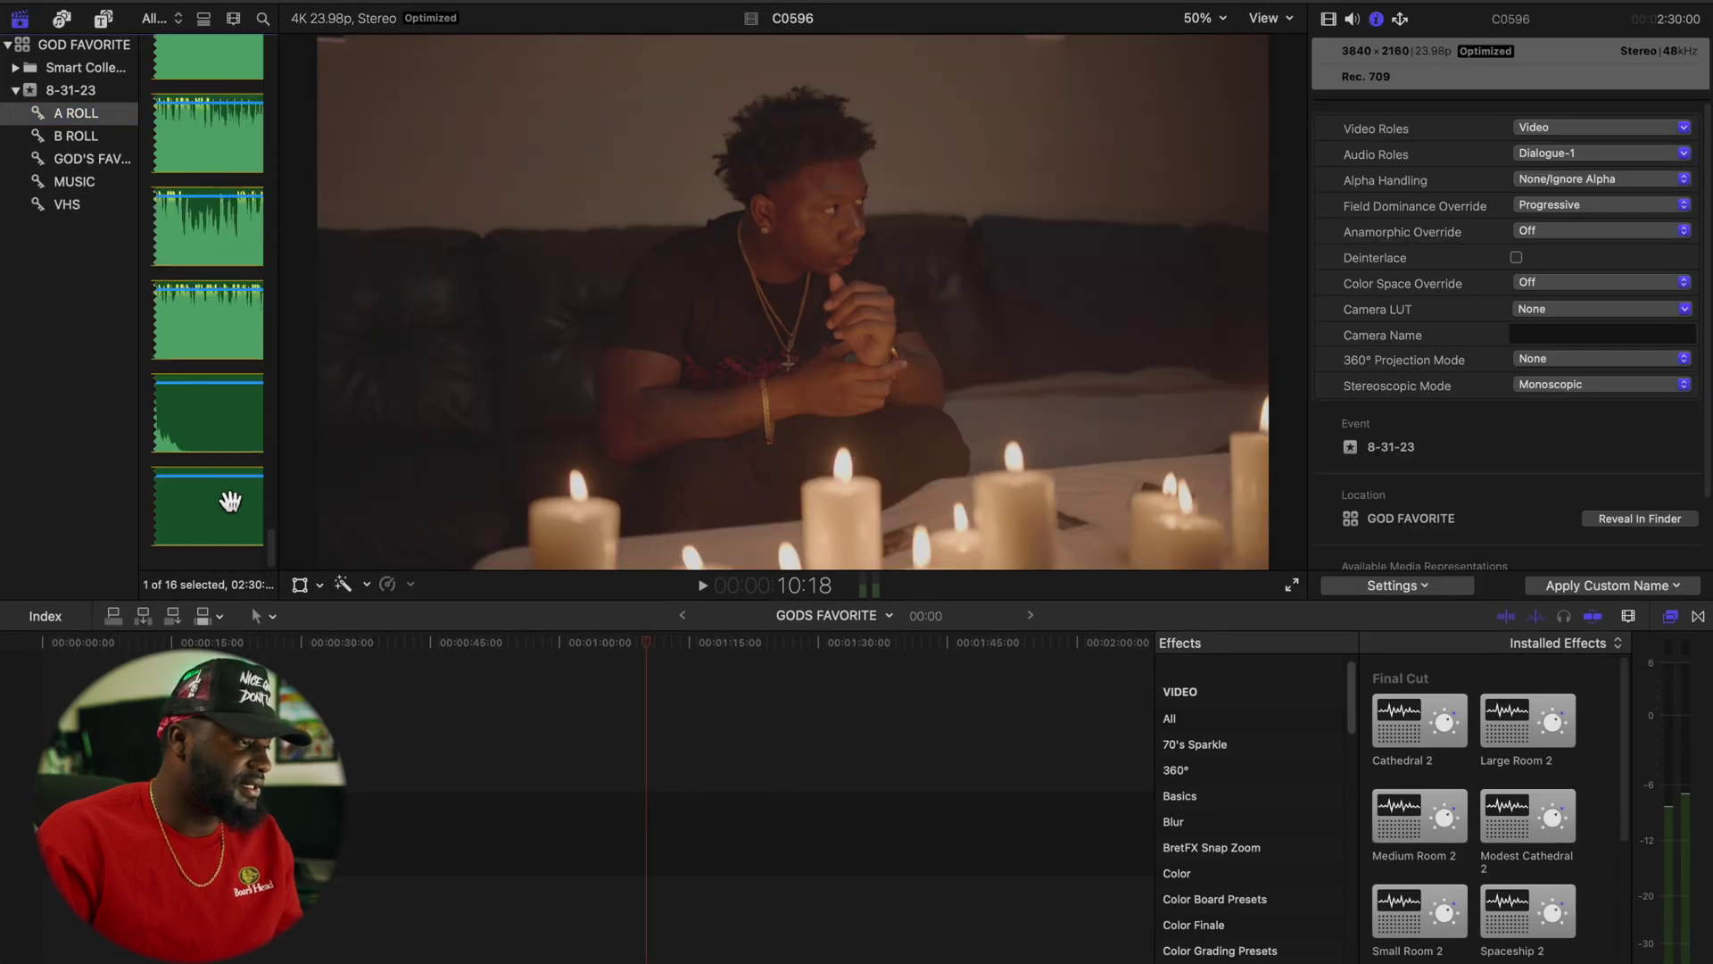
pyautogui.keyDown('shift'); pyautogui.click(230, 498); pyautogui.keyUp('shift')
pyautogui.rightClick(192, 120)
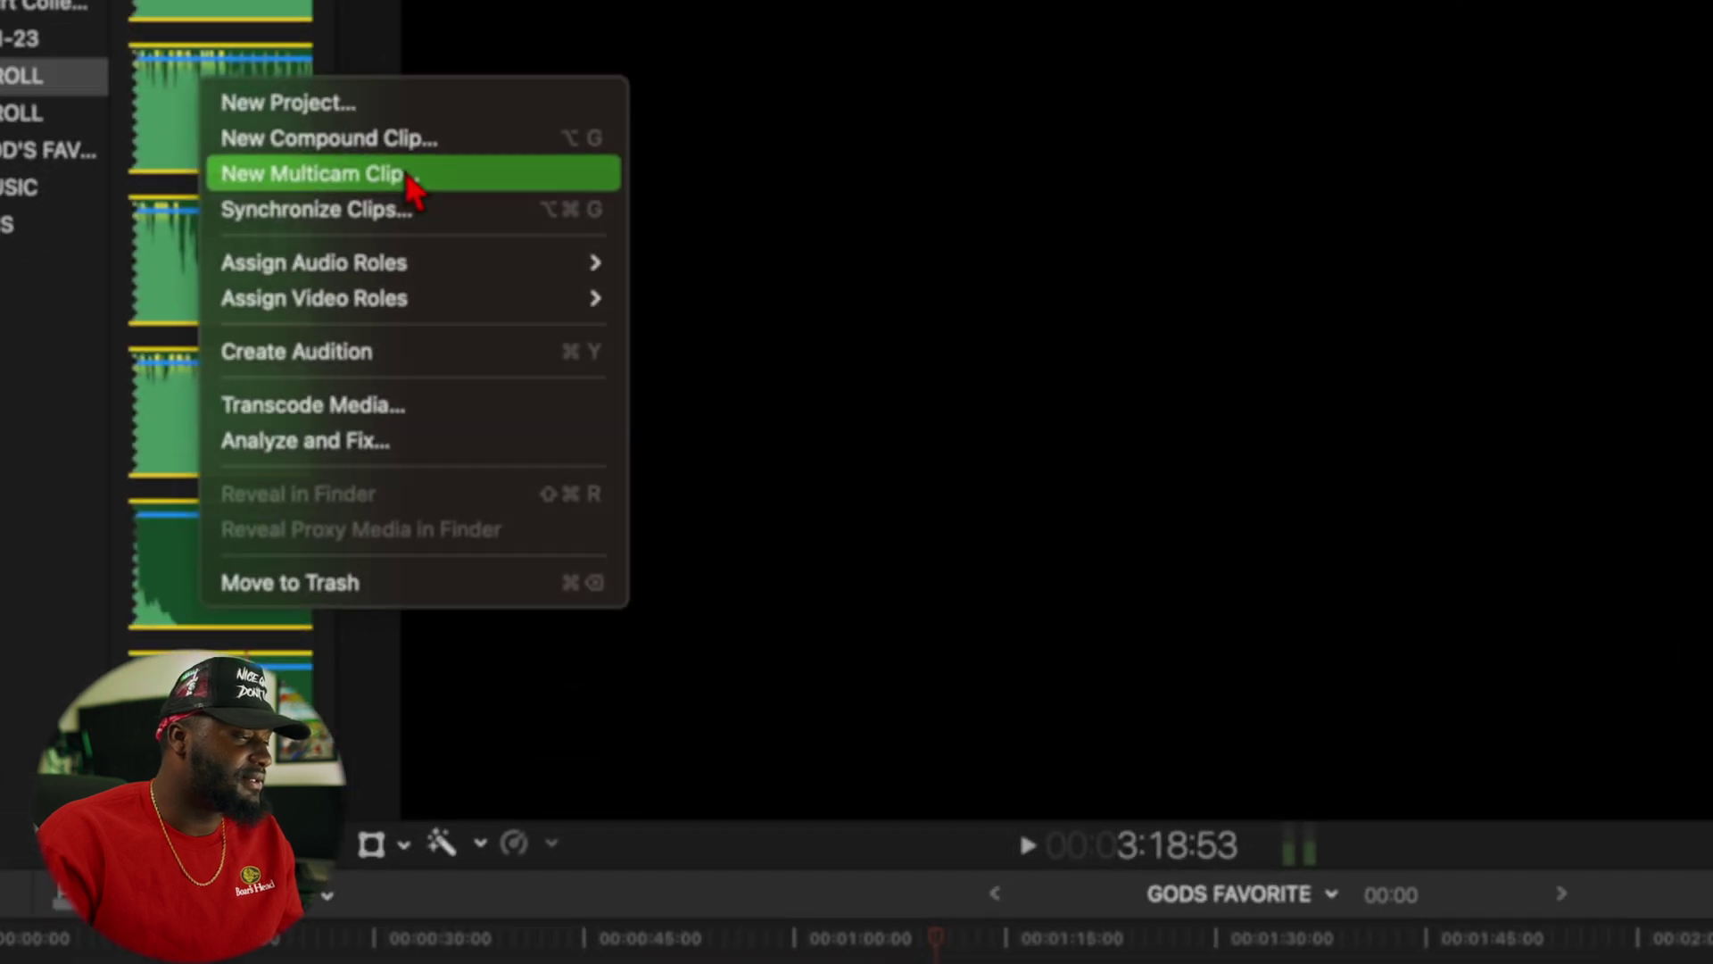
pyautogui.click(397, 199)
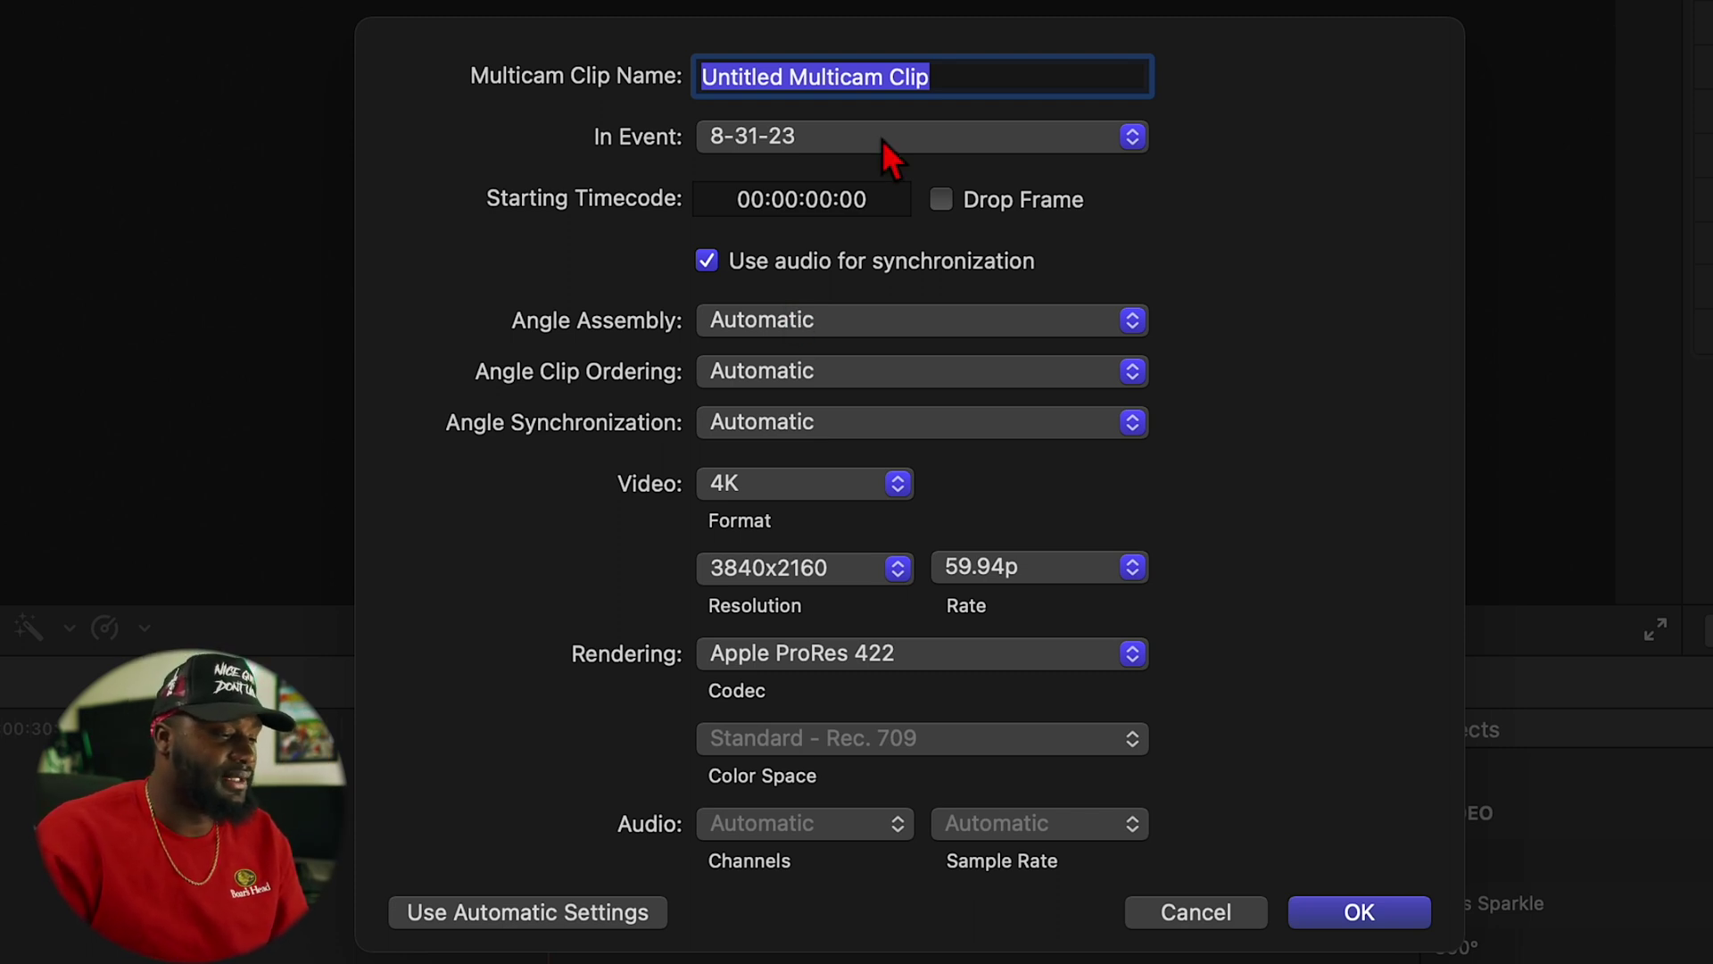
# Set the new multicam clip's video frame rate to 23.98p.
pyautogui.click(1044, 567)
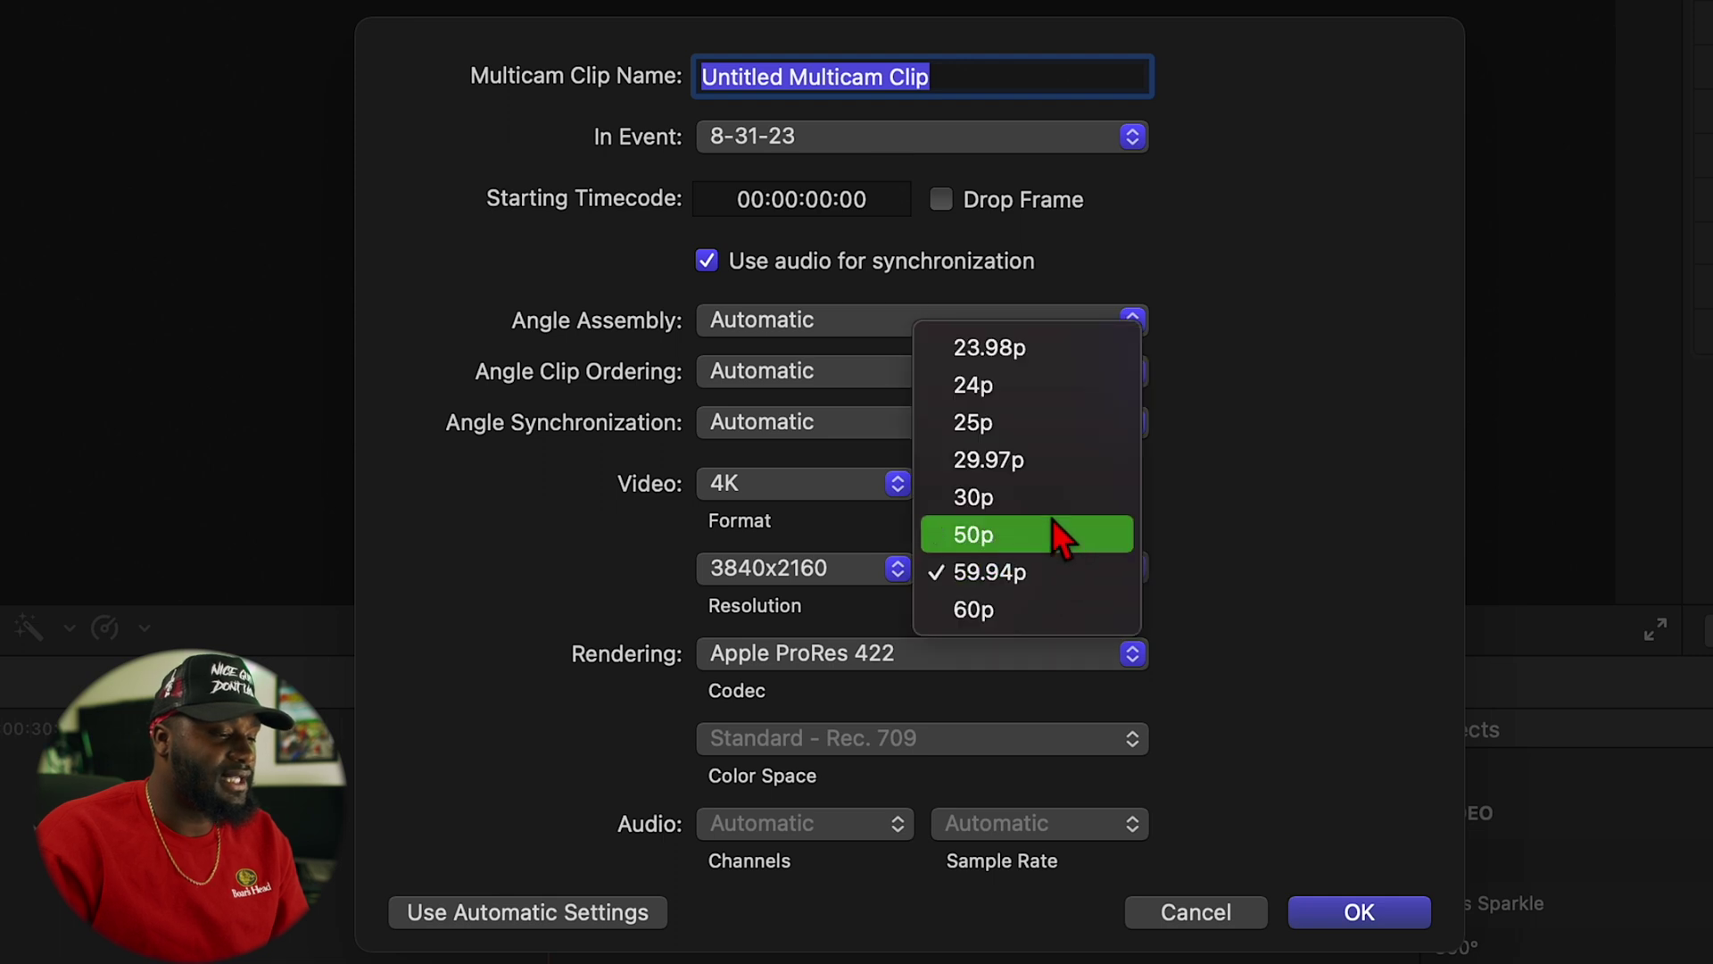
pyautogui.click(1031, 346)
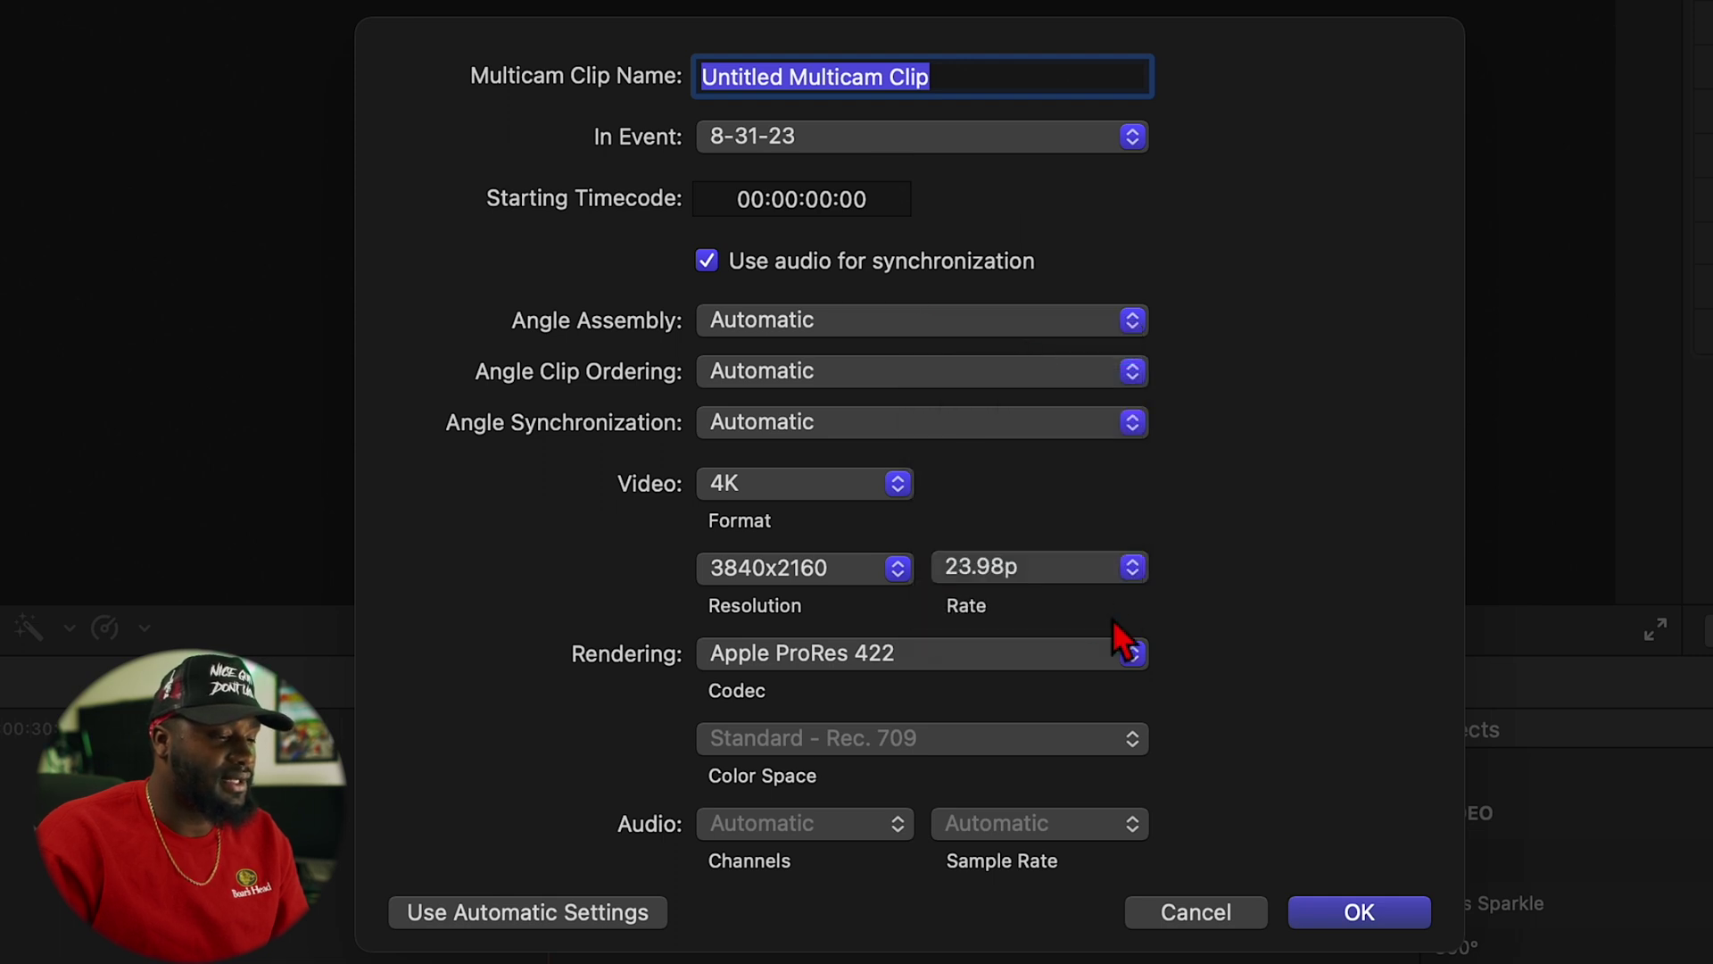
pyautogui.click(1051, 564)
pyautogui.click(1039, 582)
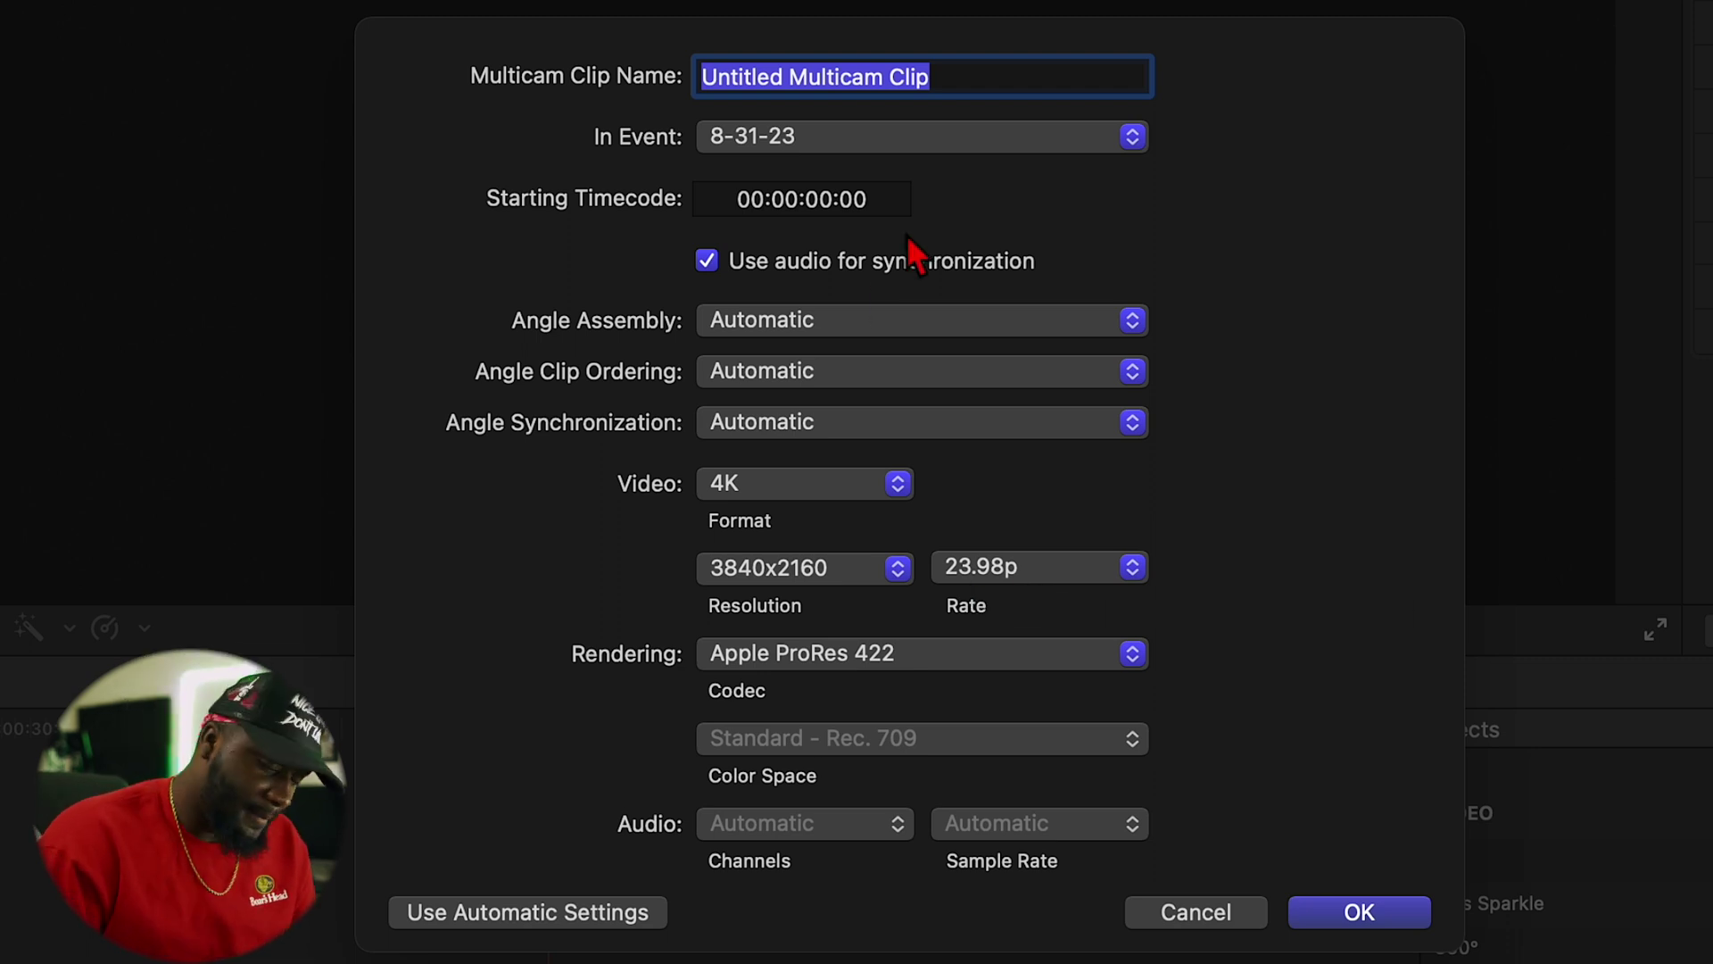
# Name the multicam clip "Breezy Gods Favorite" and create it with audio used for synchronization.
pyautogui.press('BackSpace')
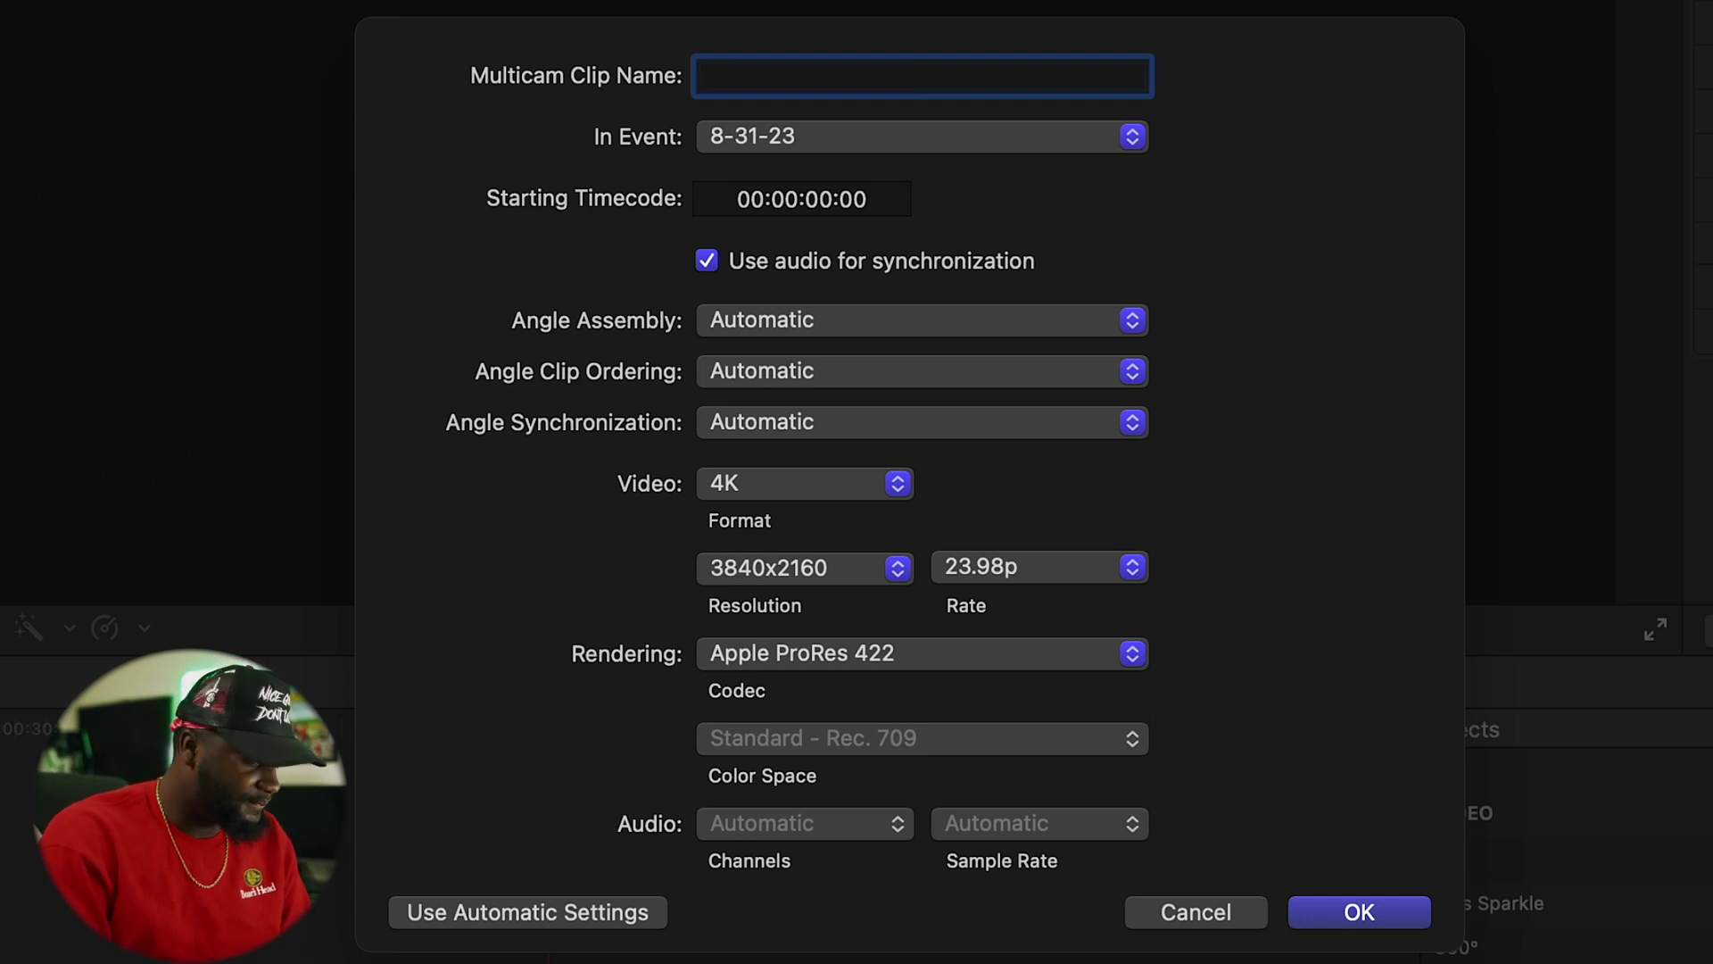
pyautogui.write('Breezy Gods Fa')
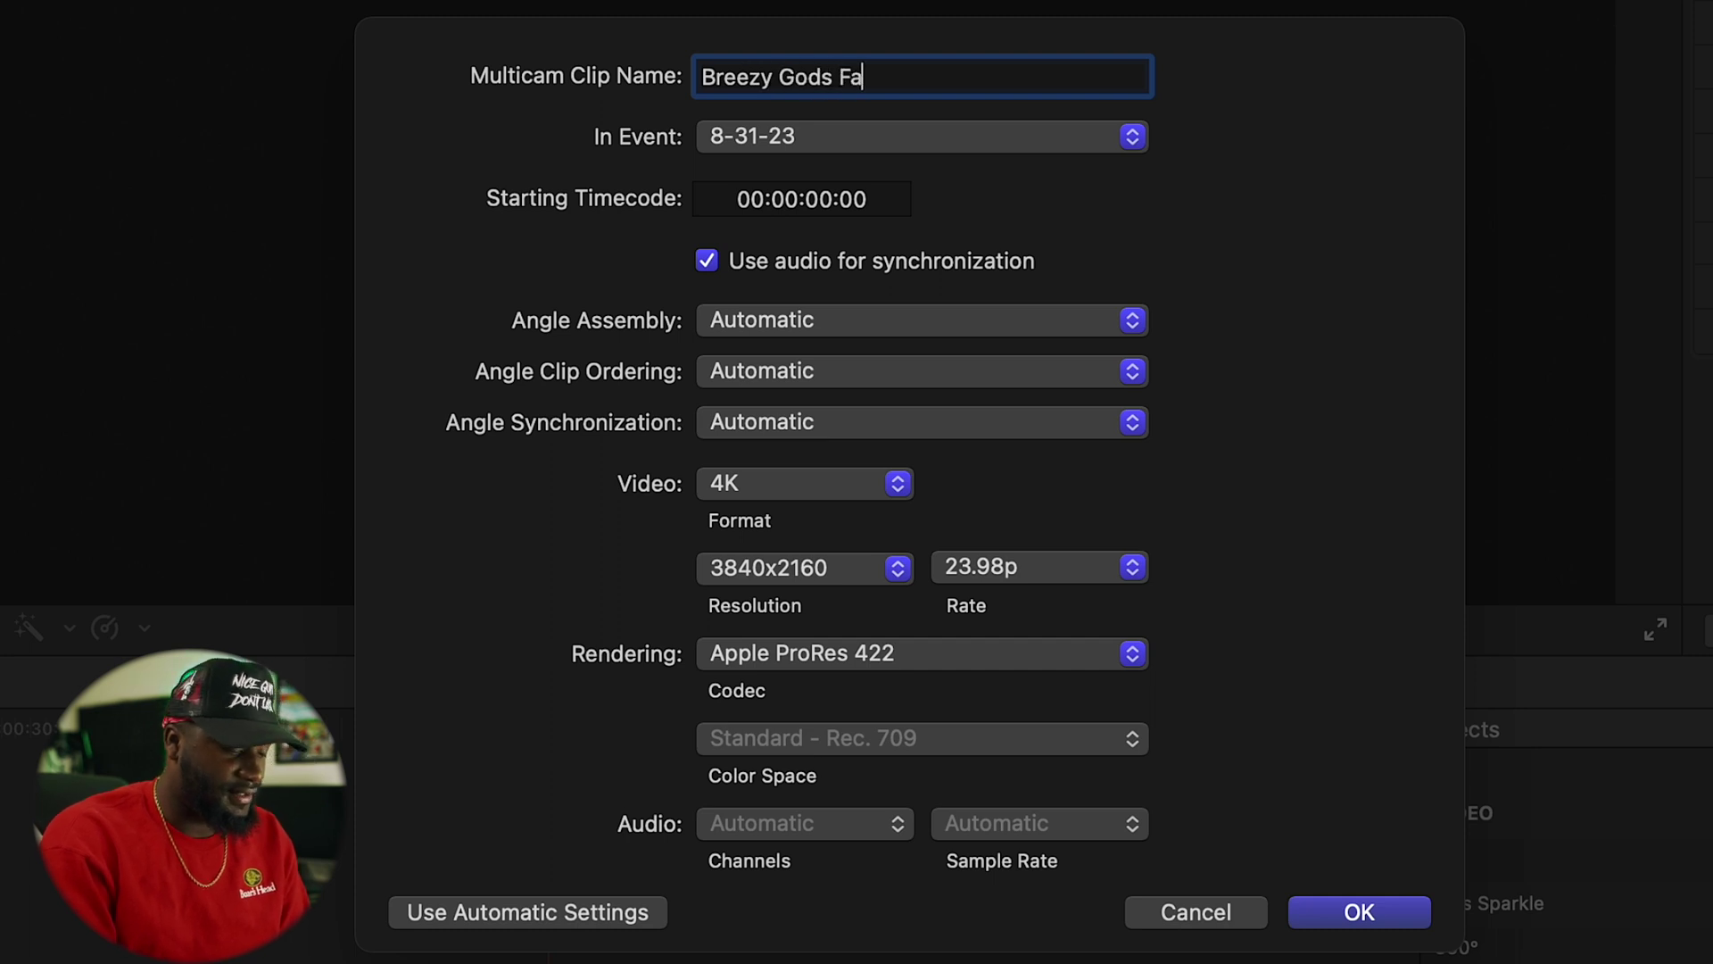
pyautogui.write('vorite')
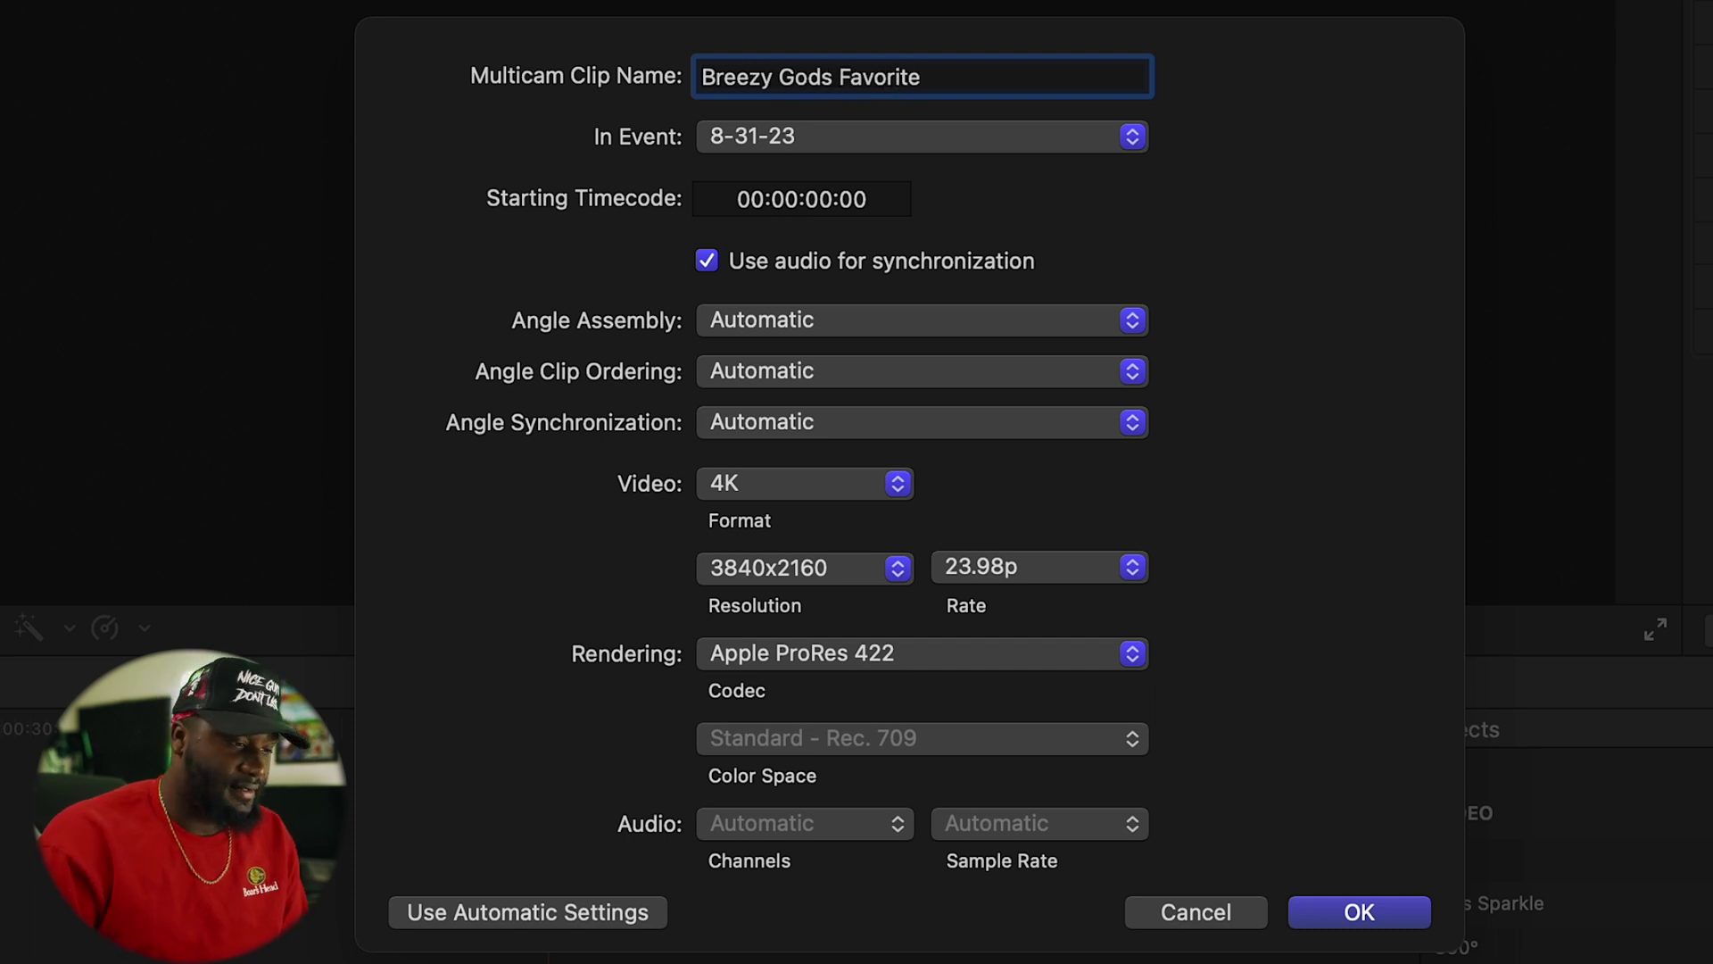
pyautogui.click(1356, 922)
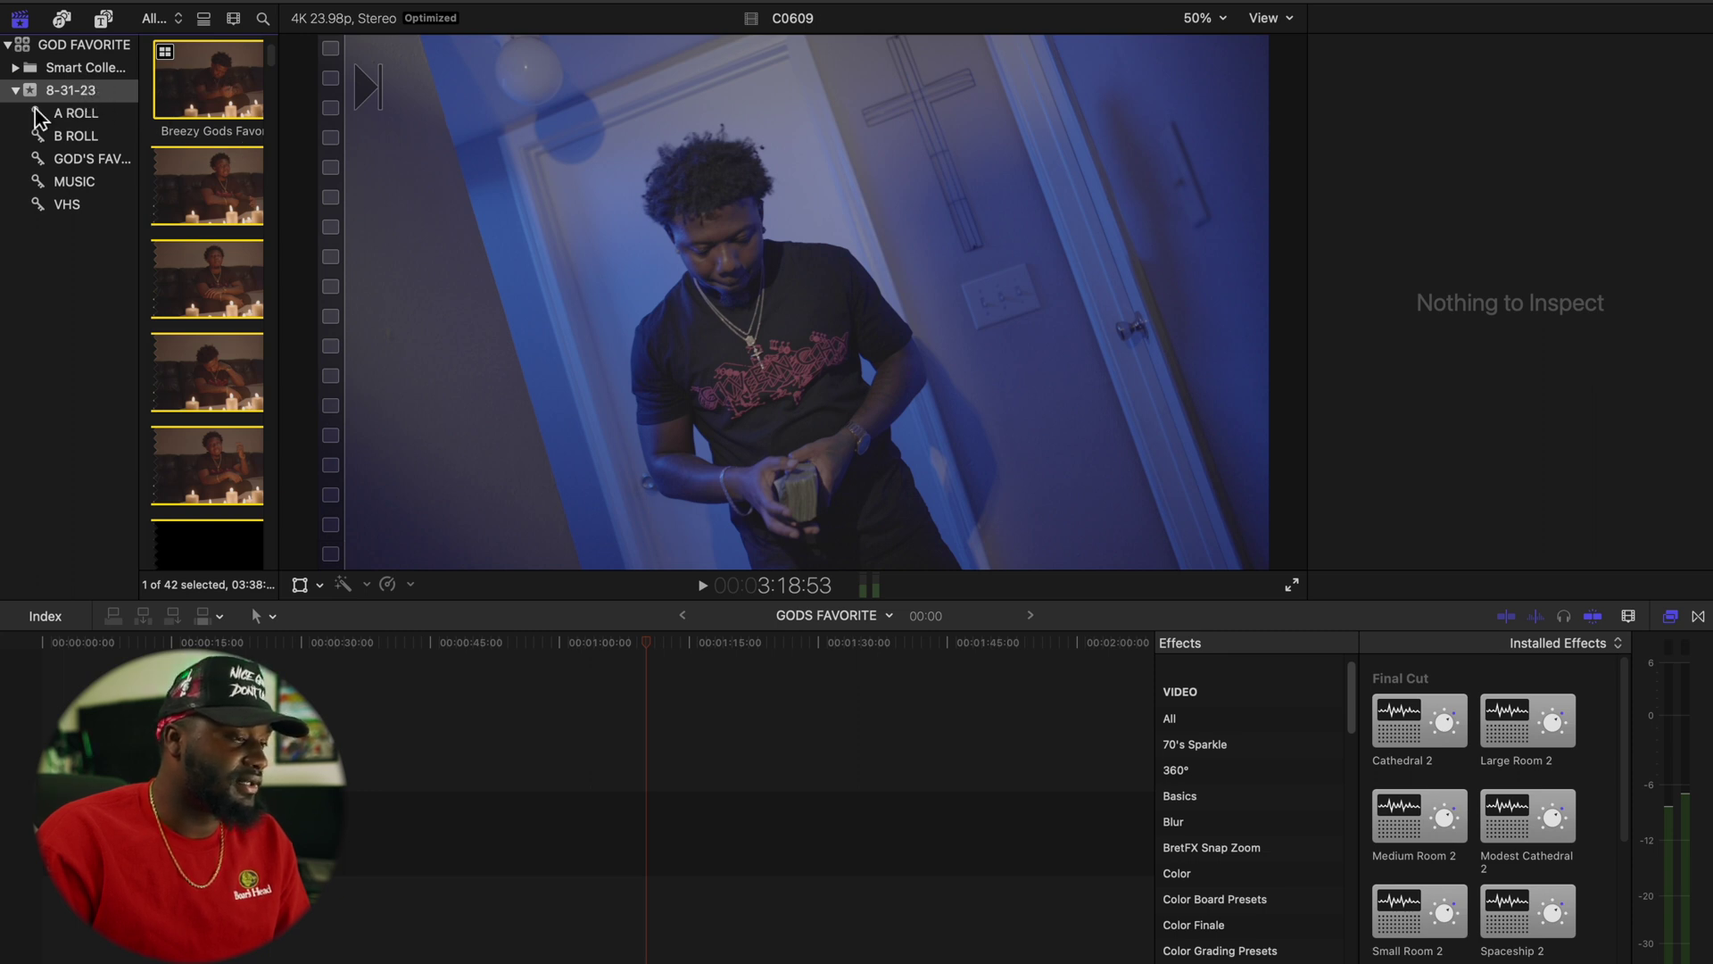
# Add the Breezy Gods Favorite multicam clip from the 8-31-23 event to the GODS FAVORITE timeline.
pyautogui.click(89, 108)
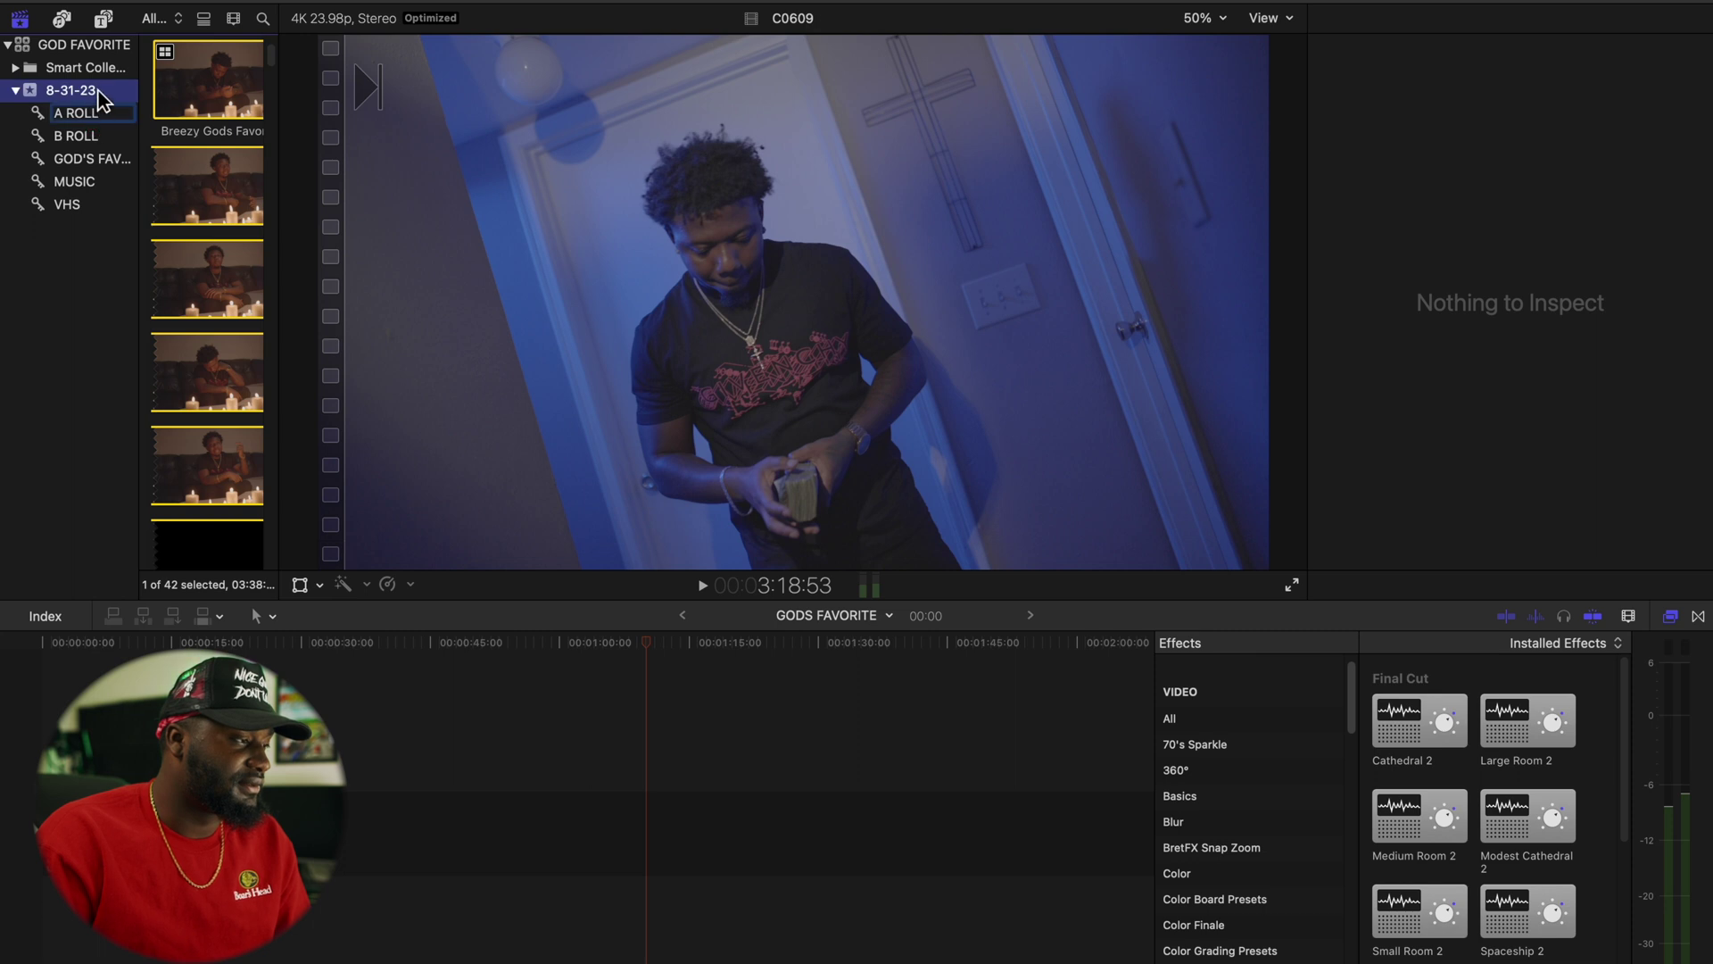
pyautogui.click(96, 90)
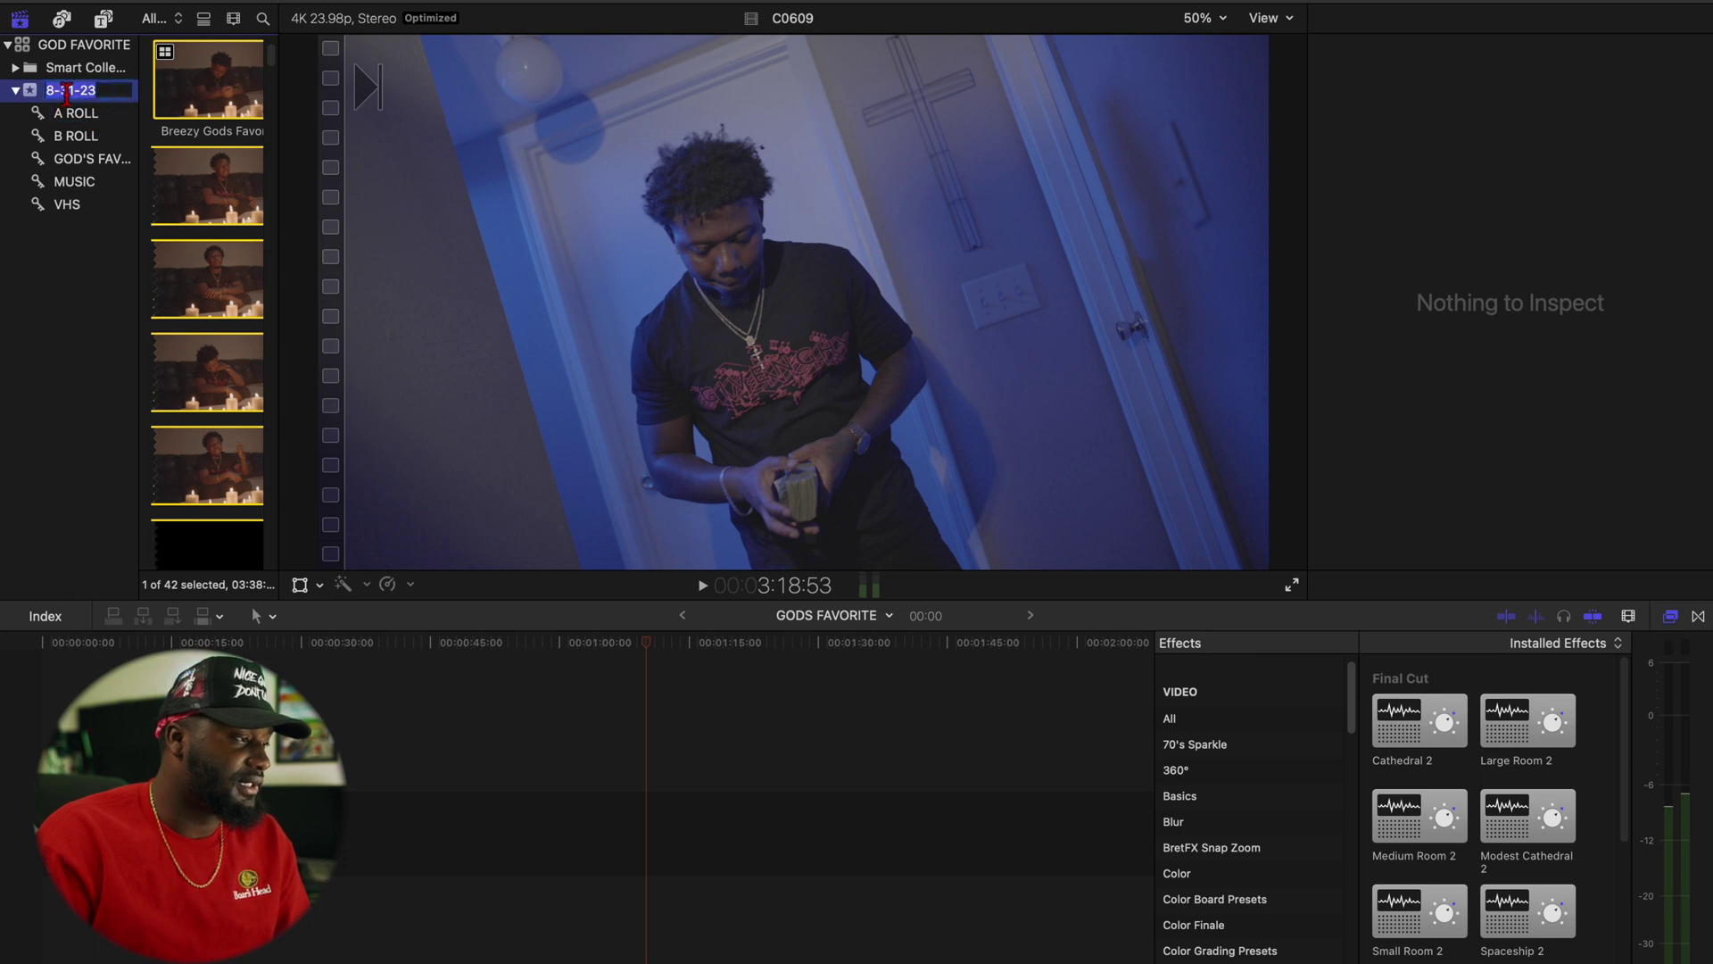
pyautogui.doubleClick(183, 101)
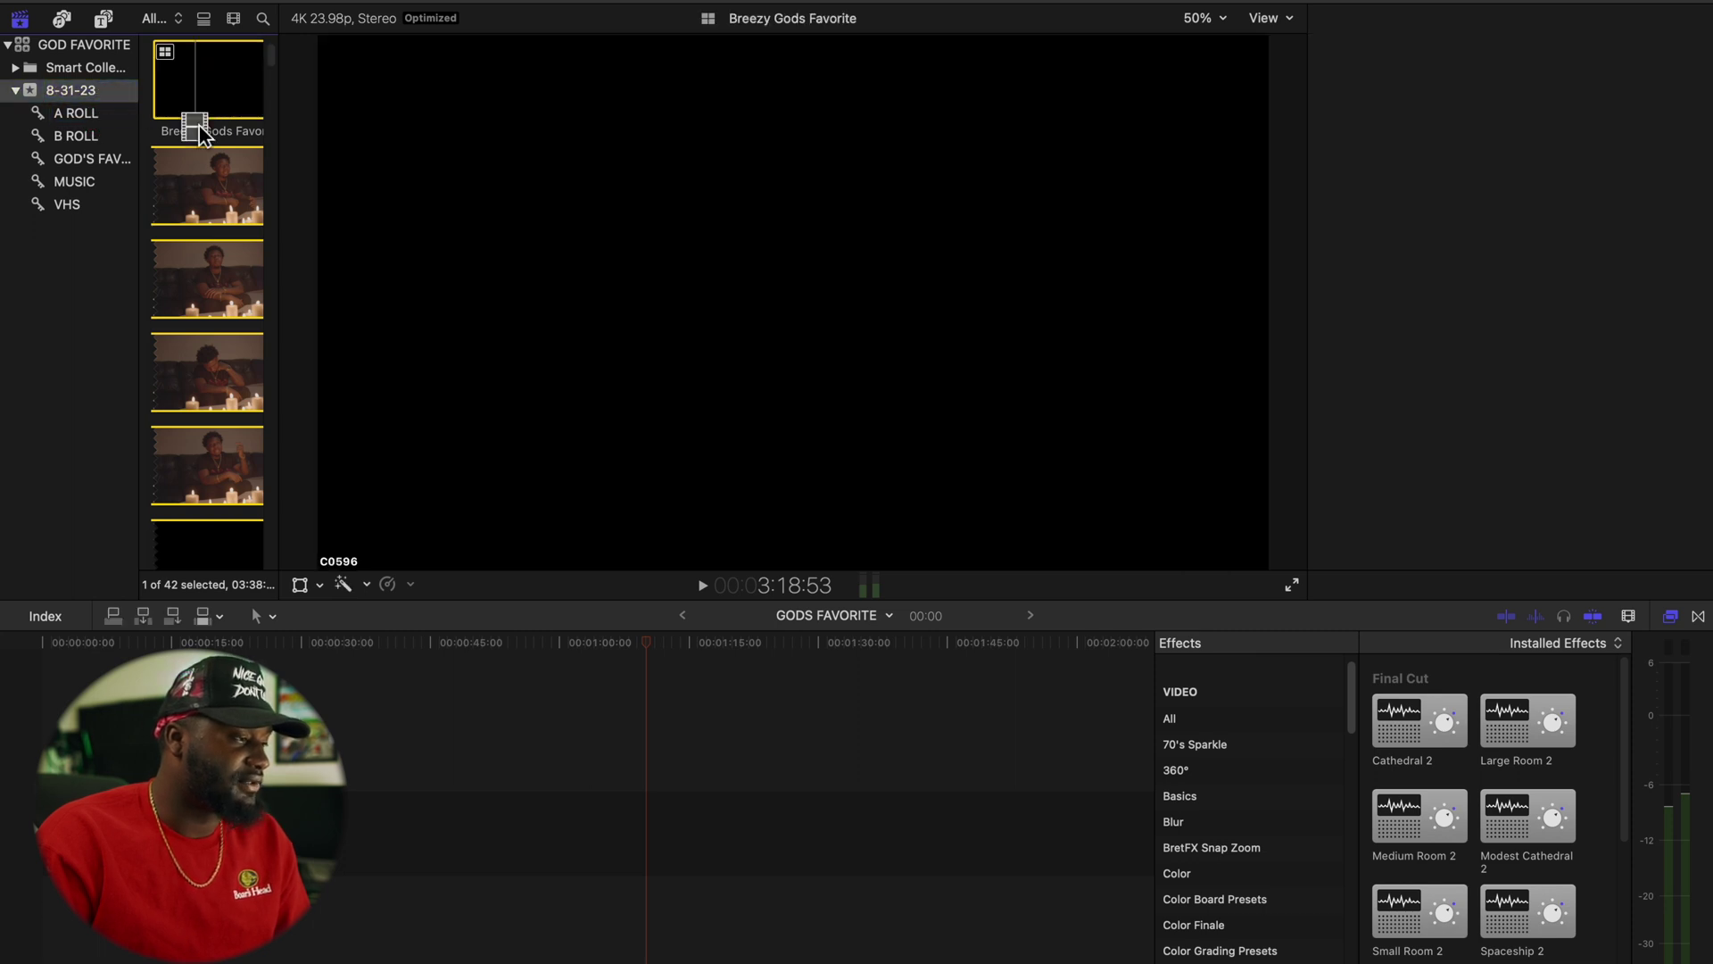
pyautogui.press('super+4')
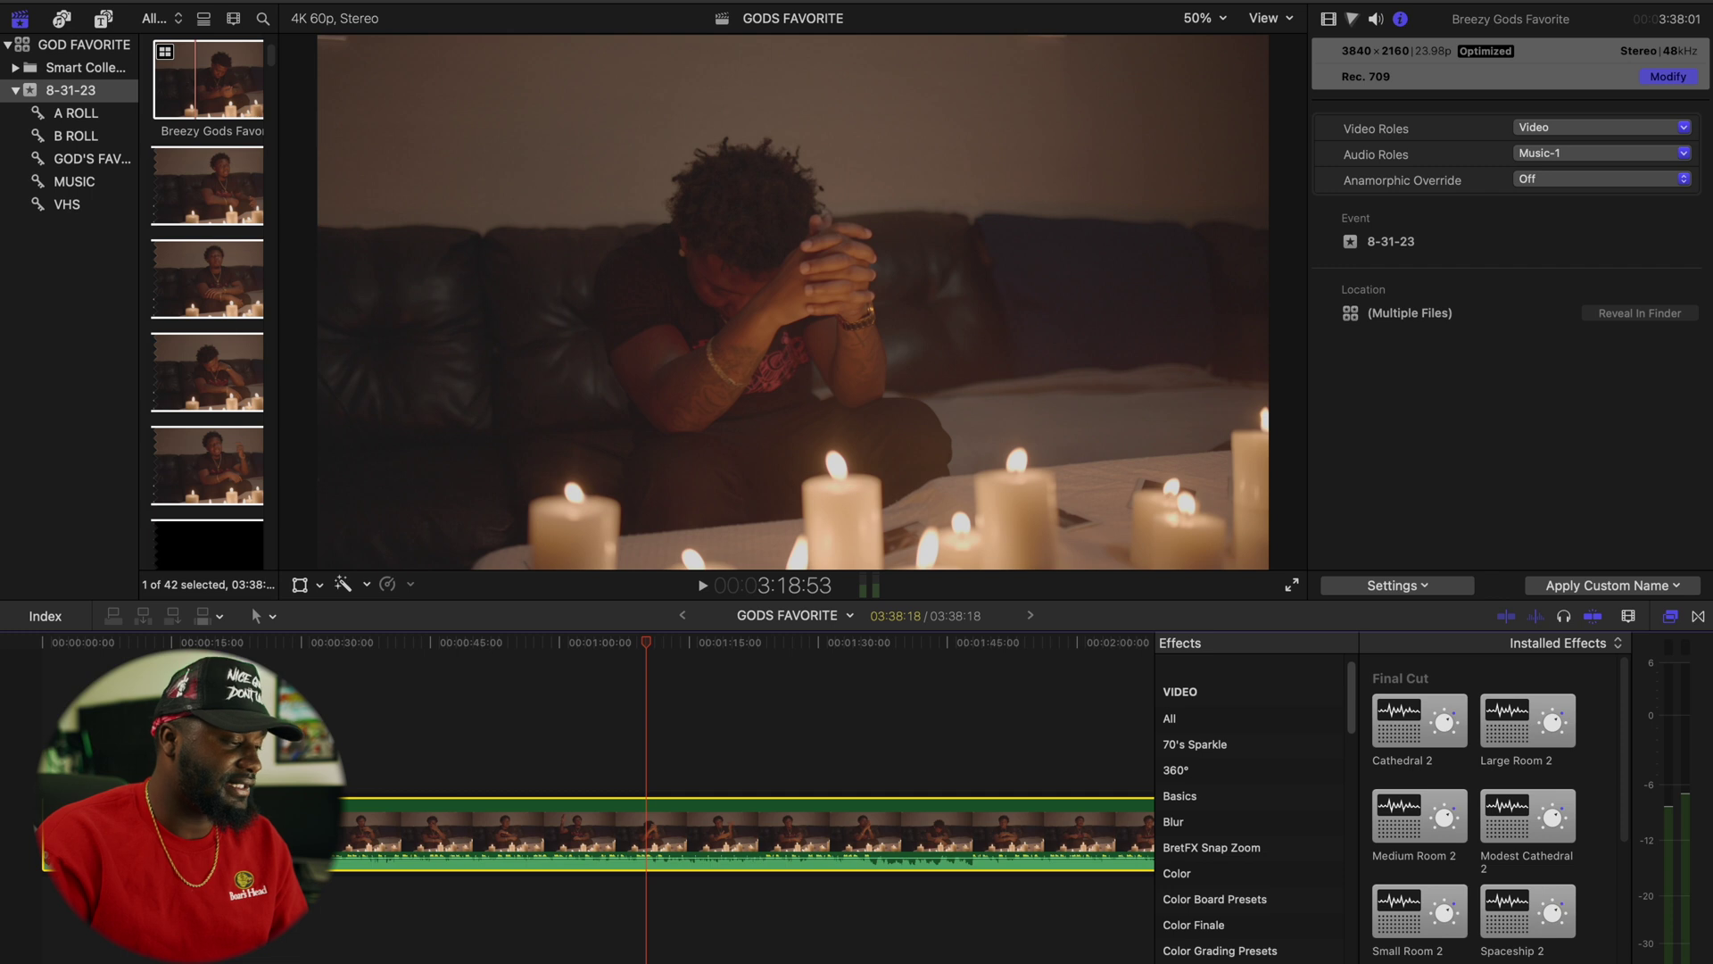
# Move the playhead to the start of the project and open the multicam clip in its angle editor.
pyautogui.scroll(-3, 598, 763)
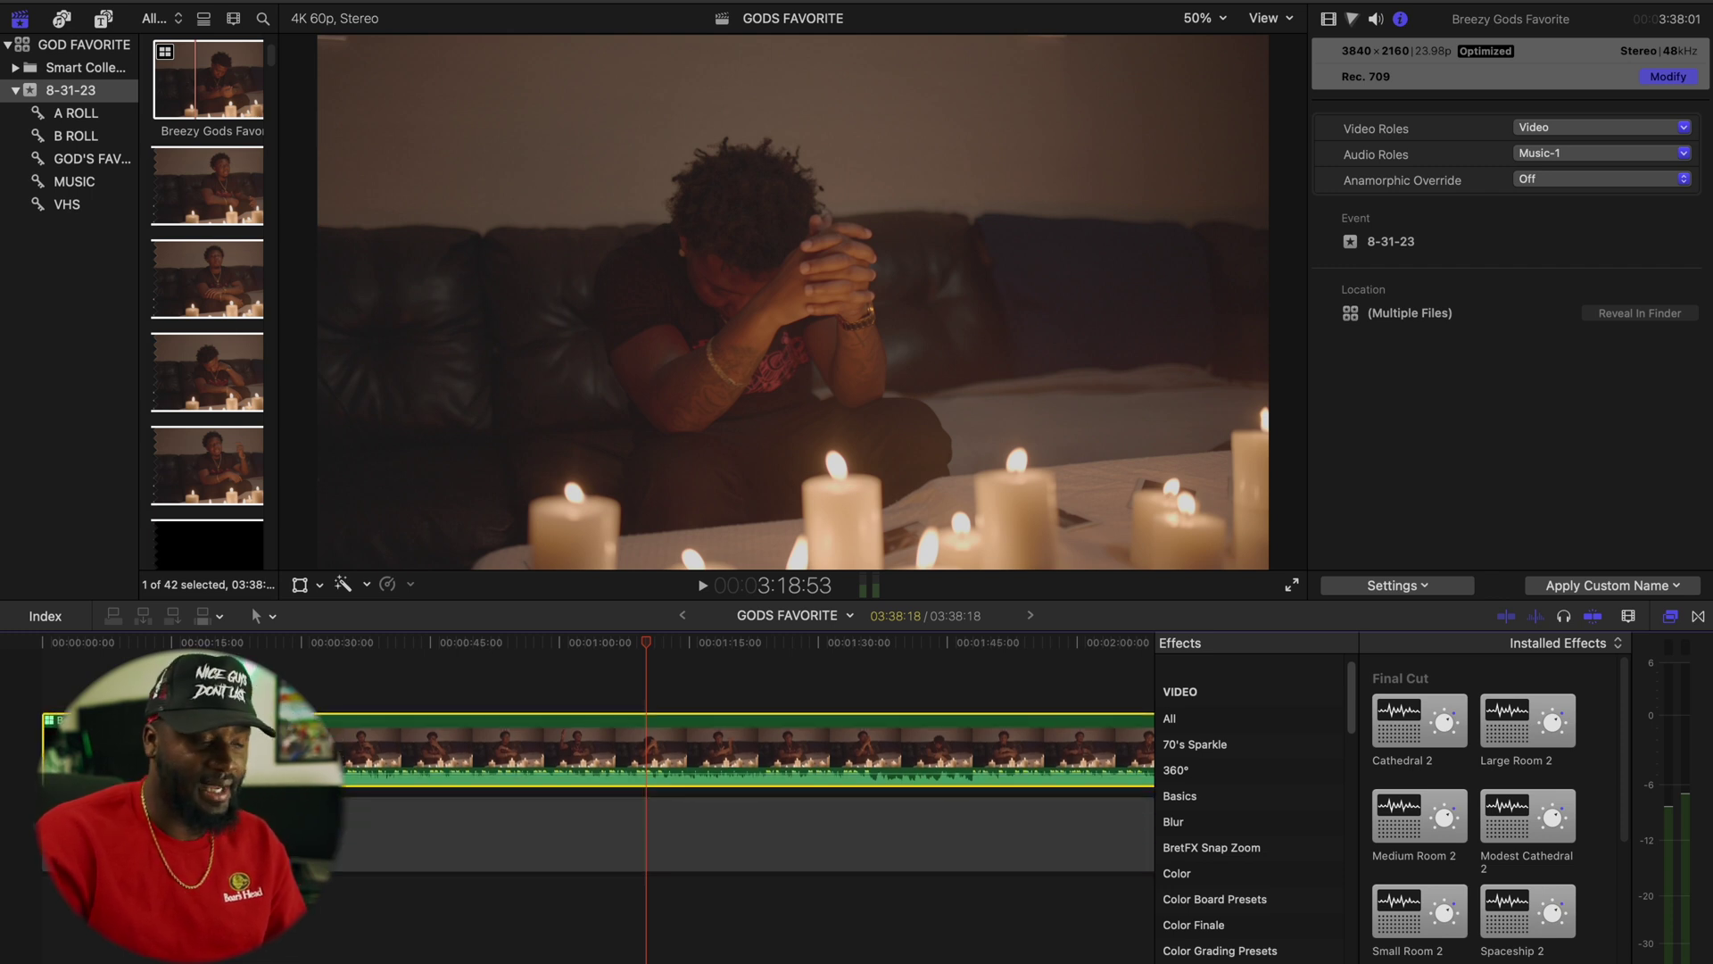
pyautogui.press('super+minus')
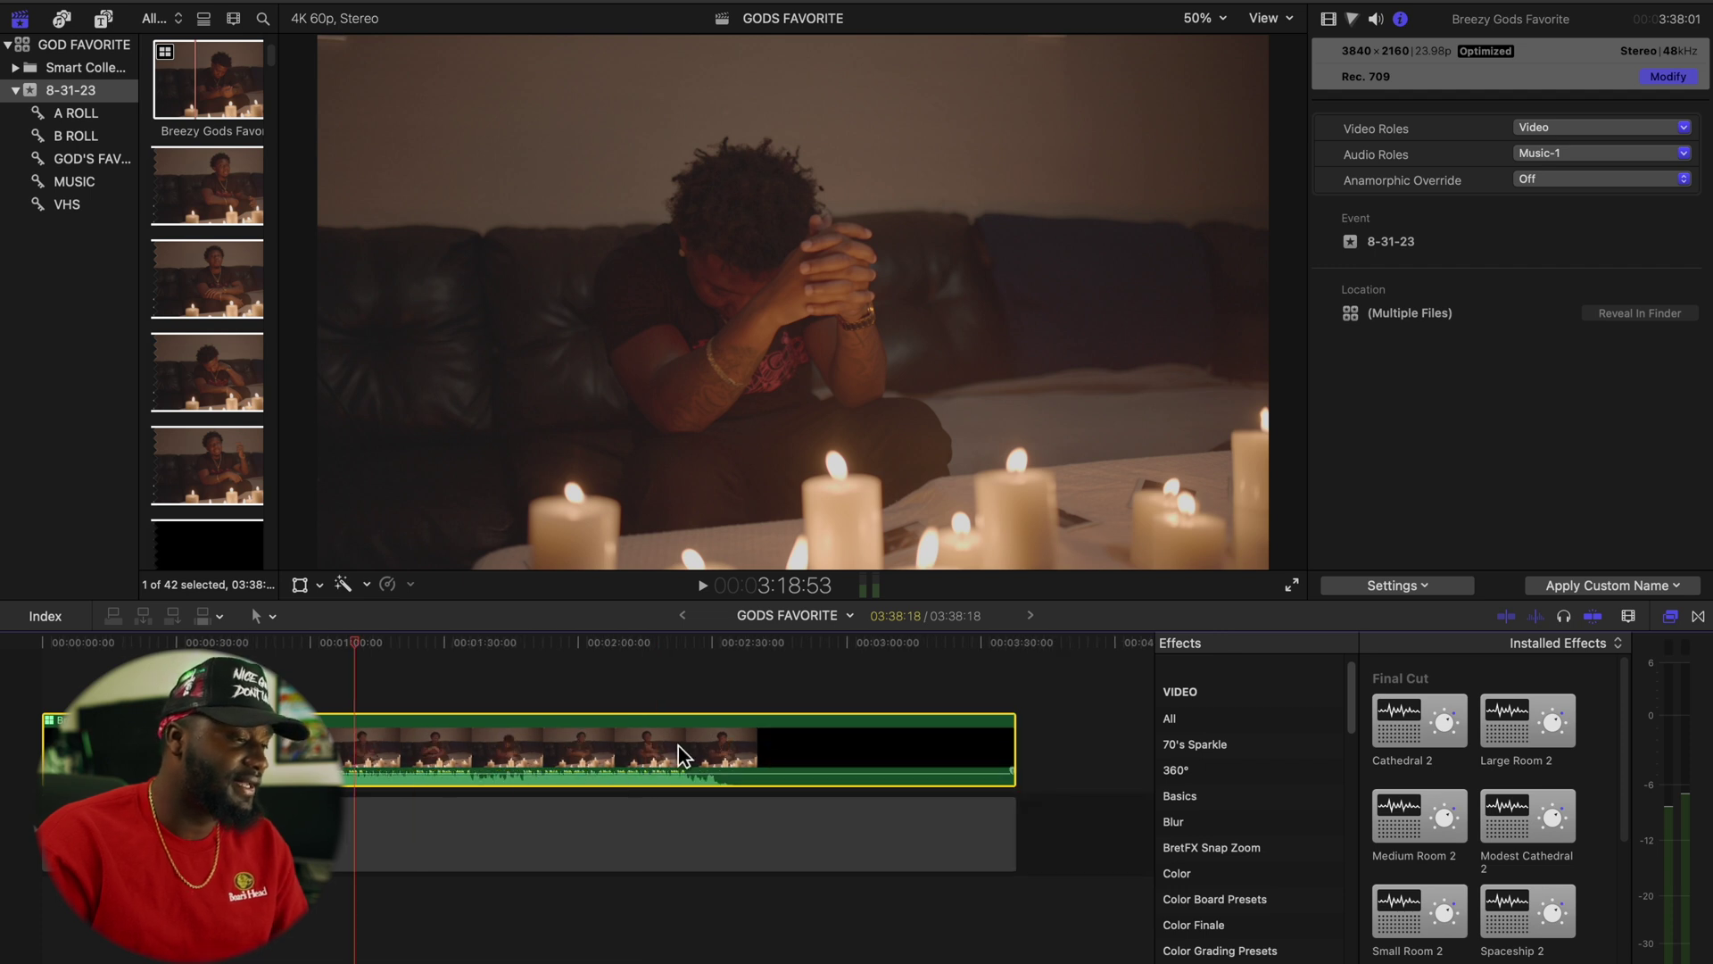
pyautogui.click(56, 680)
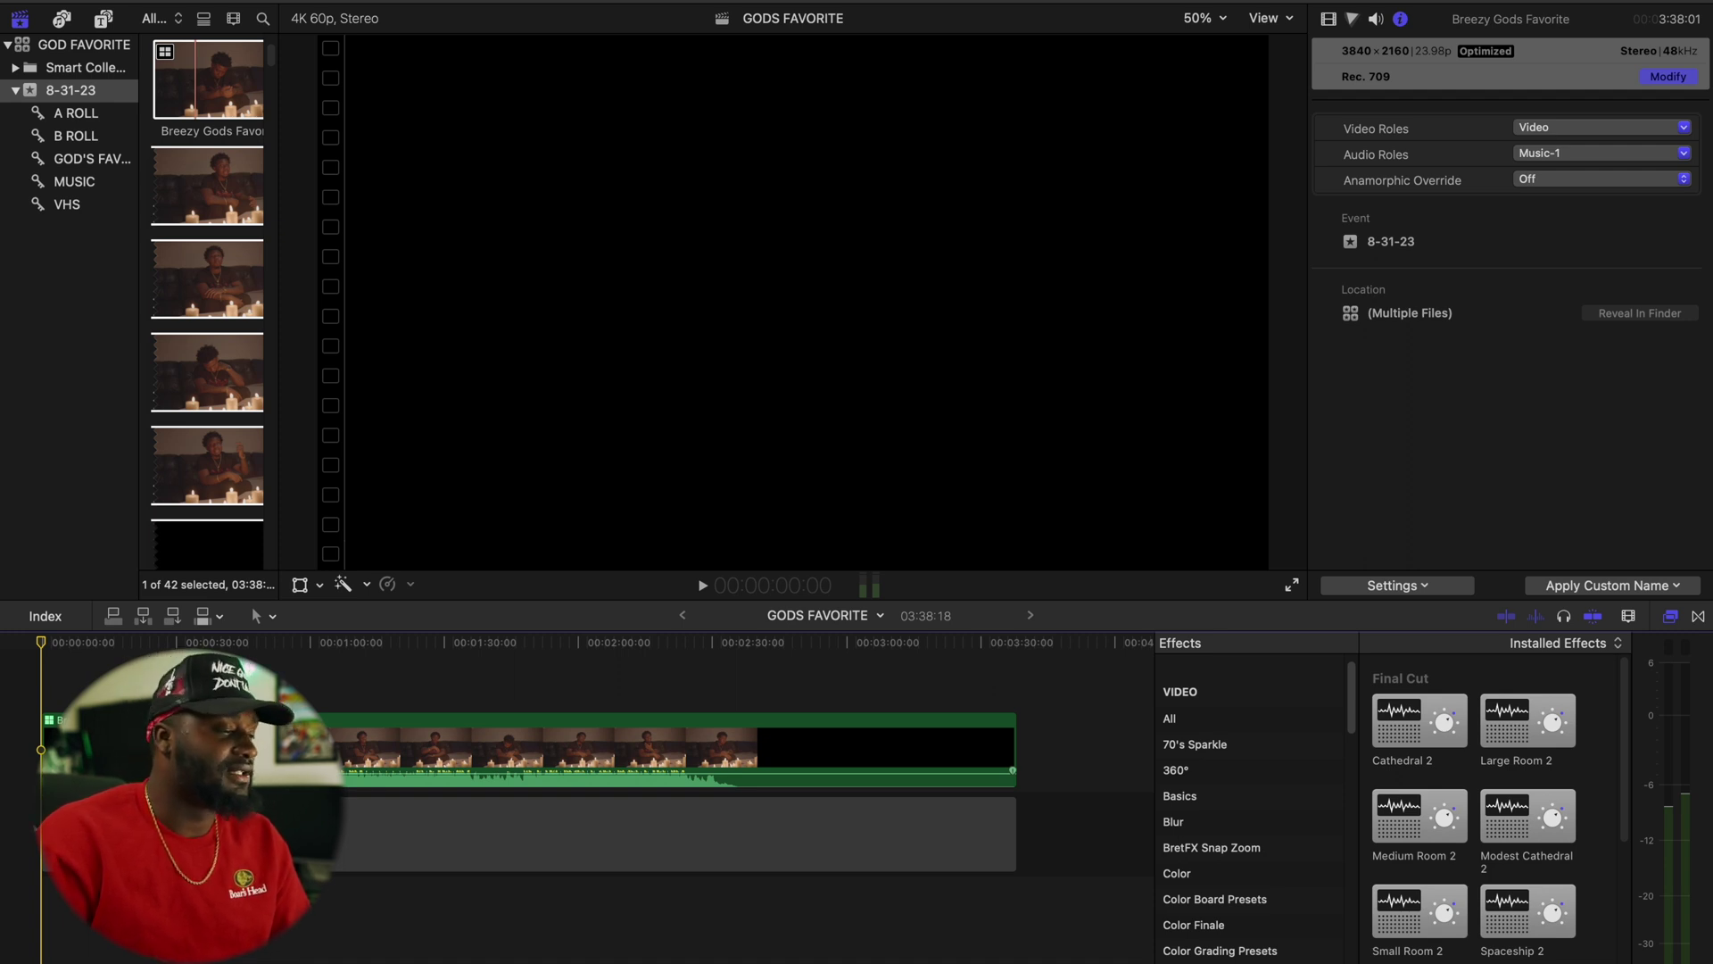
pyautogui.doubleClick(536, 750)
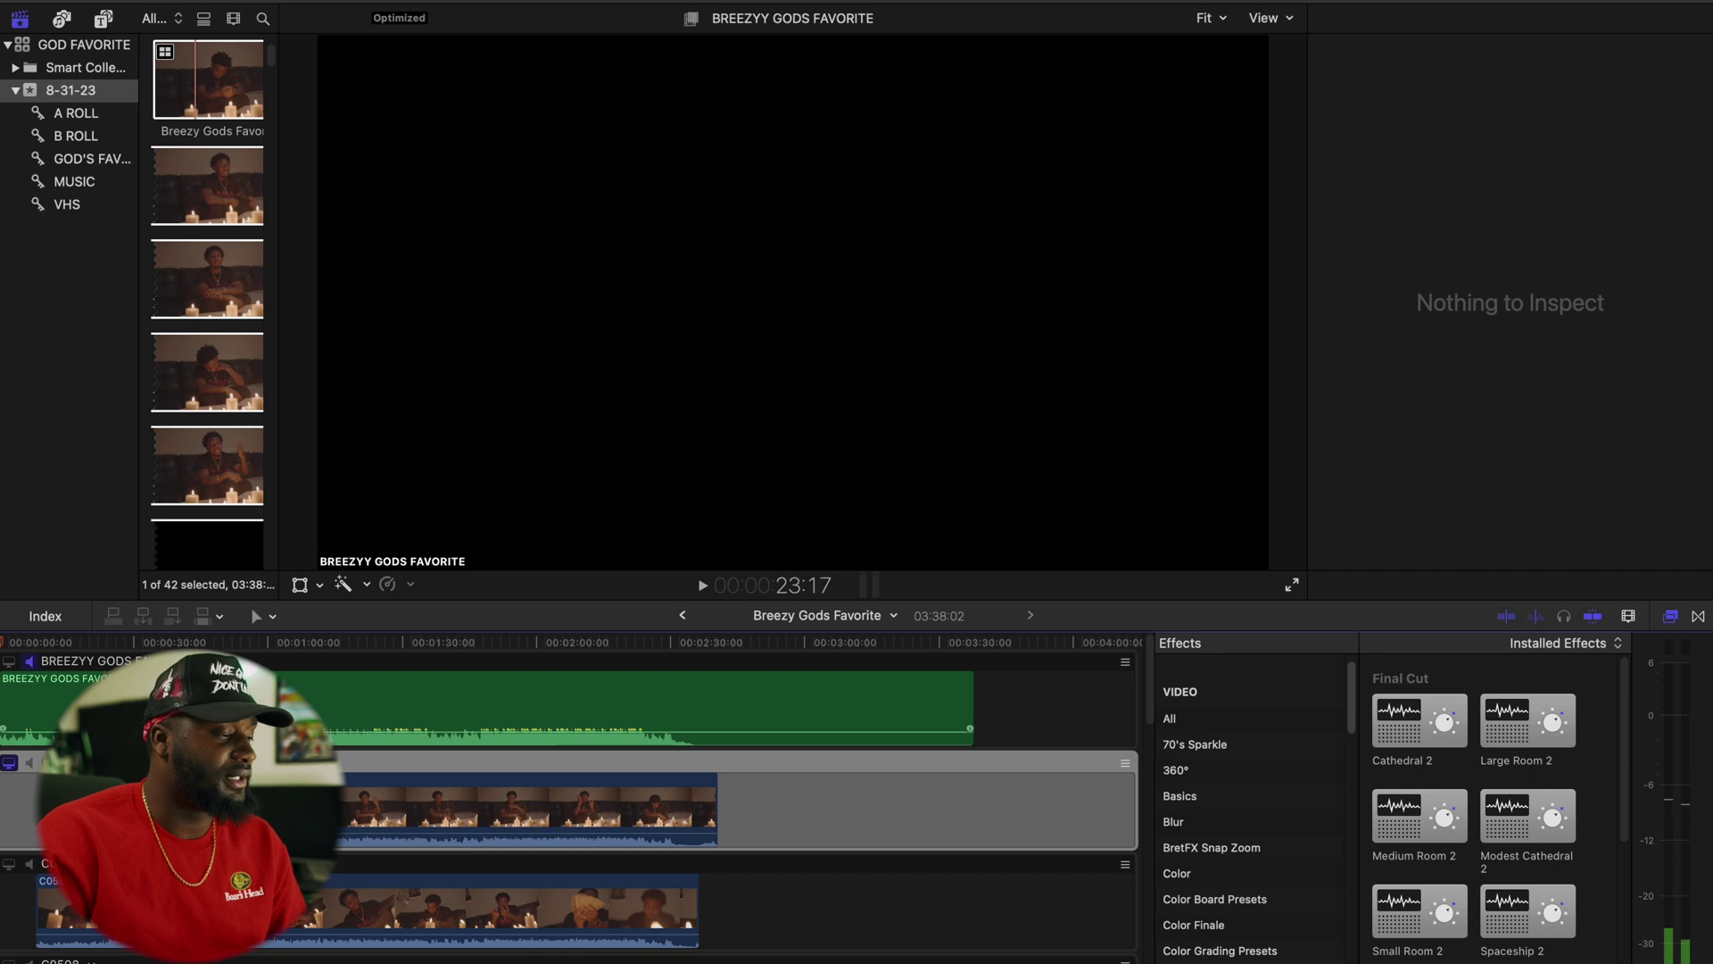
pyautogui.scroll(2, 589, 803)
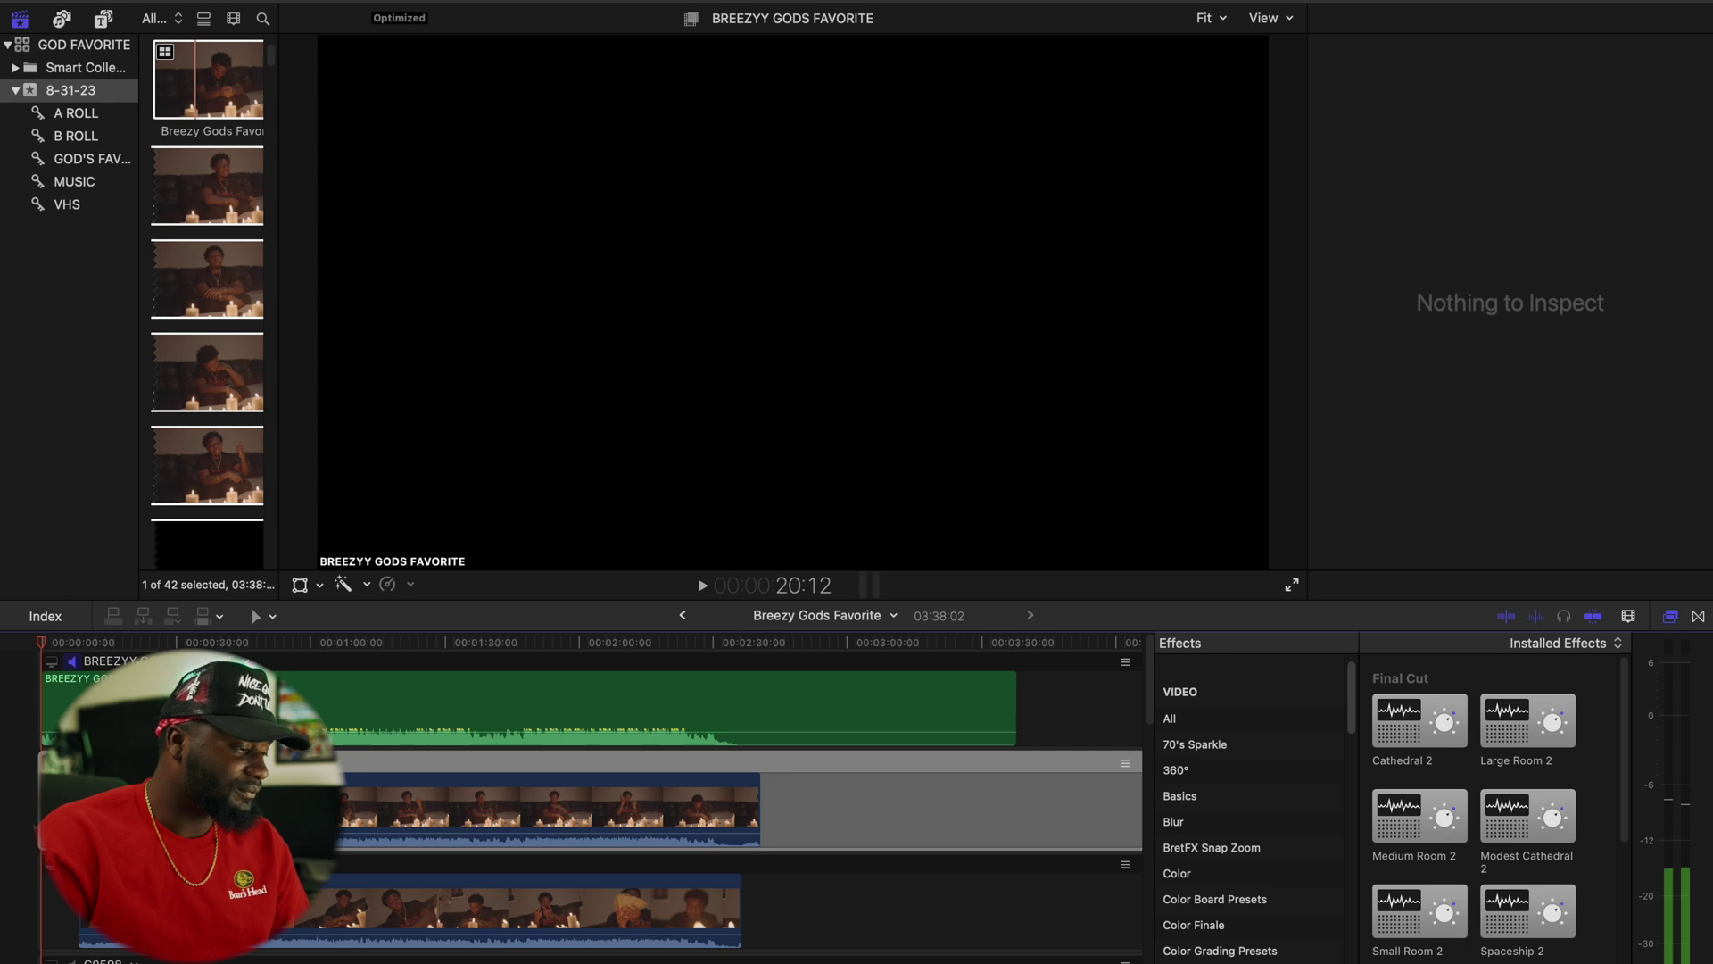
# Play the multicam angles from about 18 seconds to check the C0596 performance against the song.
pyautogui.click(130, 644)
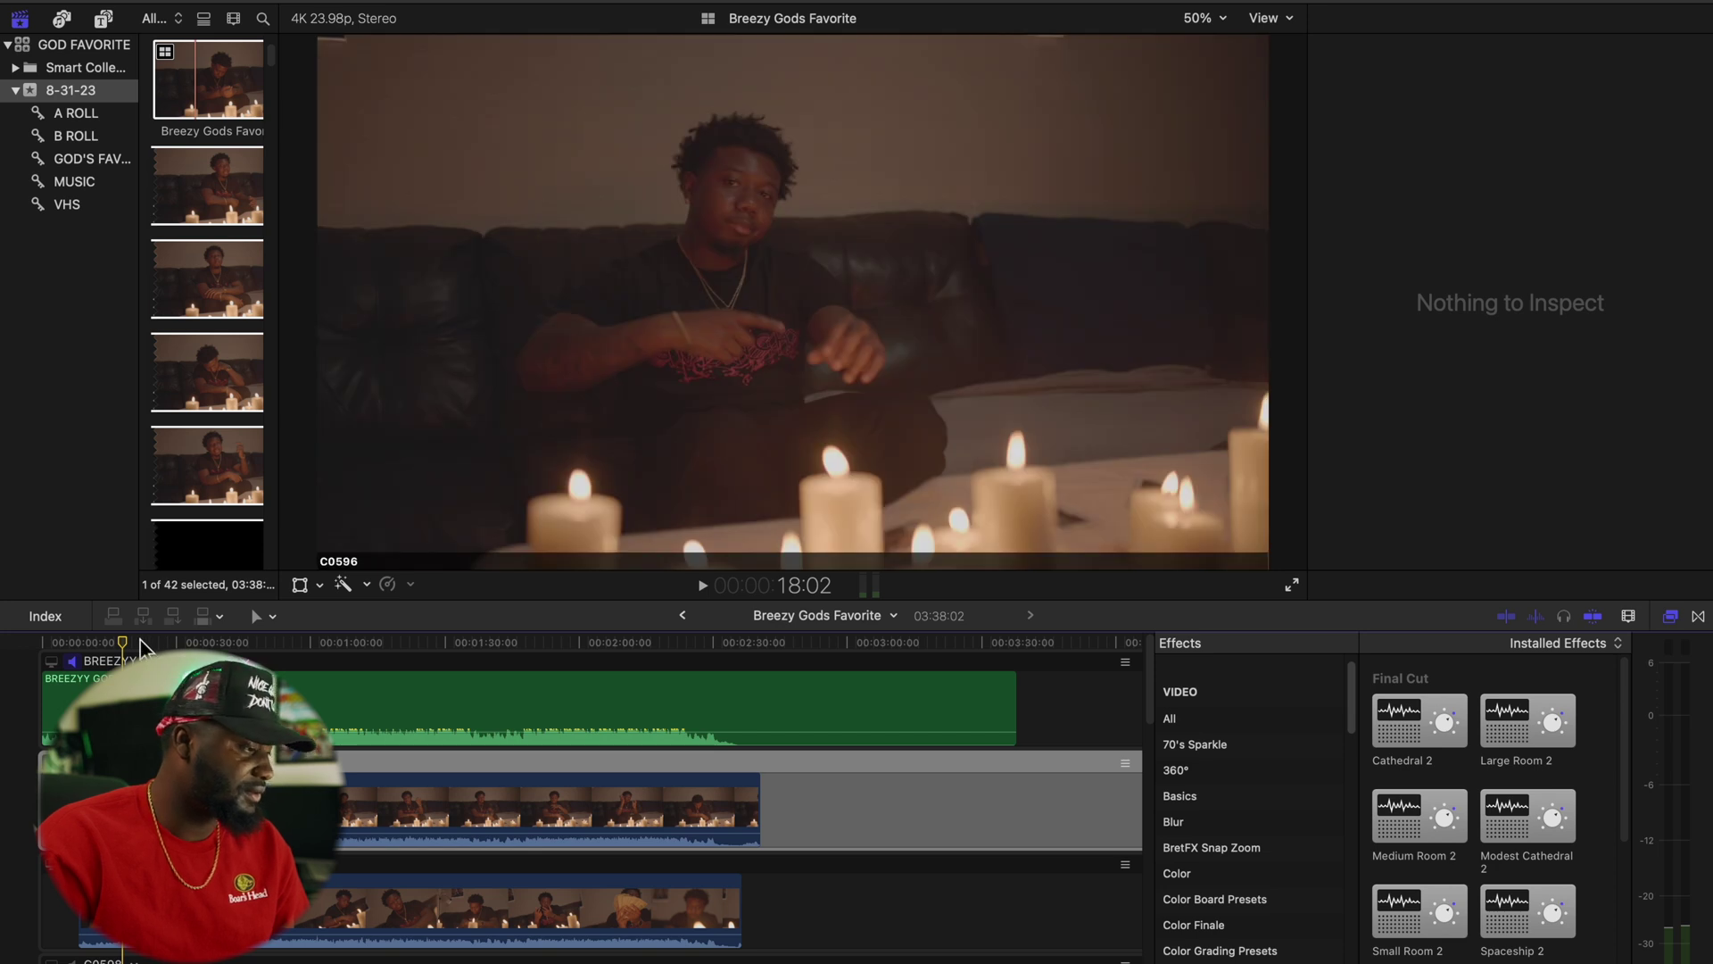
pyautogui.press('space')
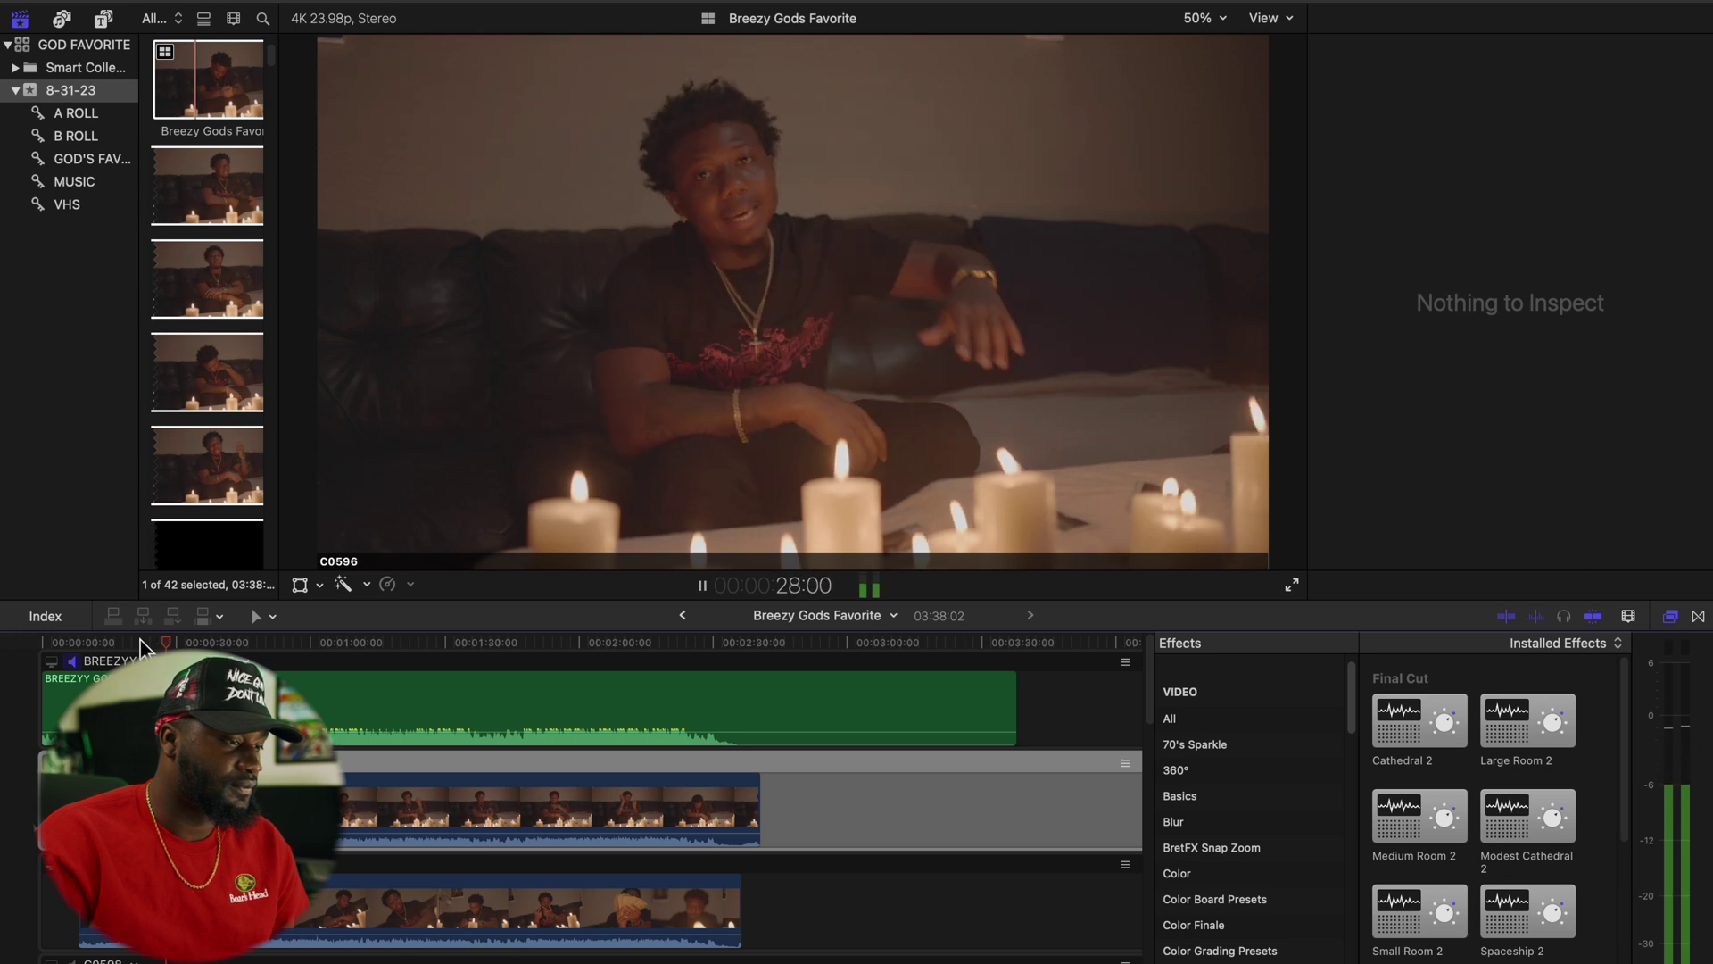
pyautogui.press('space')
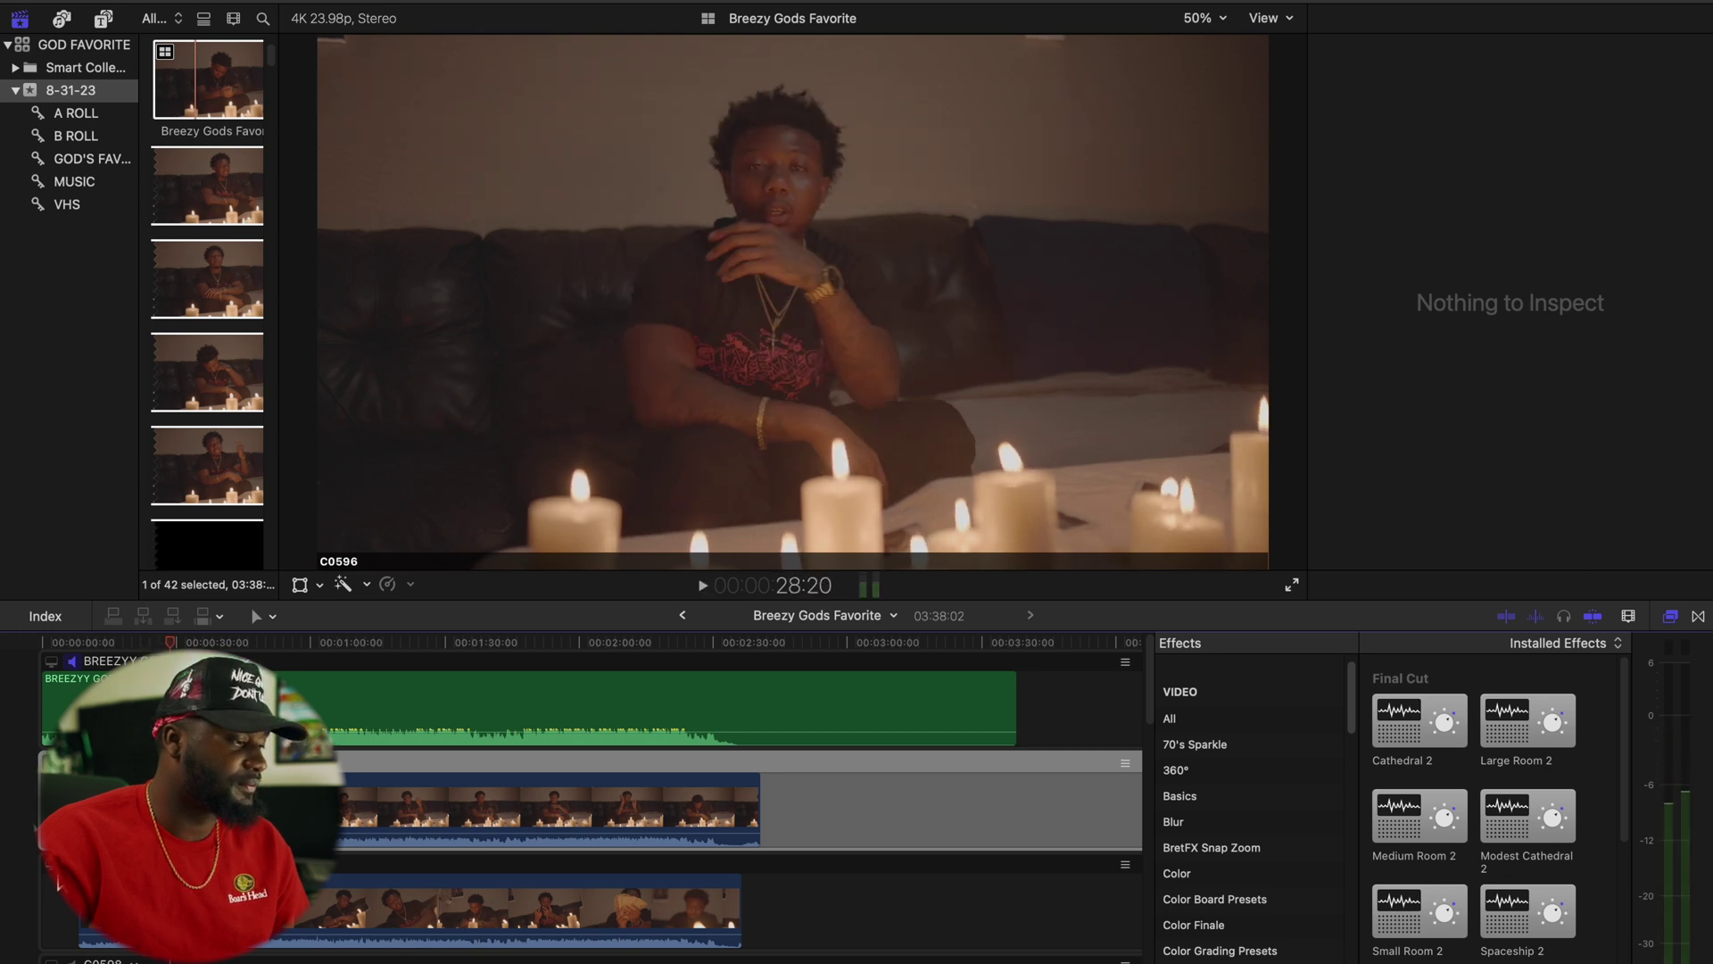
# Play the C0597 angle from about 28 seconds to check it against the song, and switch monitoring to C0598.
pyautogui.click(133, 901)
pyautogui.press('space')
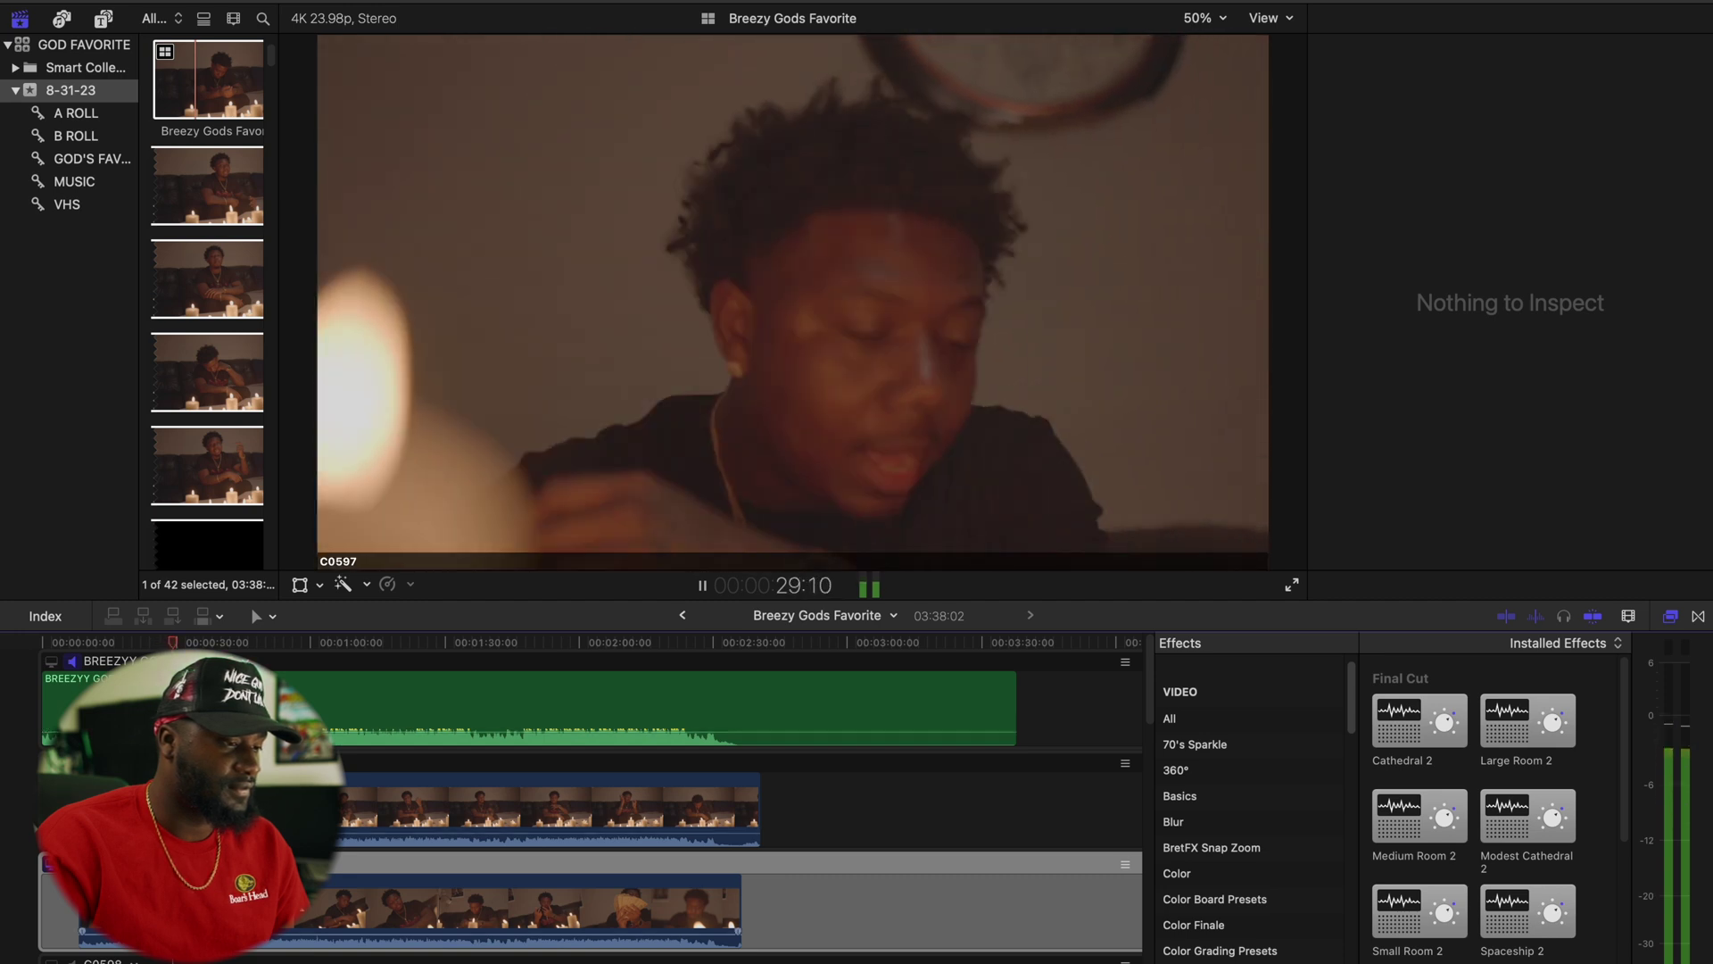
pyautogui.press('space')
pyautogui.scroll(-2, 588, 803)
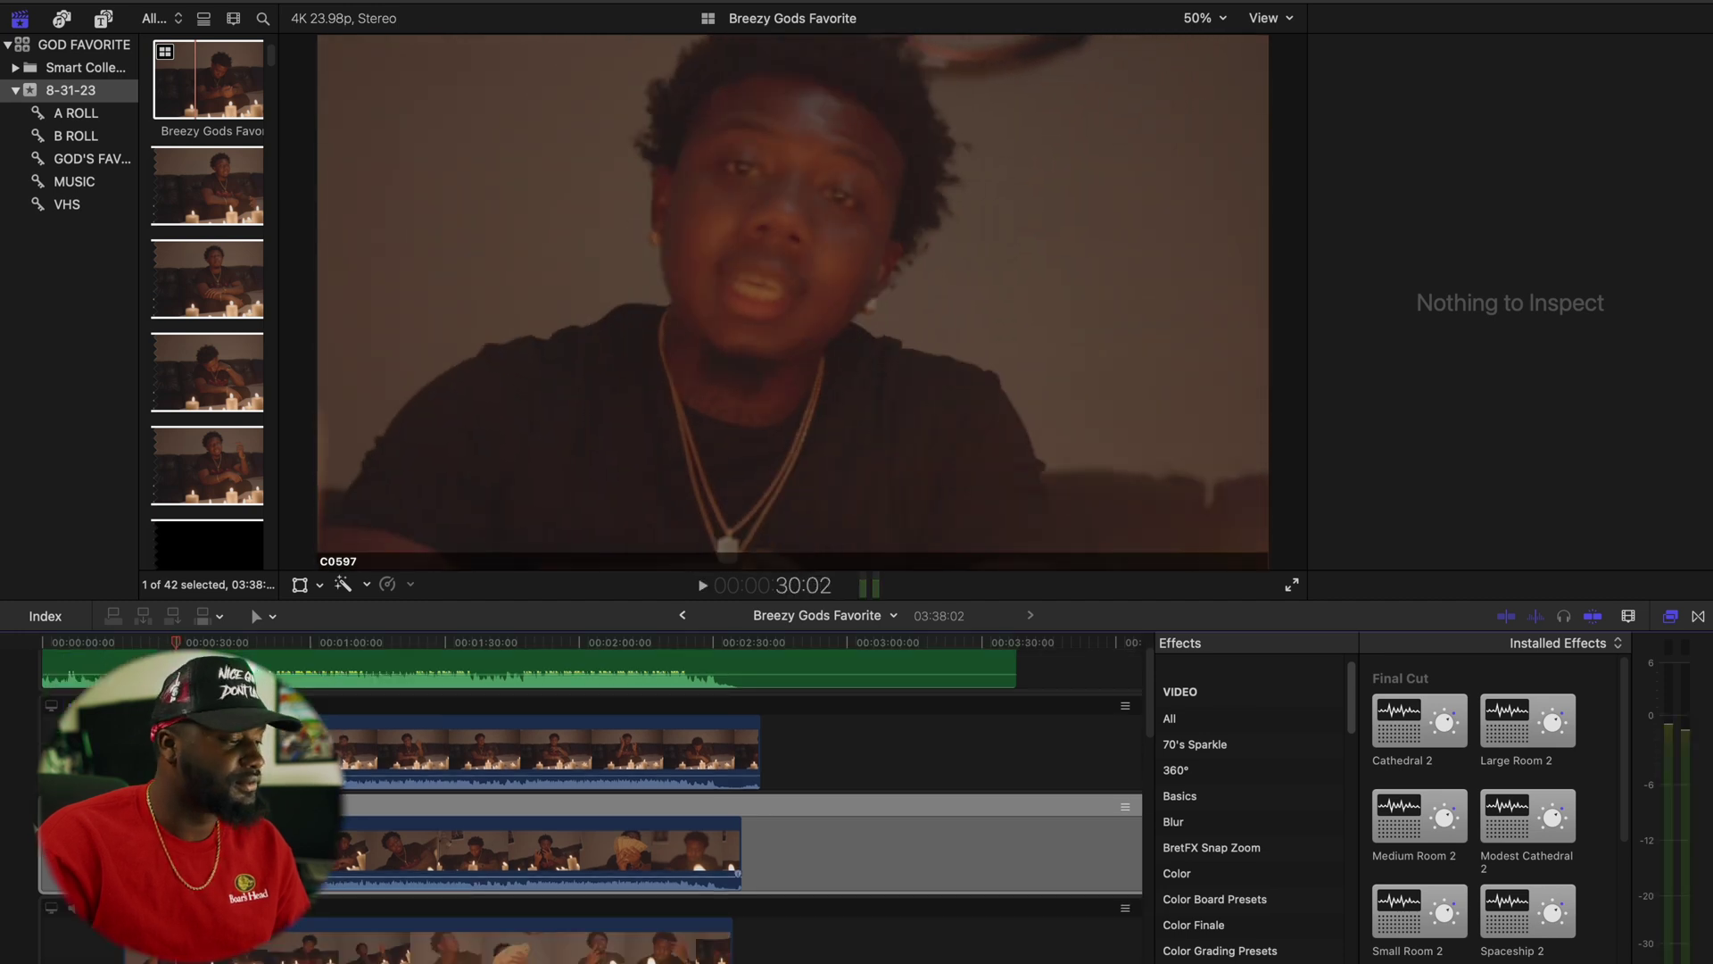
pyautogui.click(65, 918)
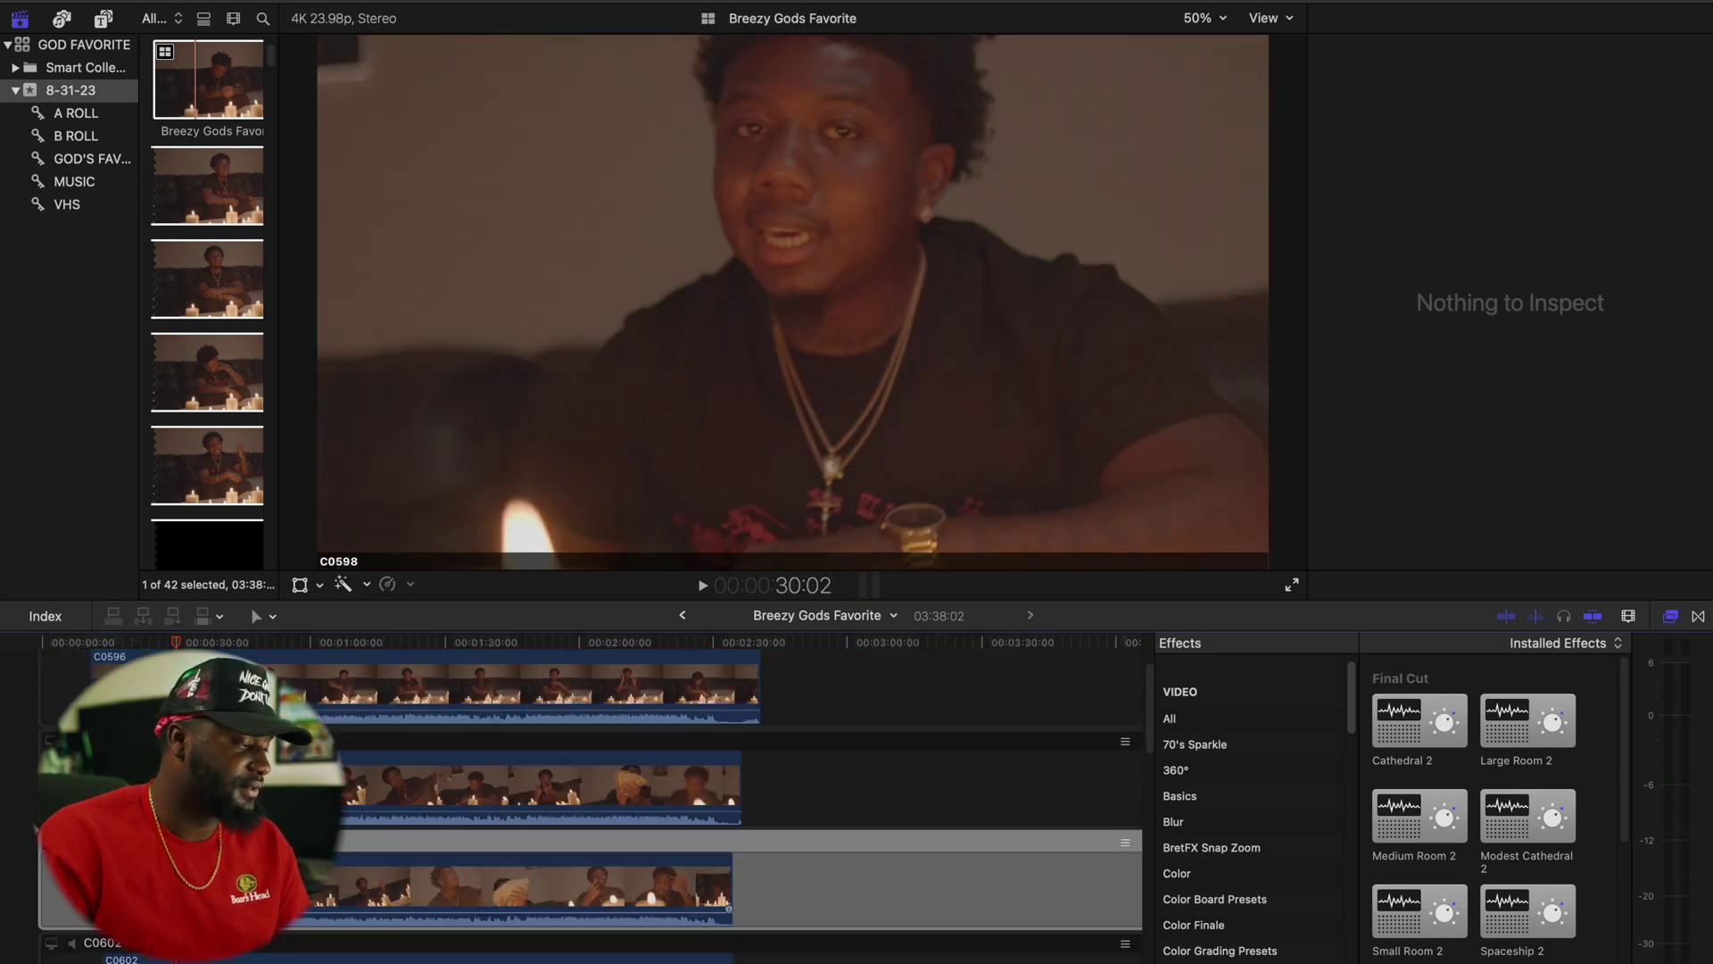
# Look through the angles below C0598 and play C0608 up to about 47 seconds to check its sync.
pyautogui.scroll(-2, 589, 803)
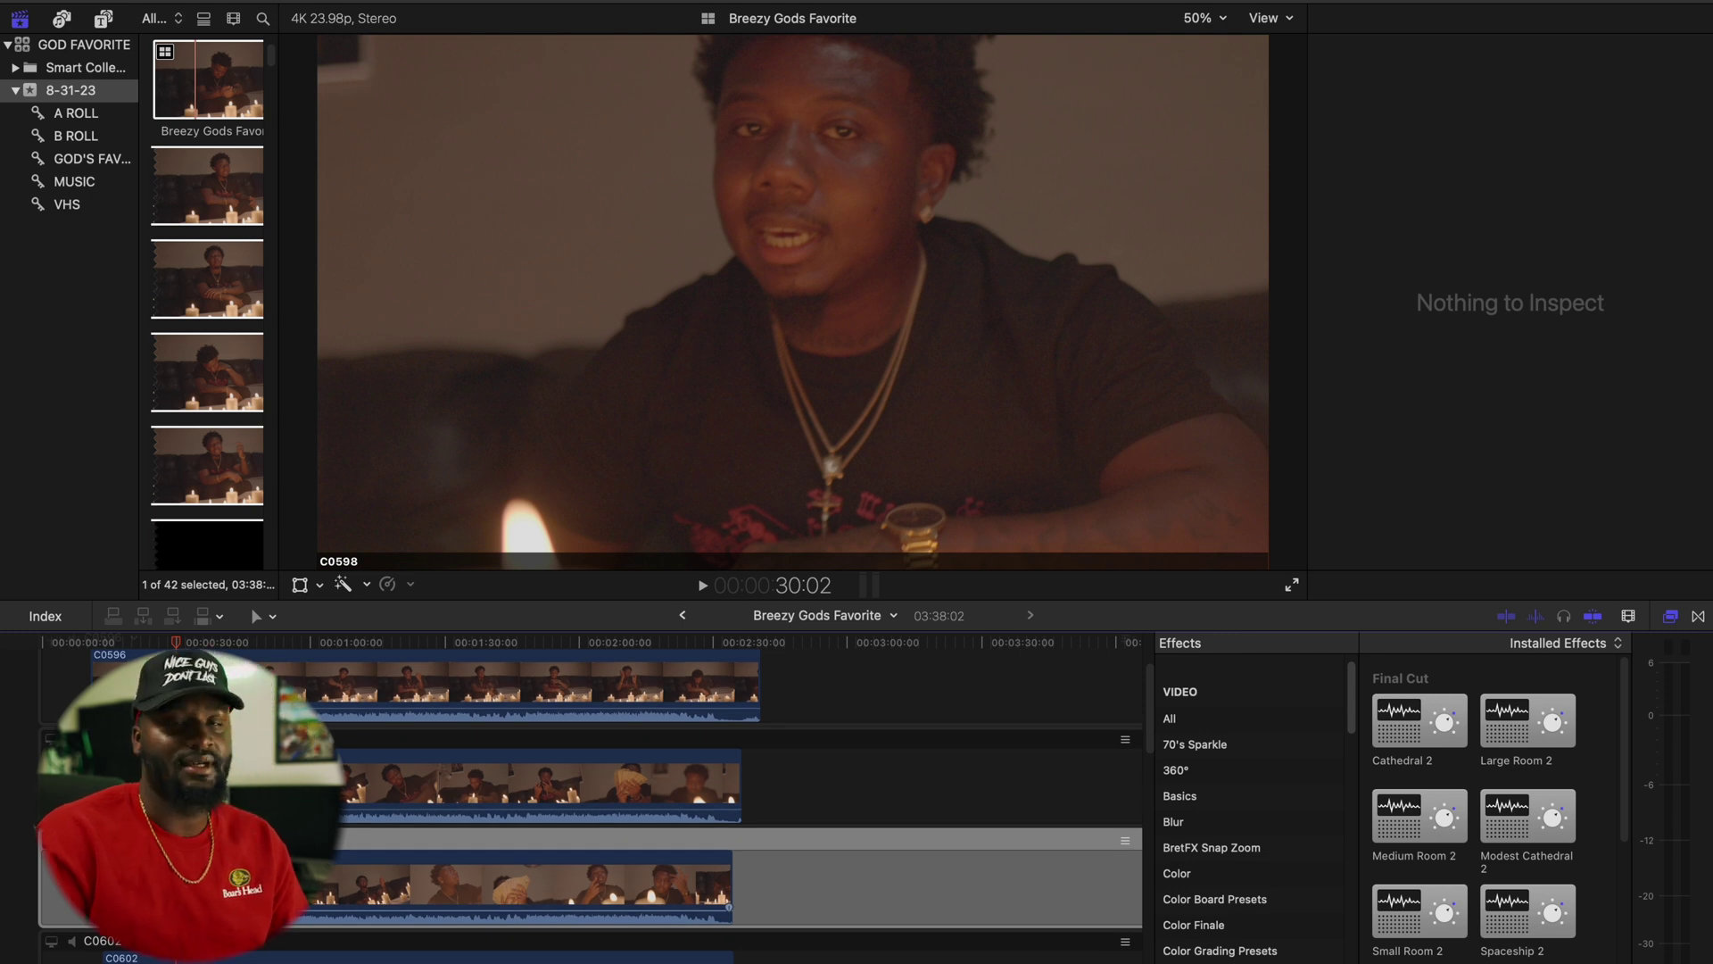
pyautogui.scroll(-5, 588, 803)
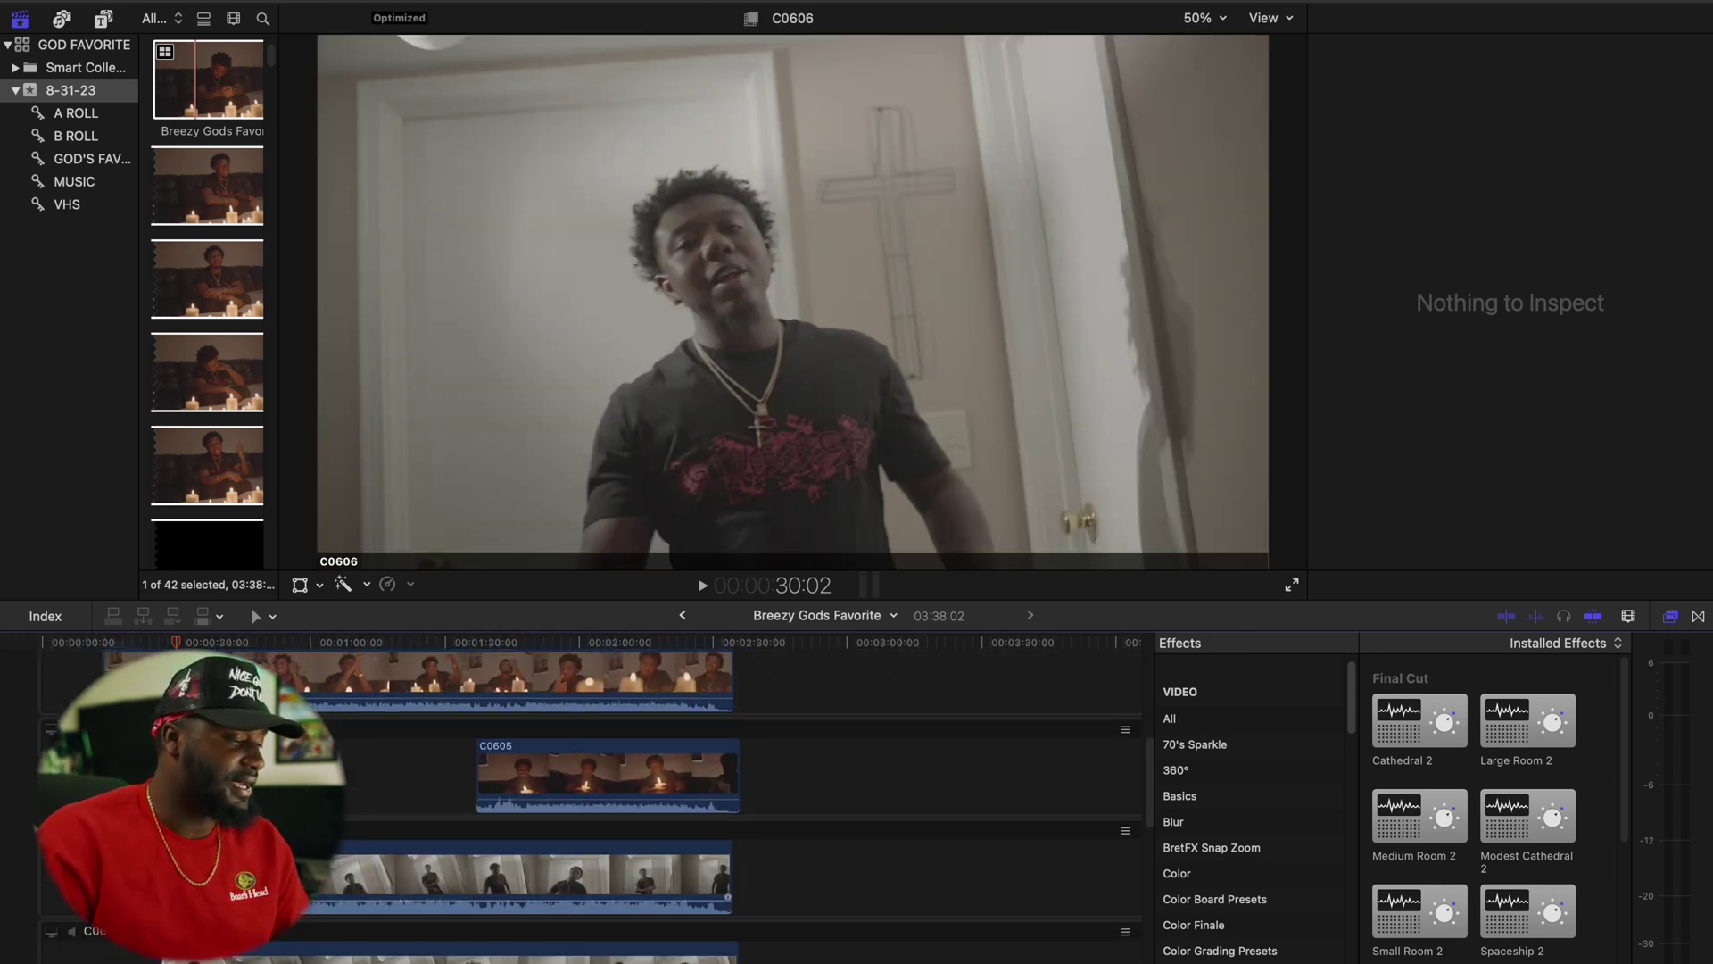
pyautogui.scroll(-8, 589, 803)
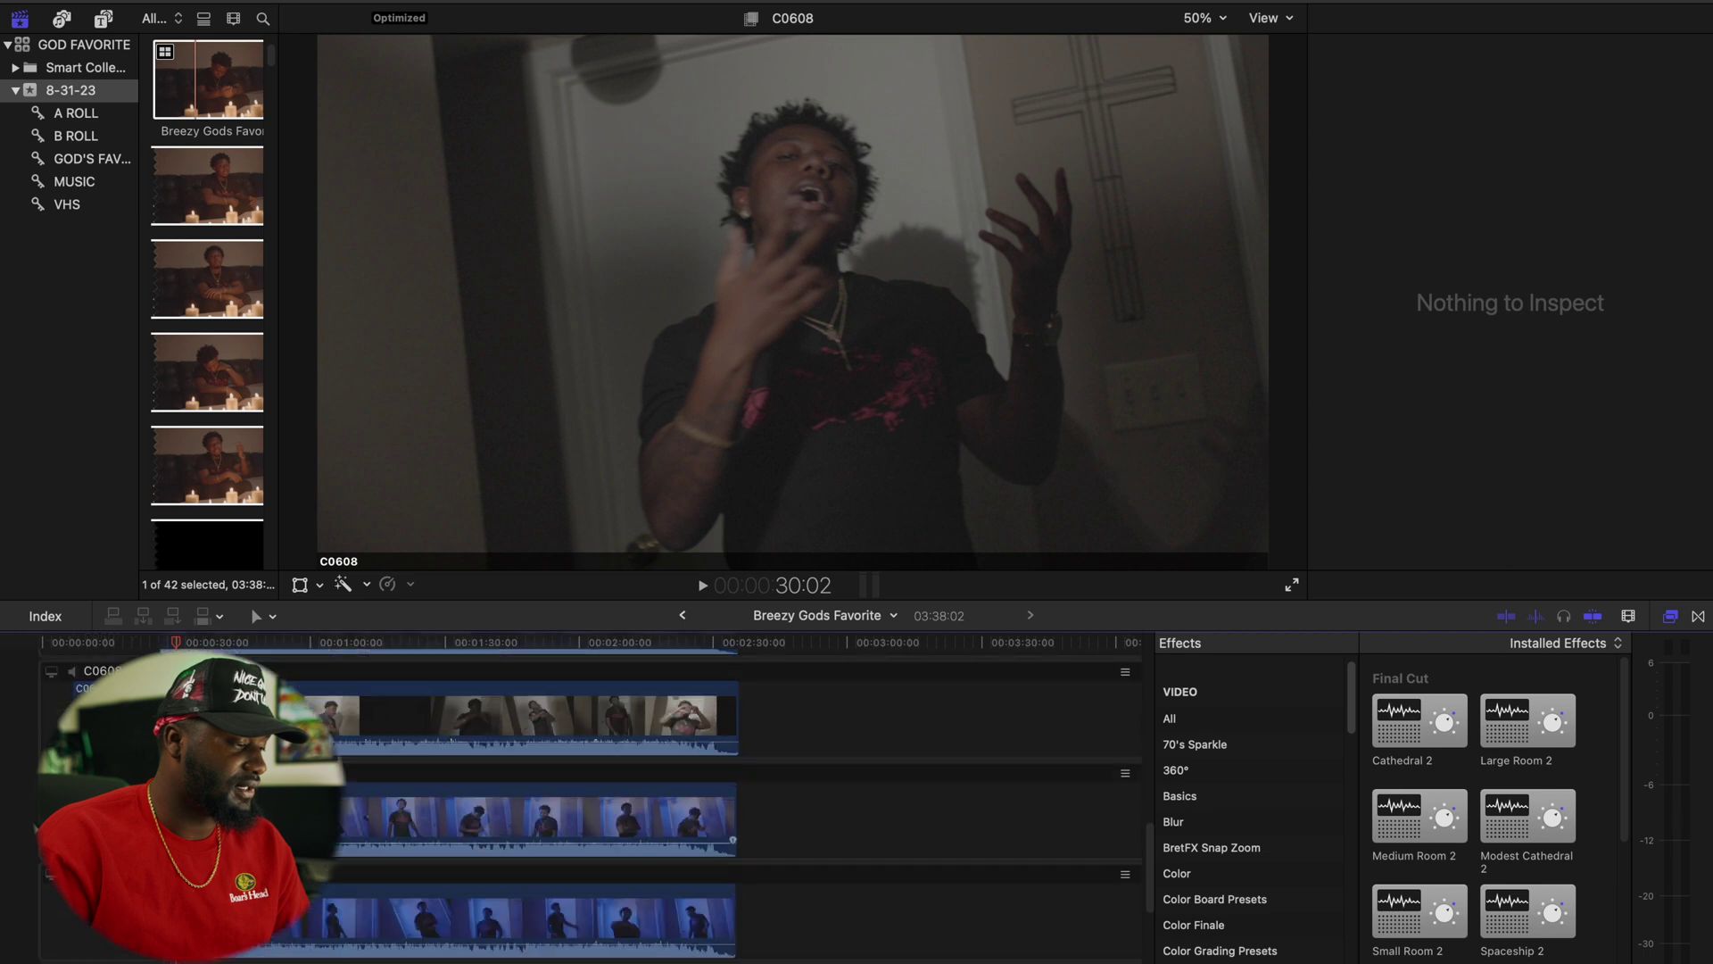
pyautogui.scroll(-8, 589, 803)
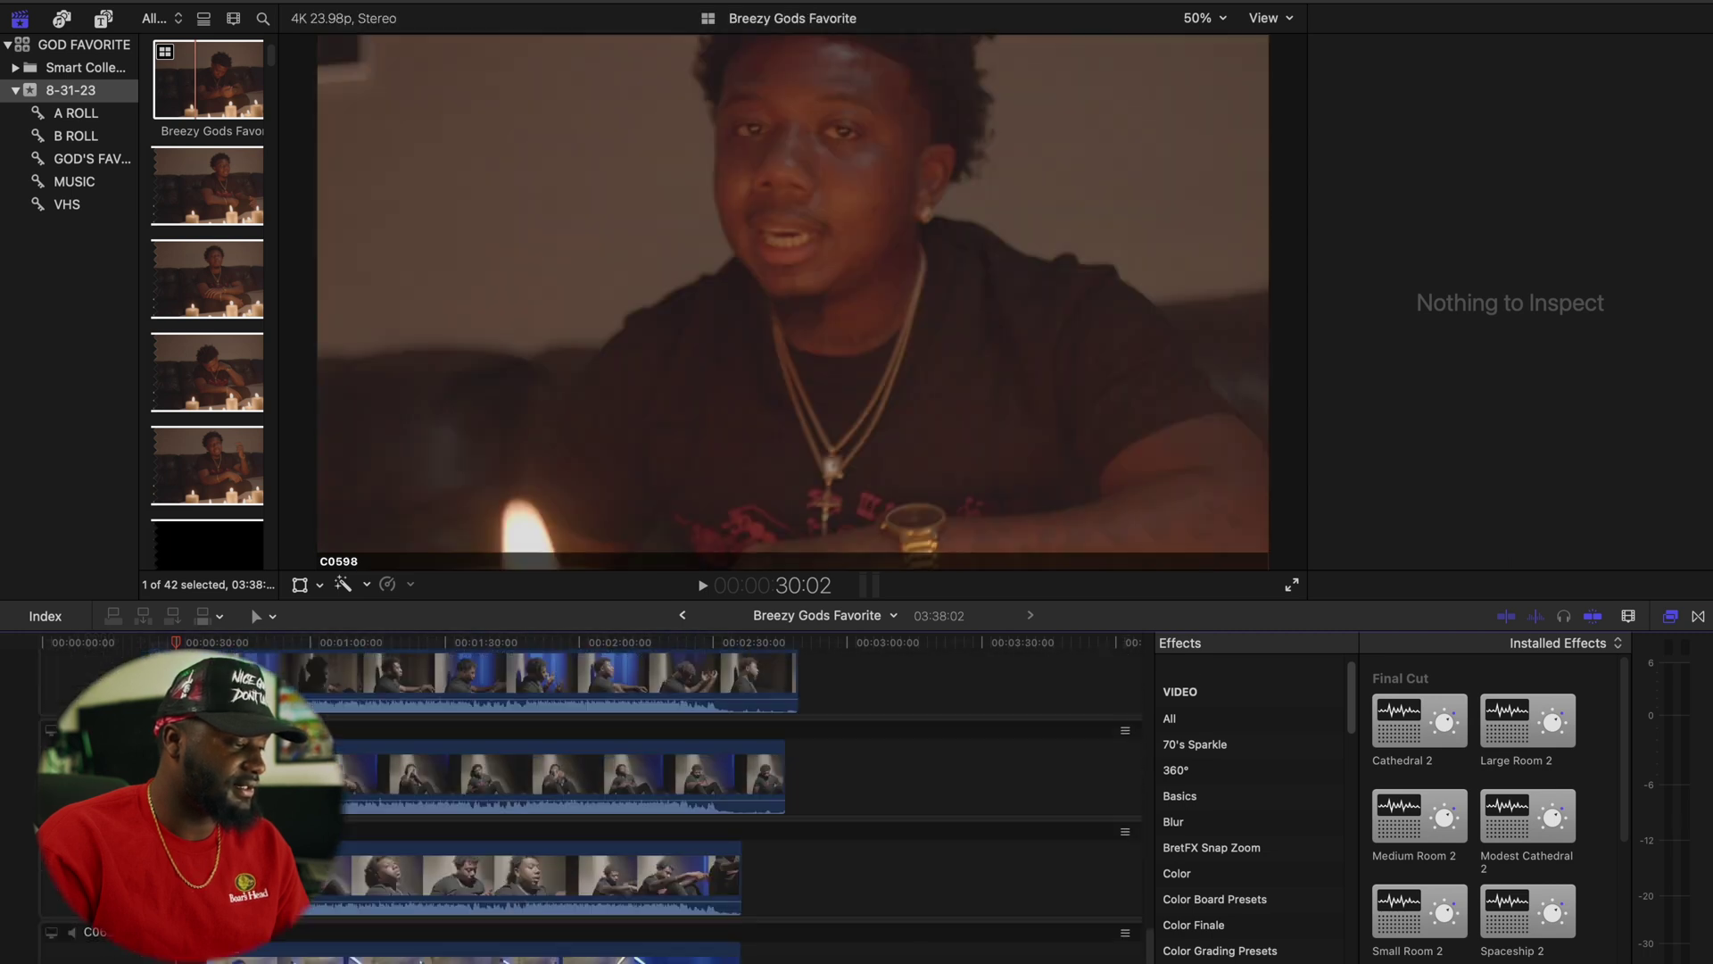
pyautogui.scroll(-6, 589, 803)
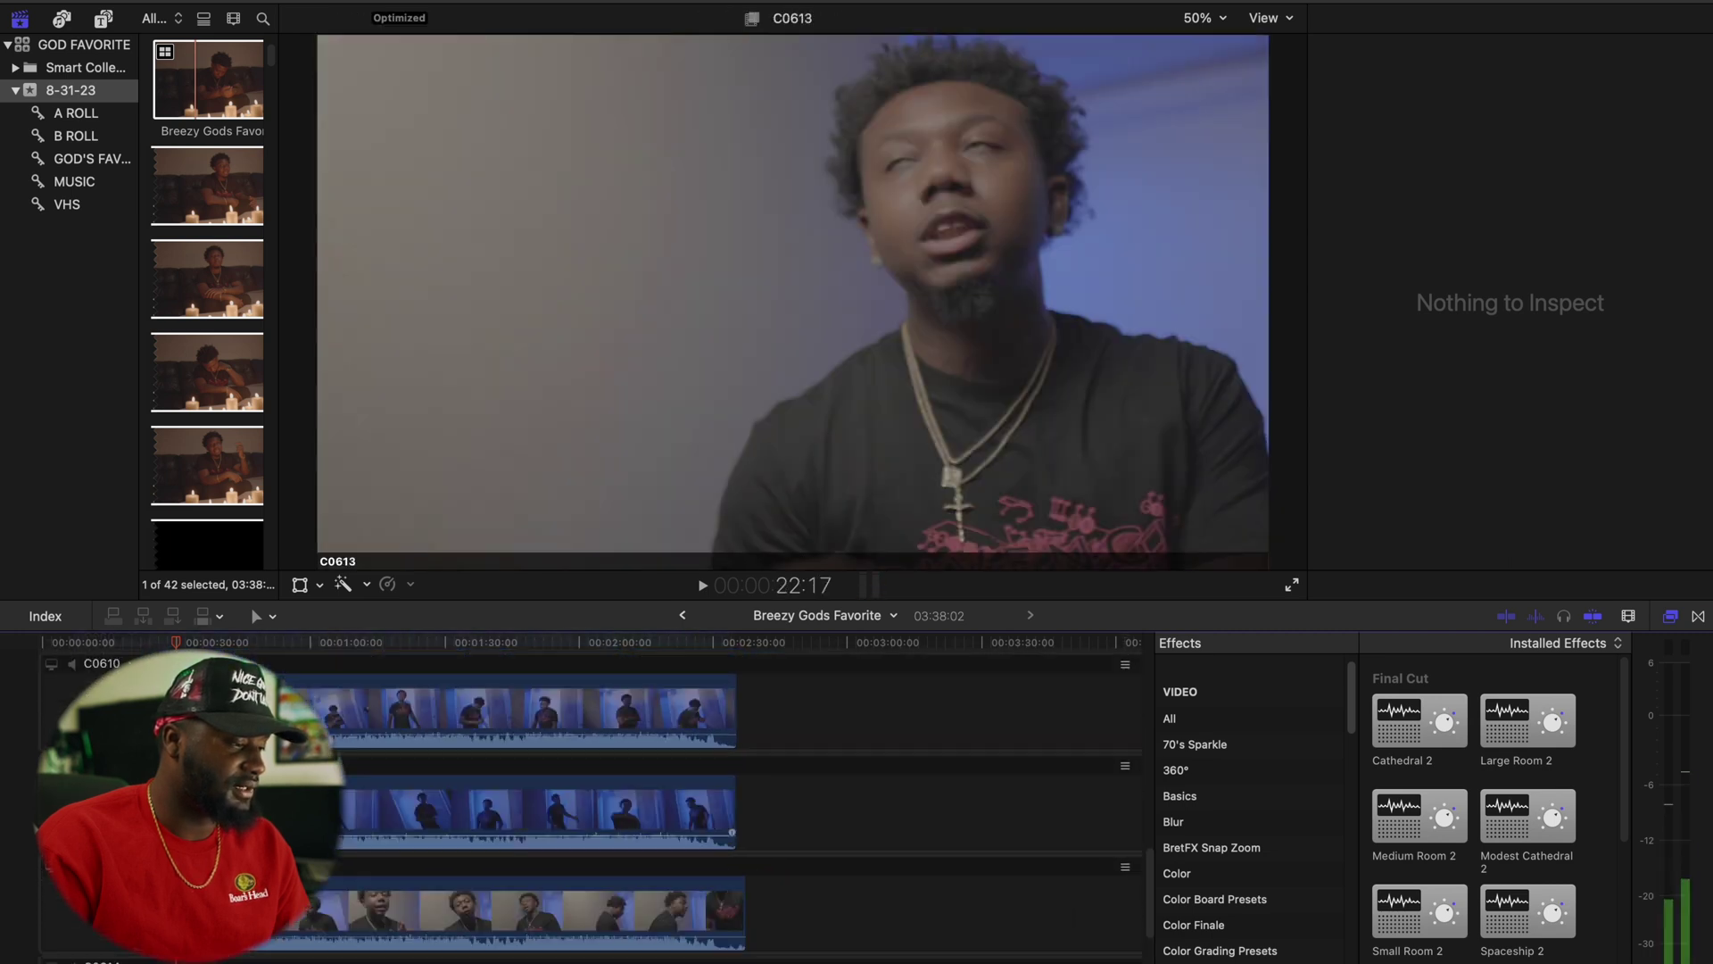
pyautogui.press('space')
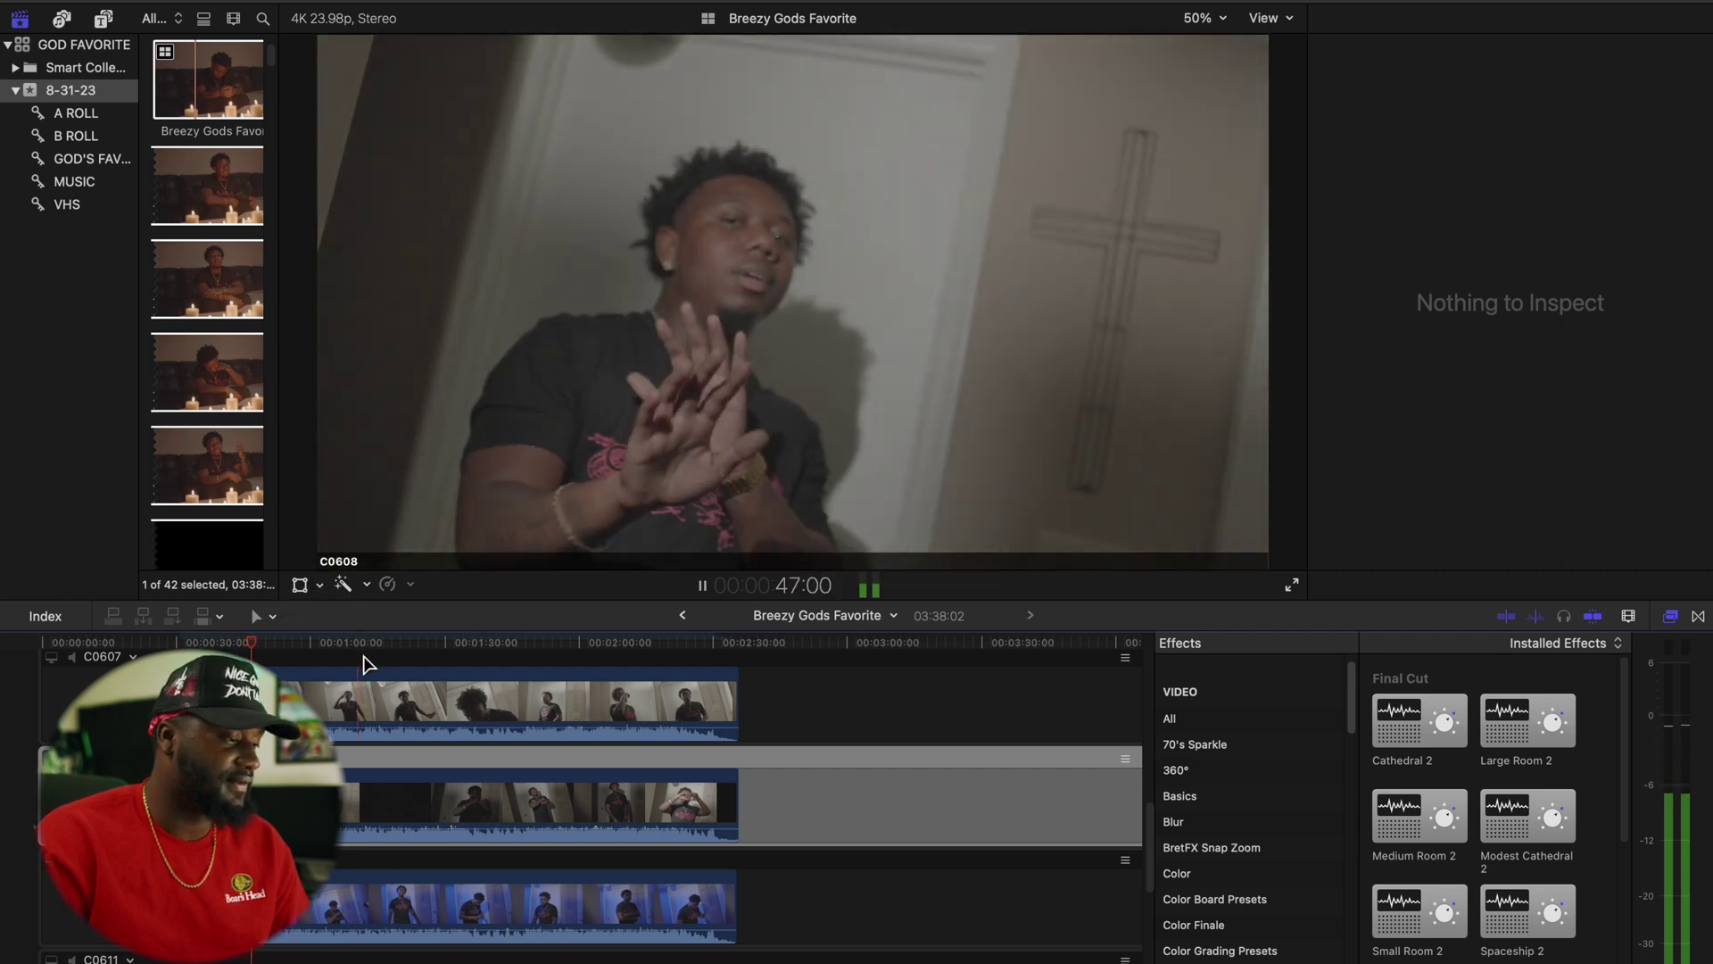
pyautogui.press('space')
# Play the C0610 and C0596 angles from about 47 seconds on to check both takes against the song.
pyautogui.click(535, 905)
pyautogui.press('space')
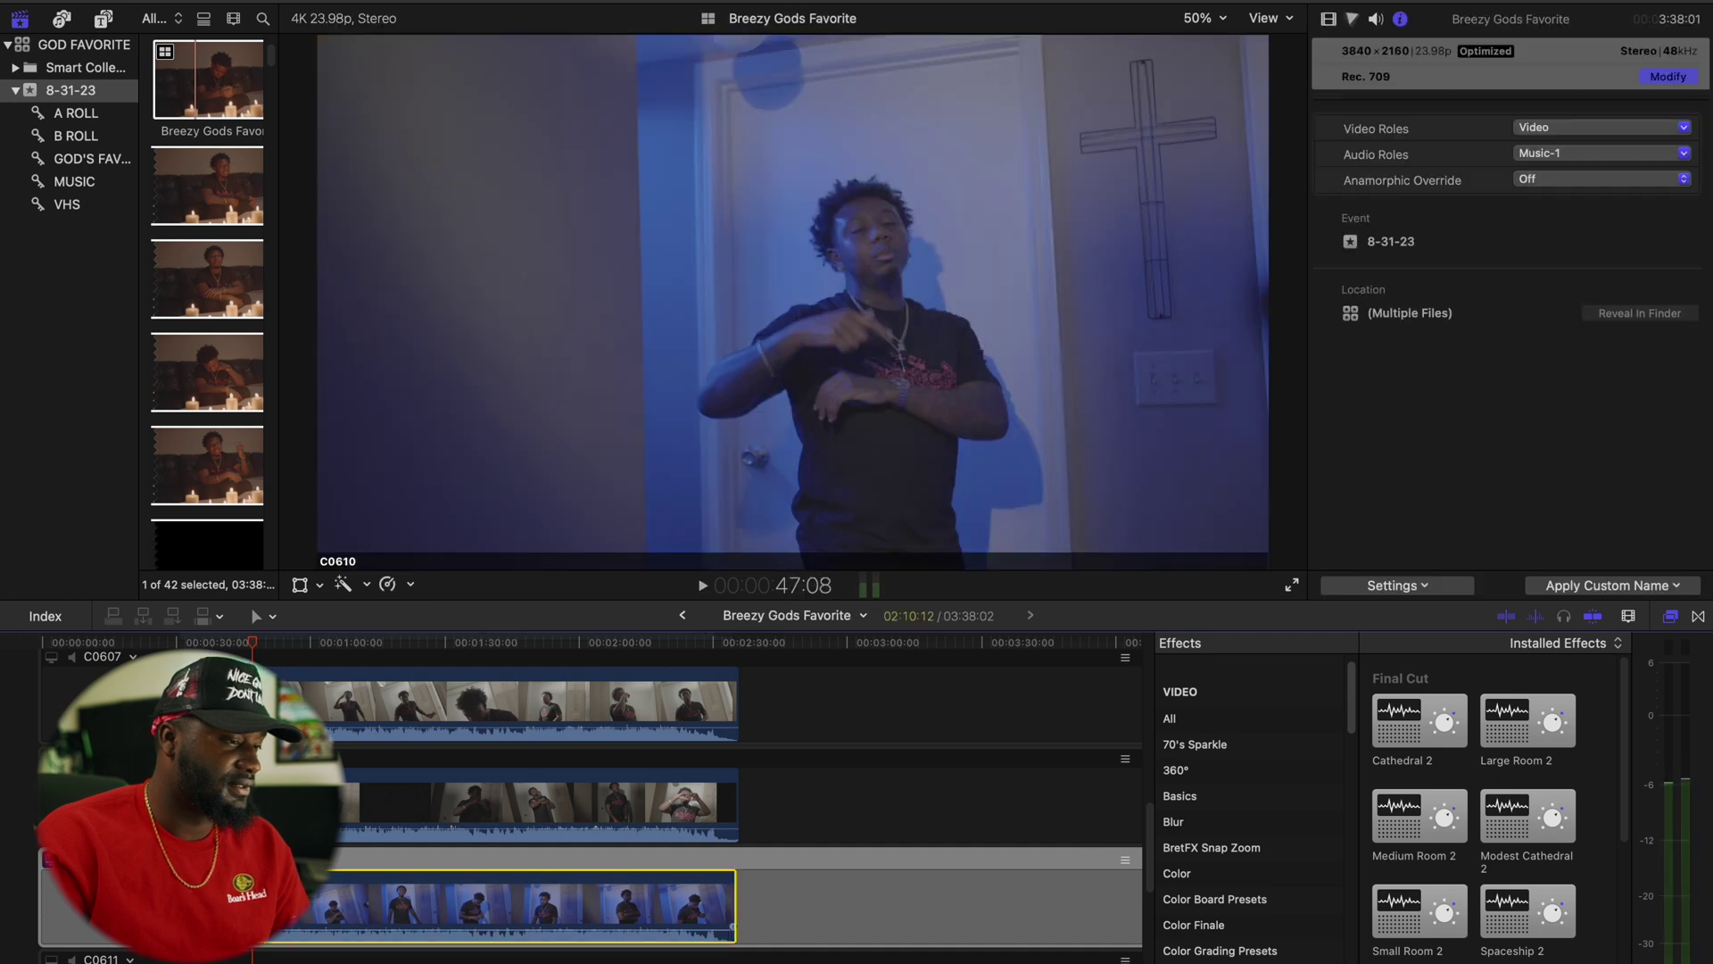
pyautogui.press('space')
pyautogui.click(535, 924)
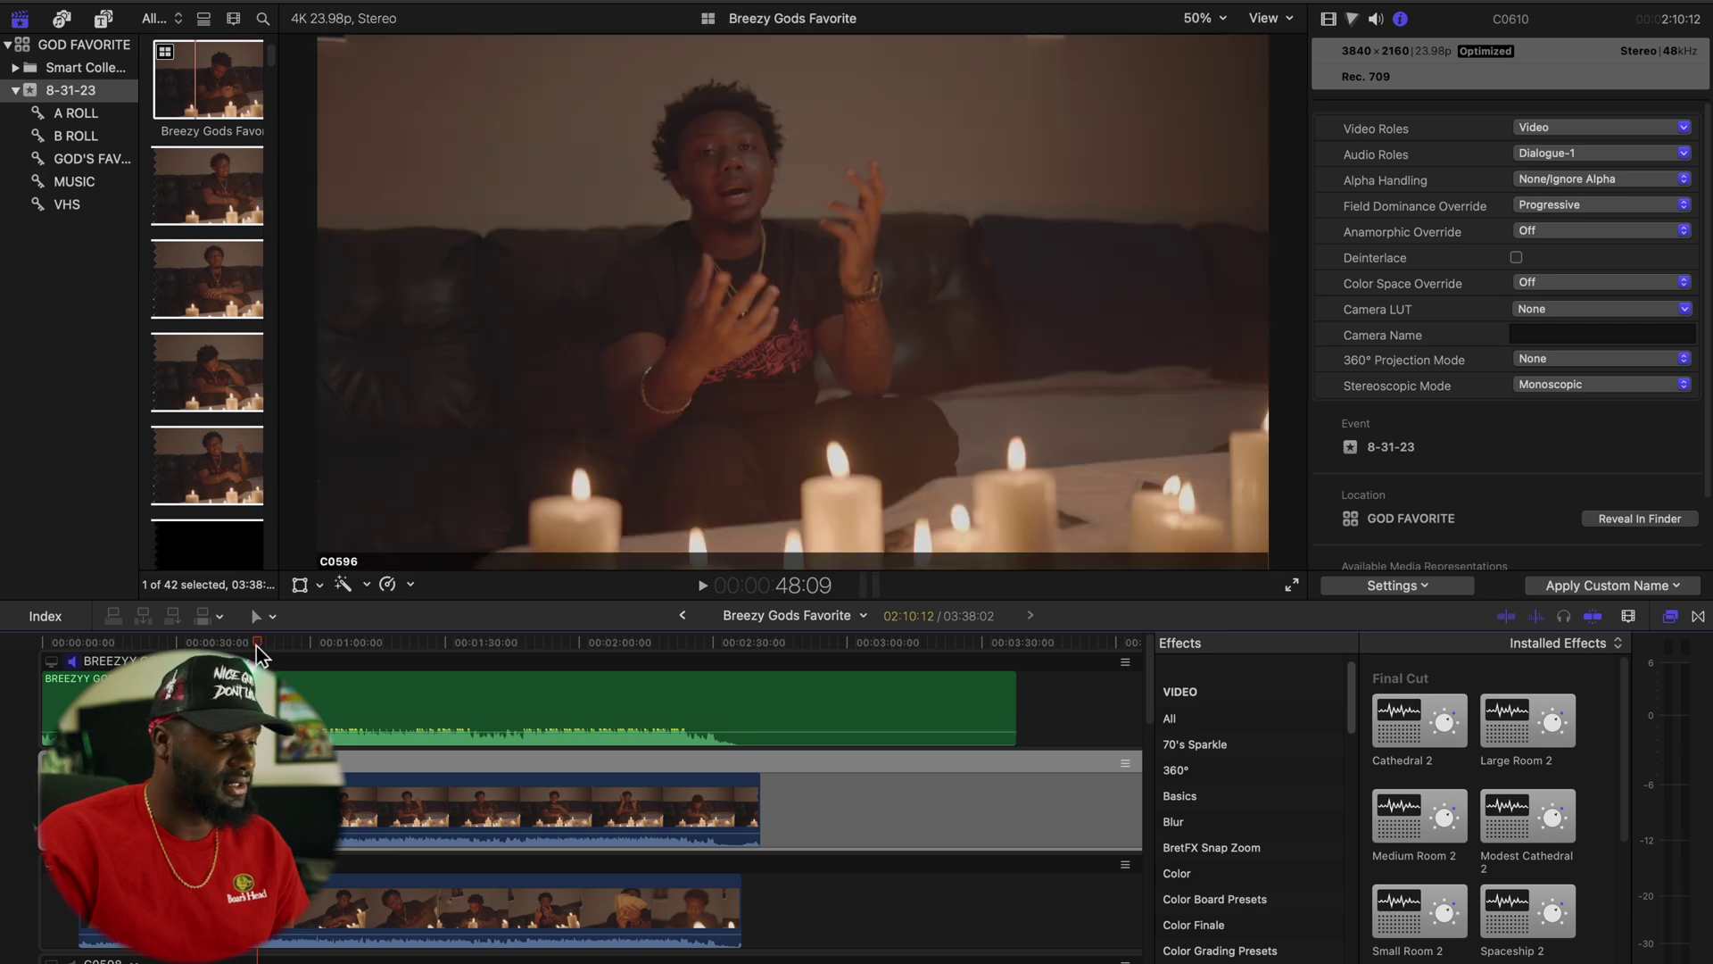
pyautogui.press('space')
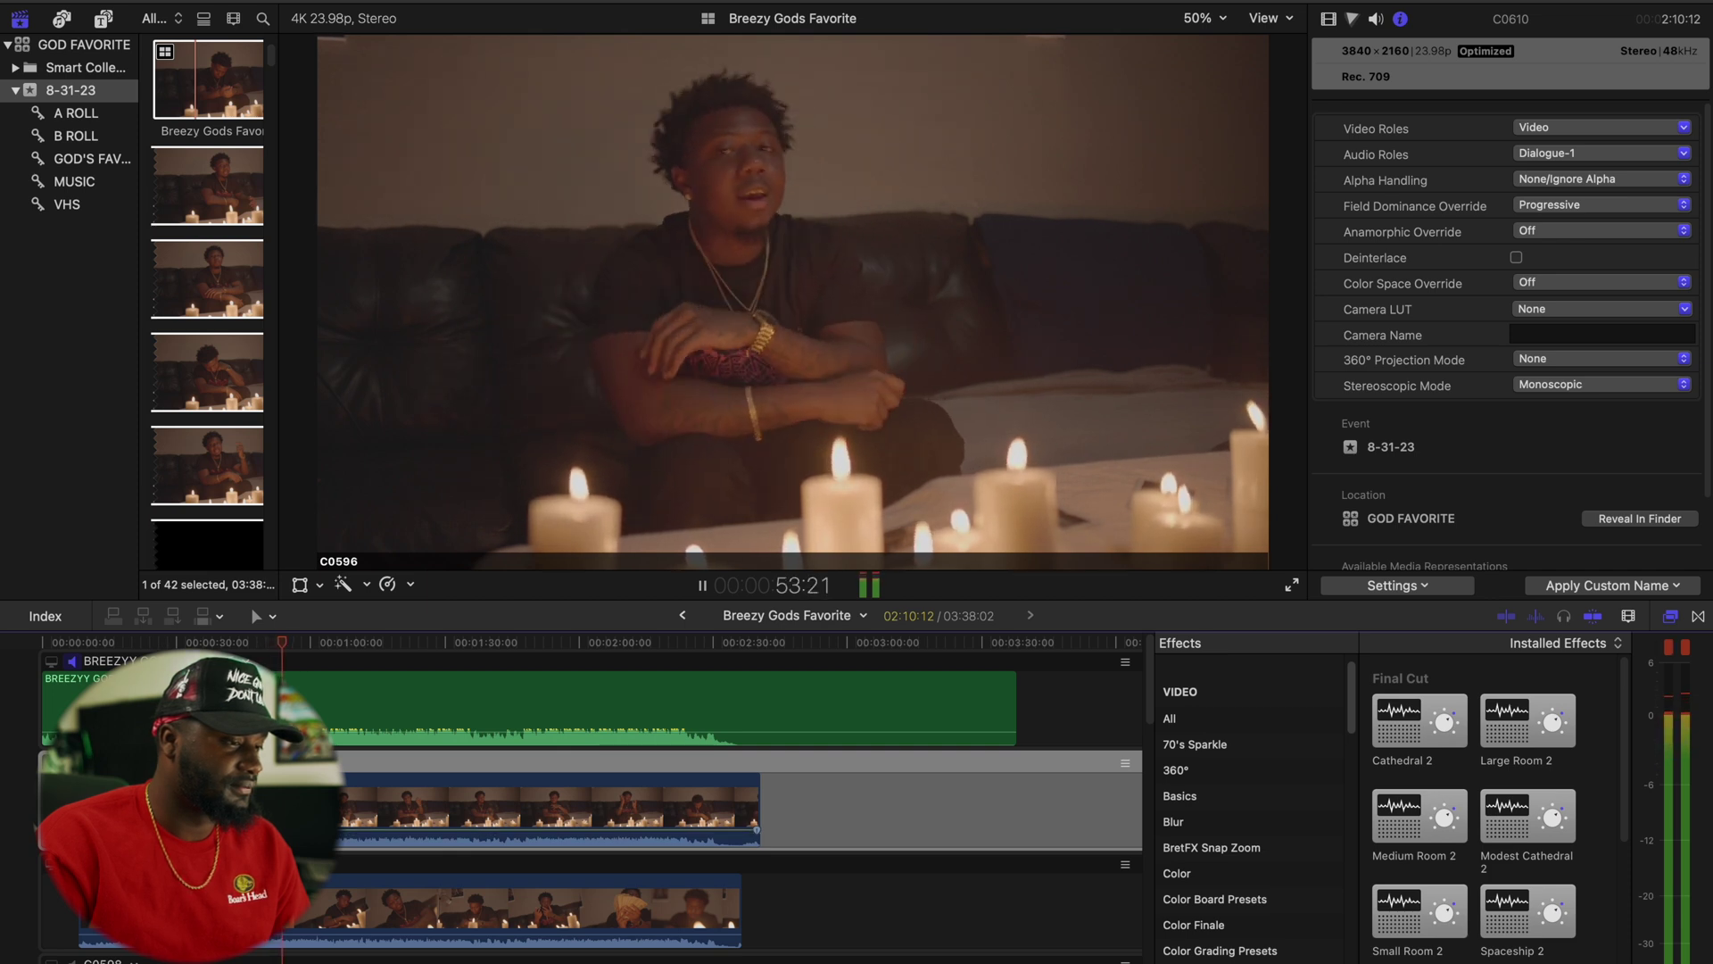
pyautogui.press('space')
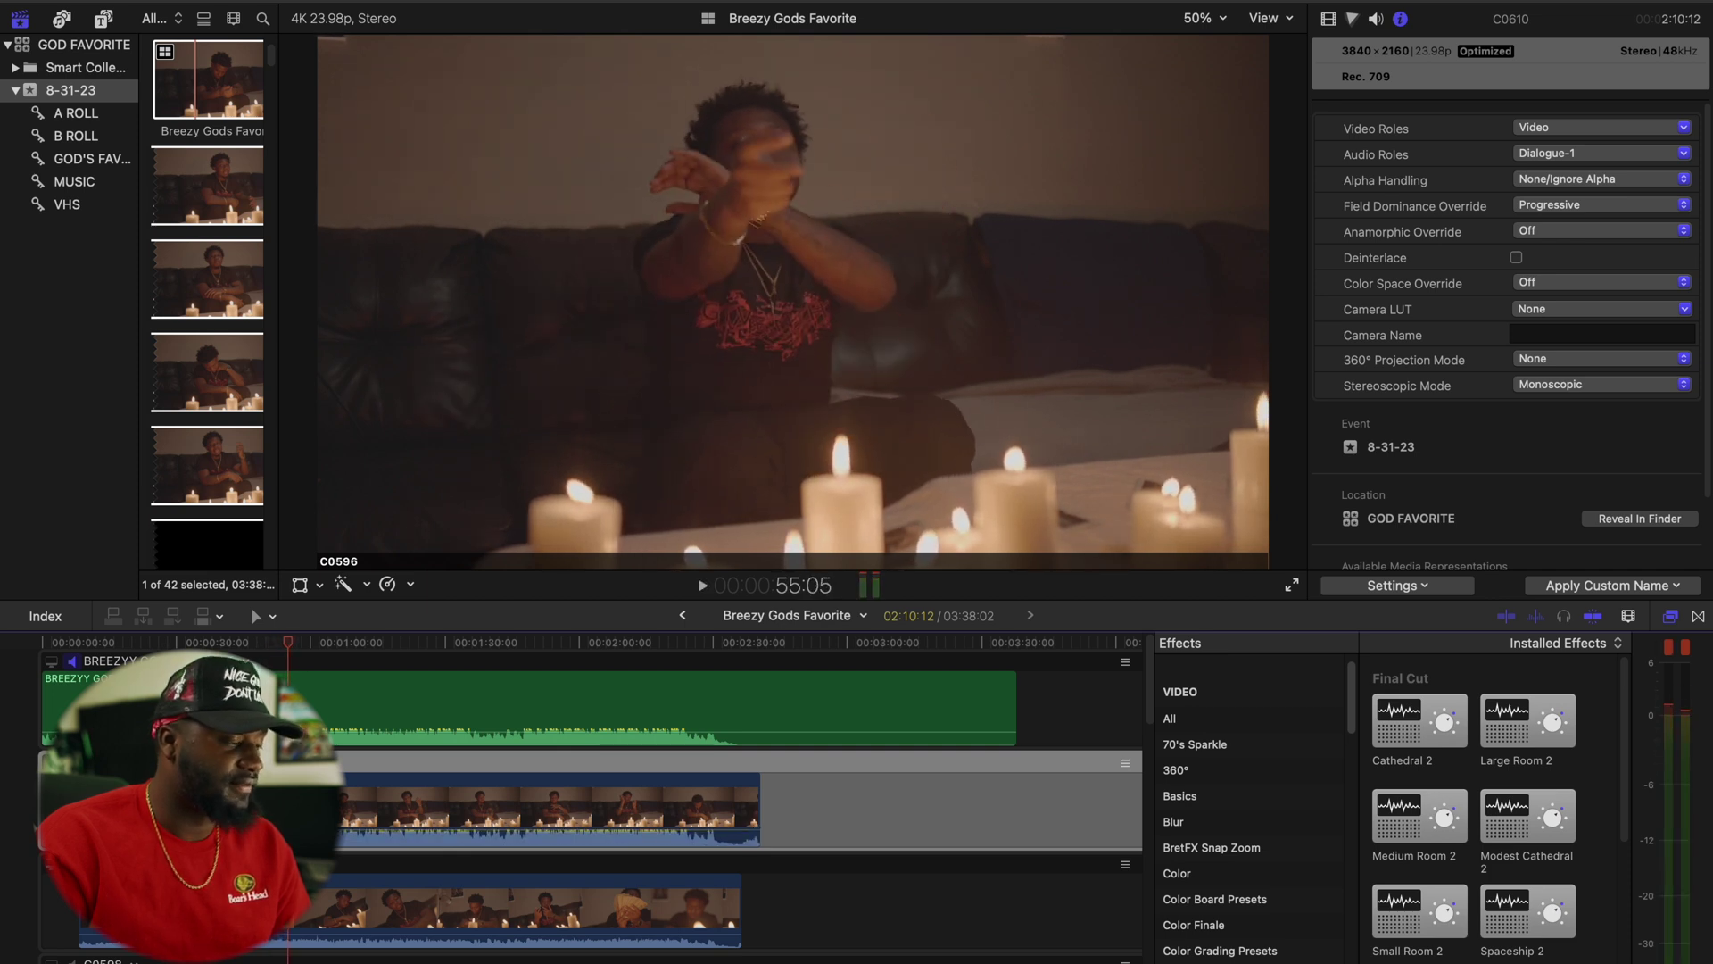
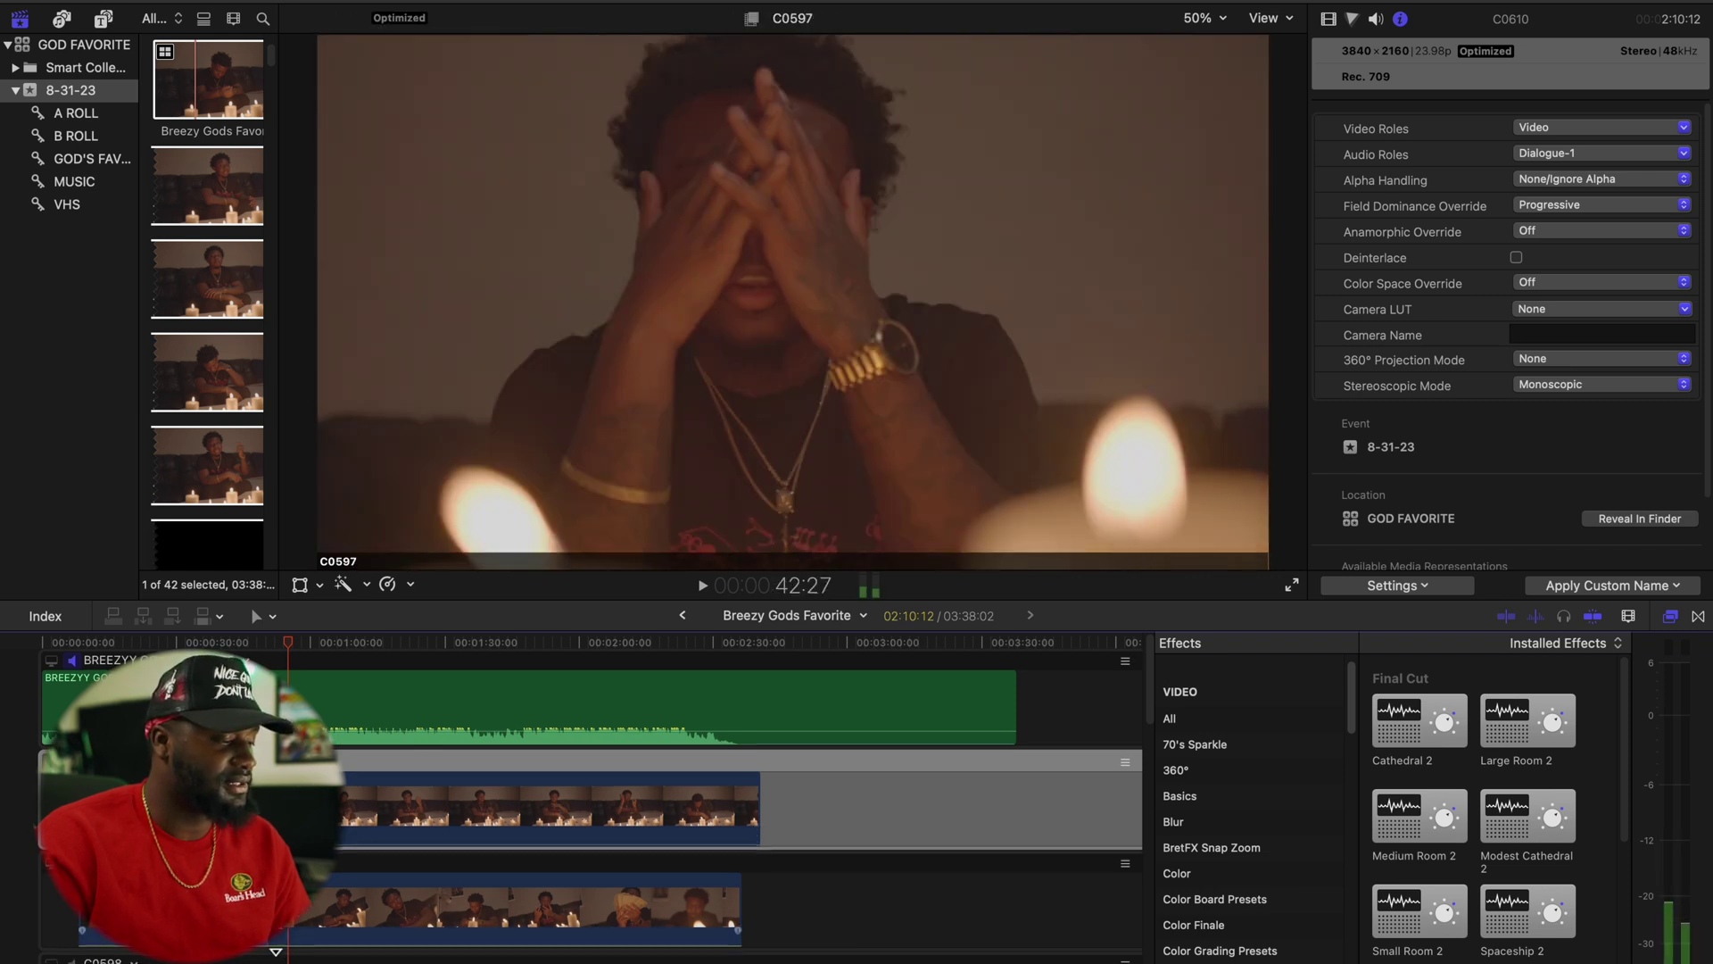
# Skim the angles from C0597 down to C0622 to examine how the takes line up at the playhead.
pyautogui.scroll(-3, 272, 944)
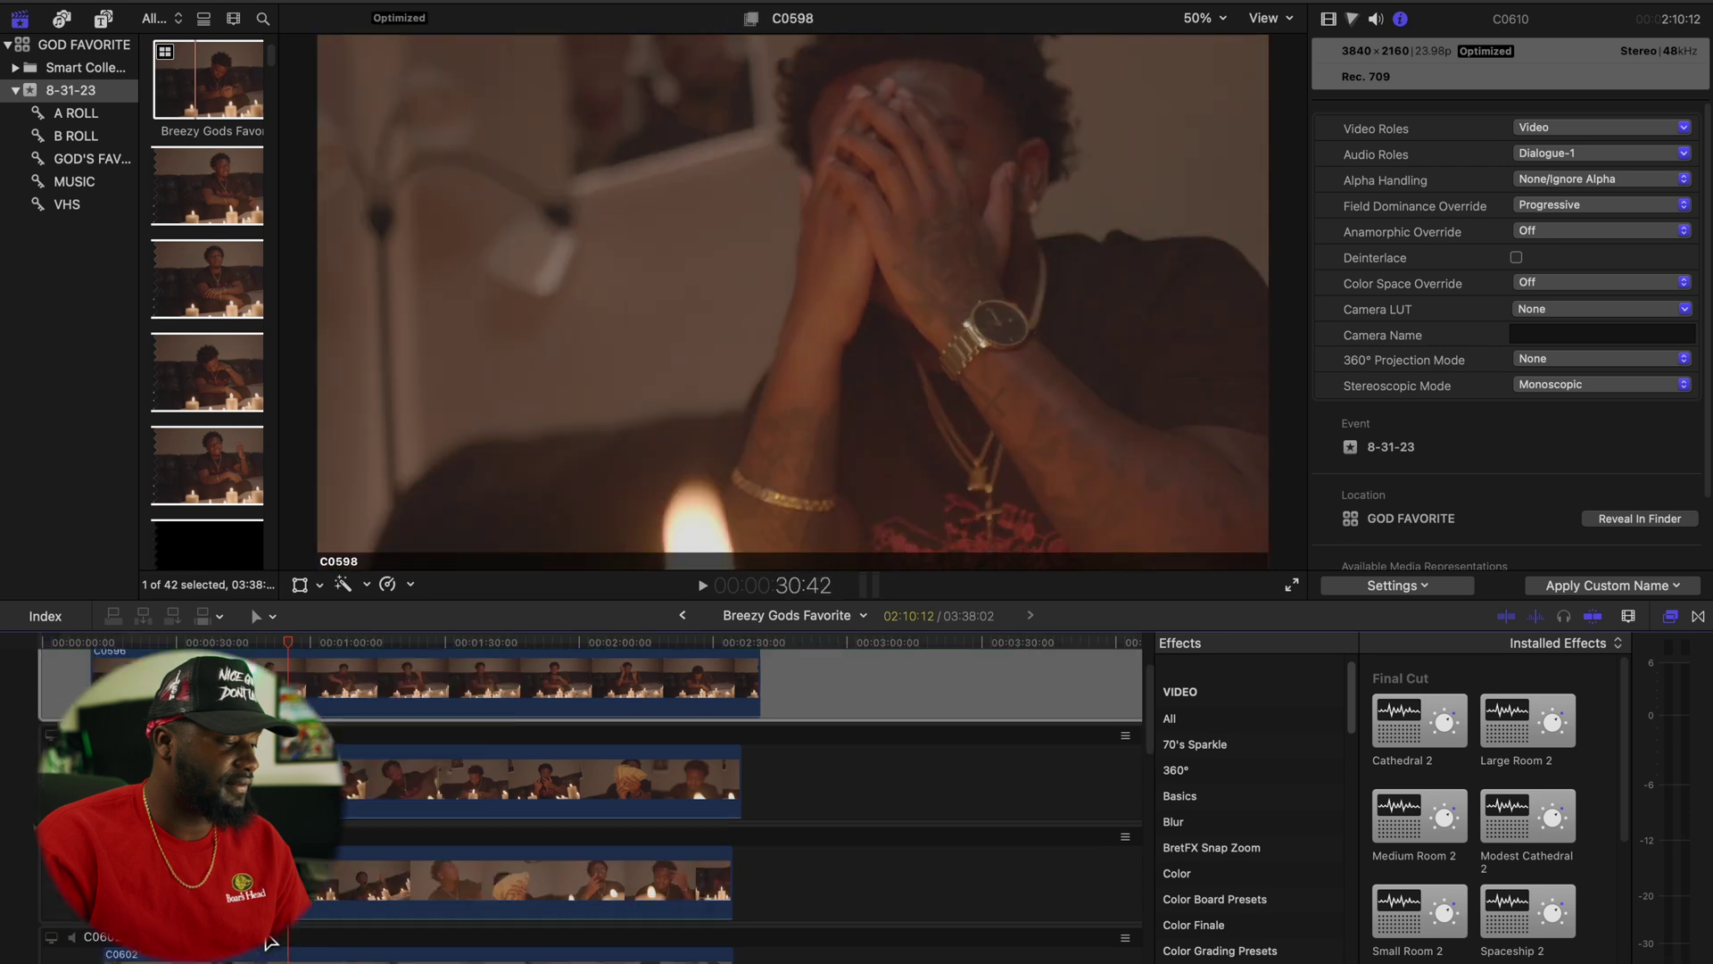
pyautogui.scroll(-3, 272, 944)
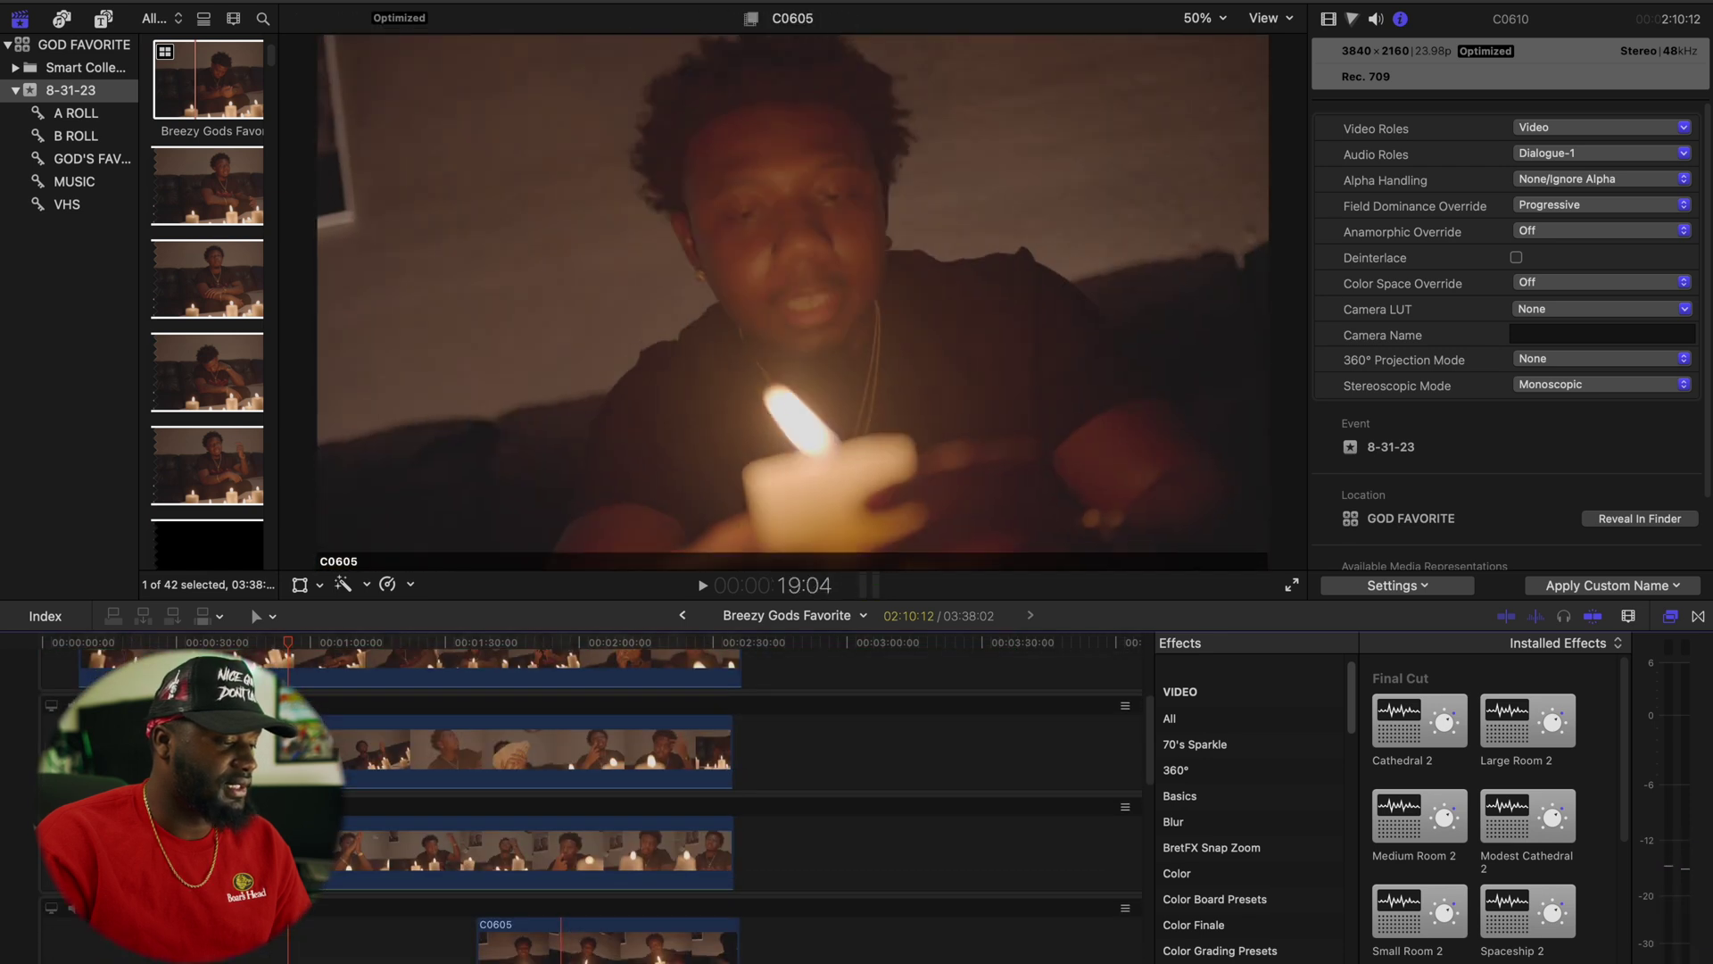
pyautogui.scroll(-3, 536, 928)
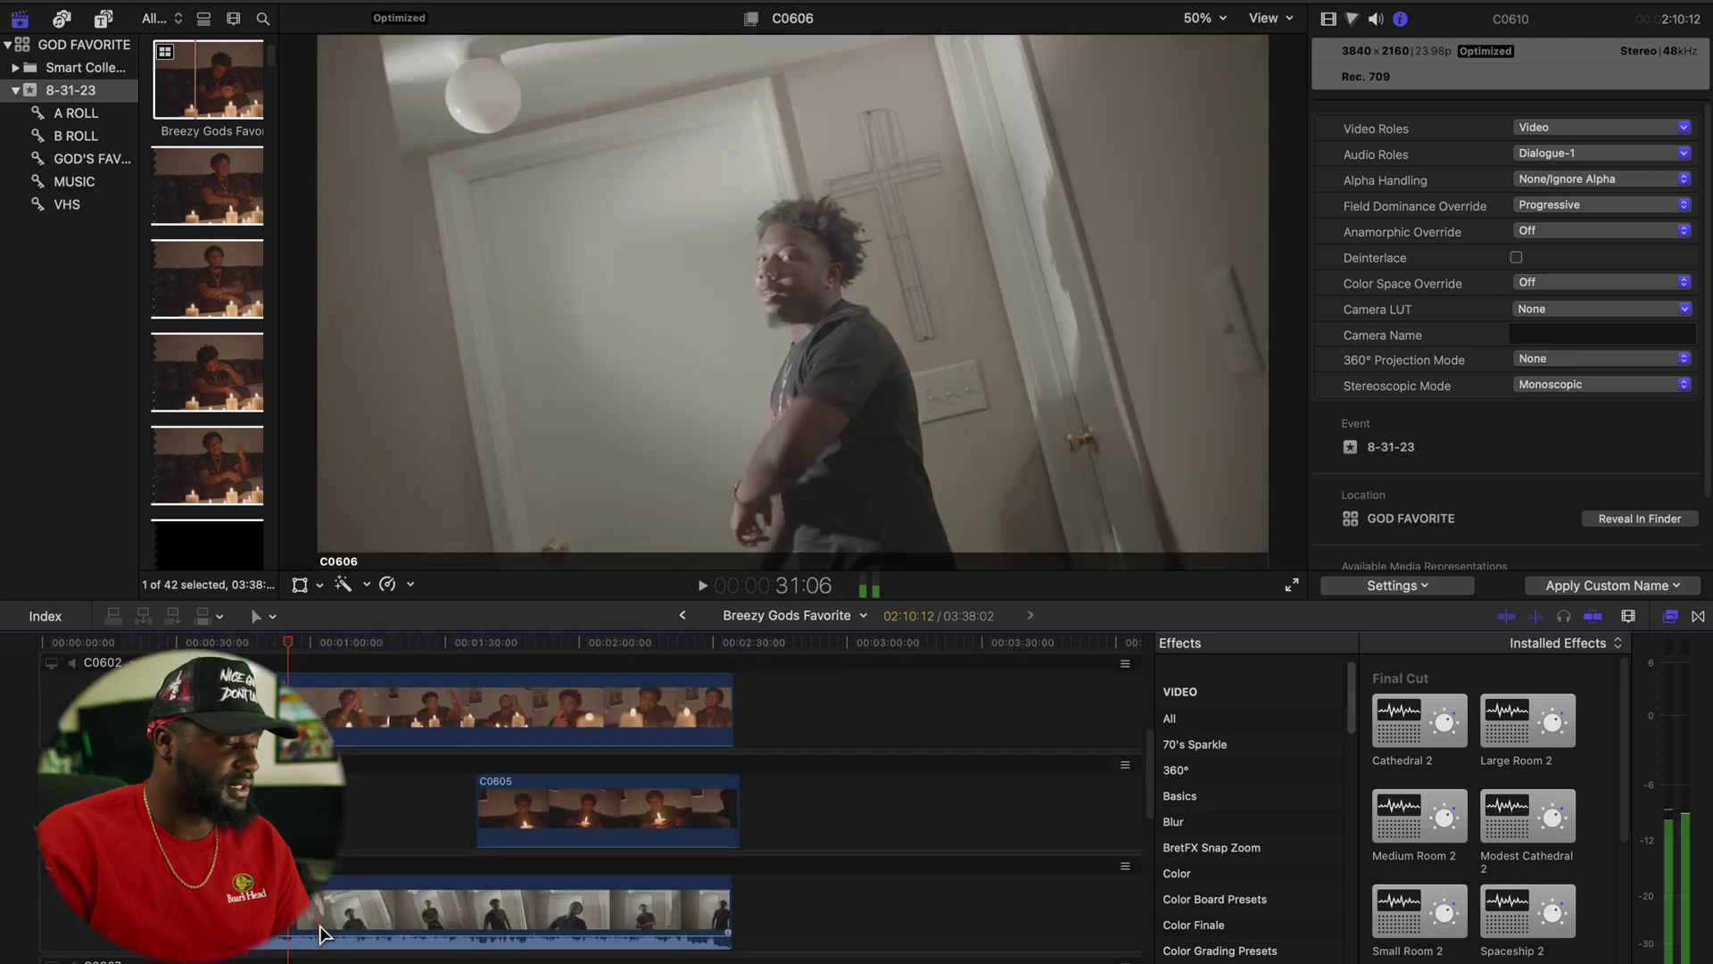
pyautogui.scroll(-3, 571, 803)
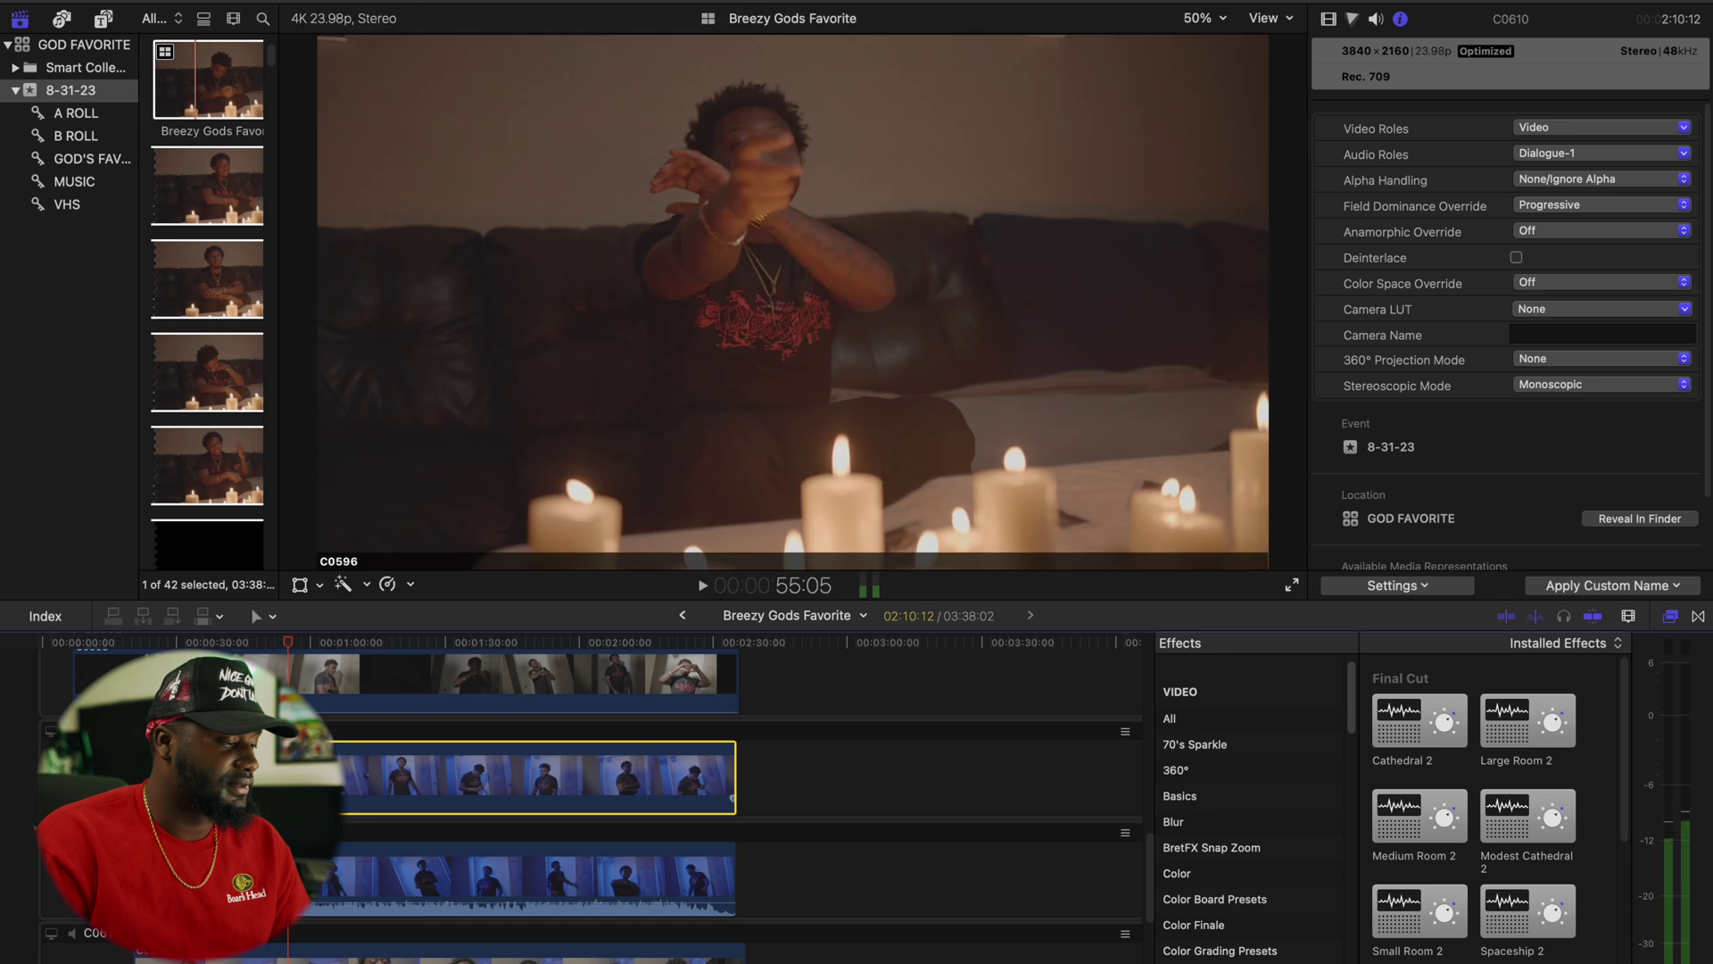
pyautogui.scroll(-3, 284, 930)
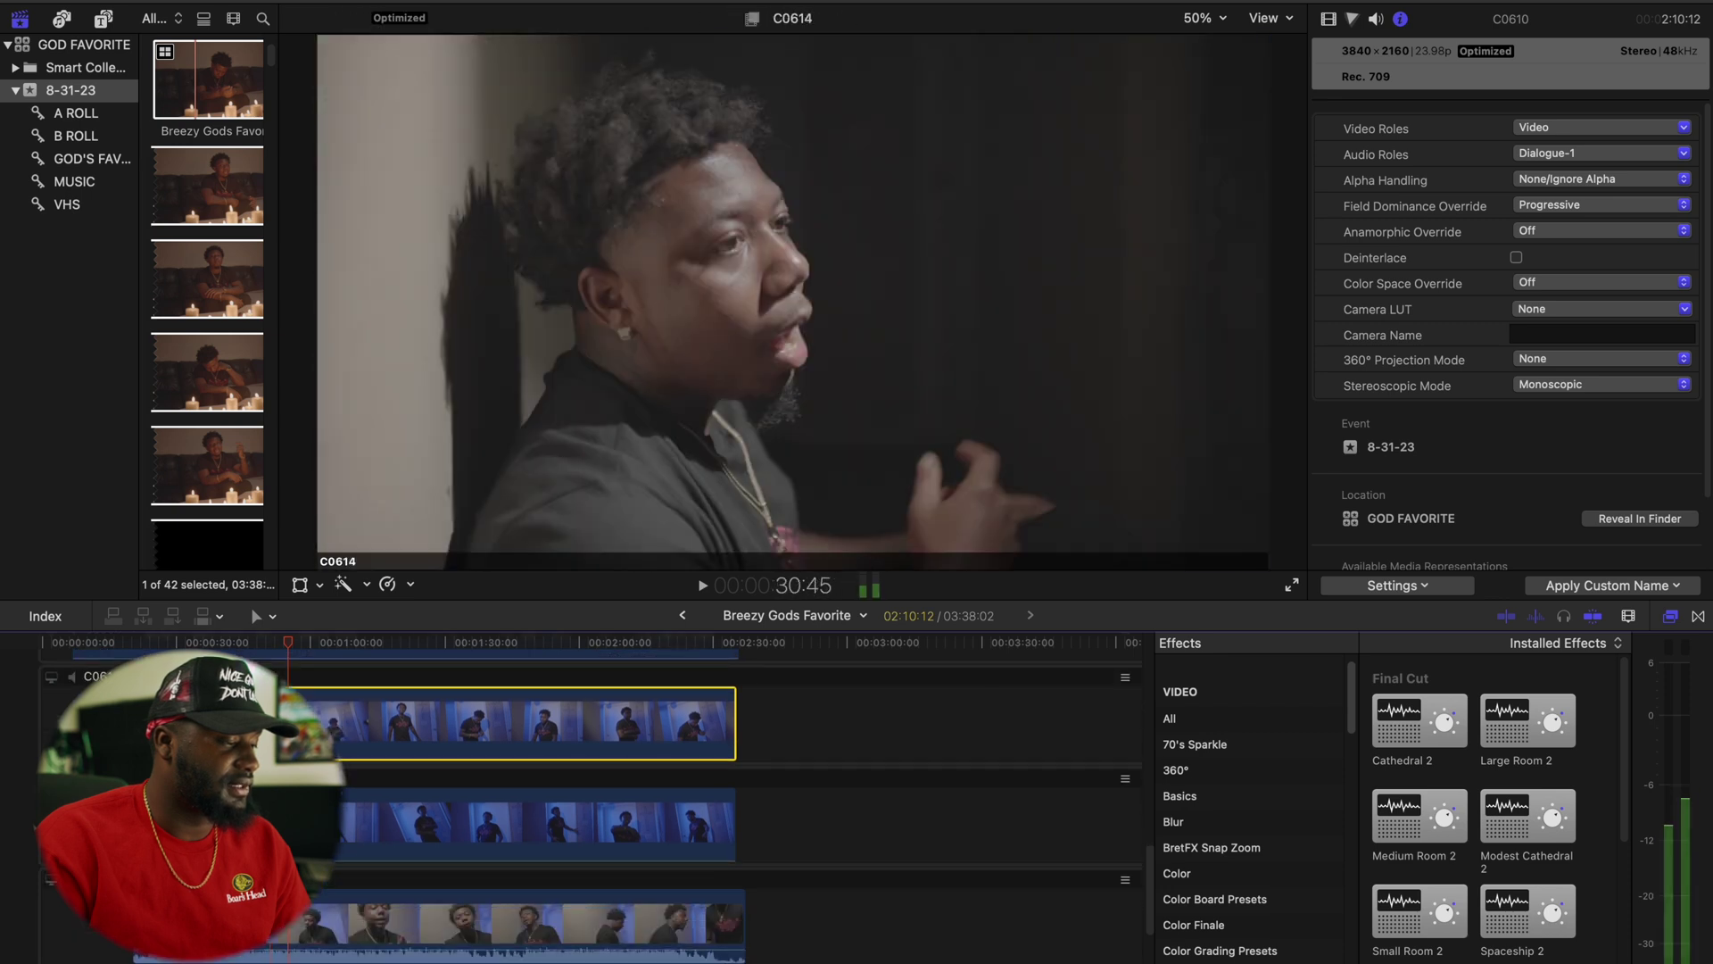
pyautogui.scroll(-3, 283, 956)
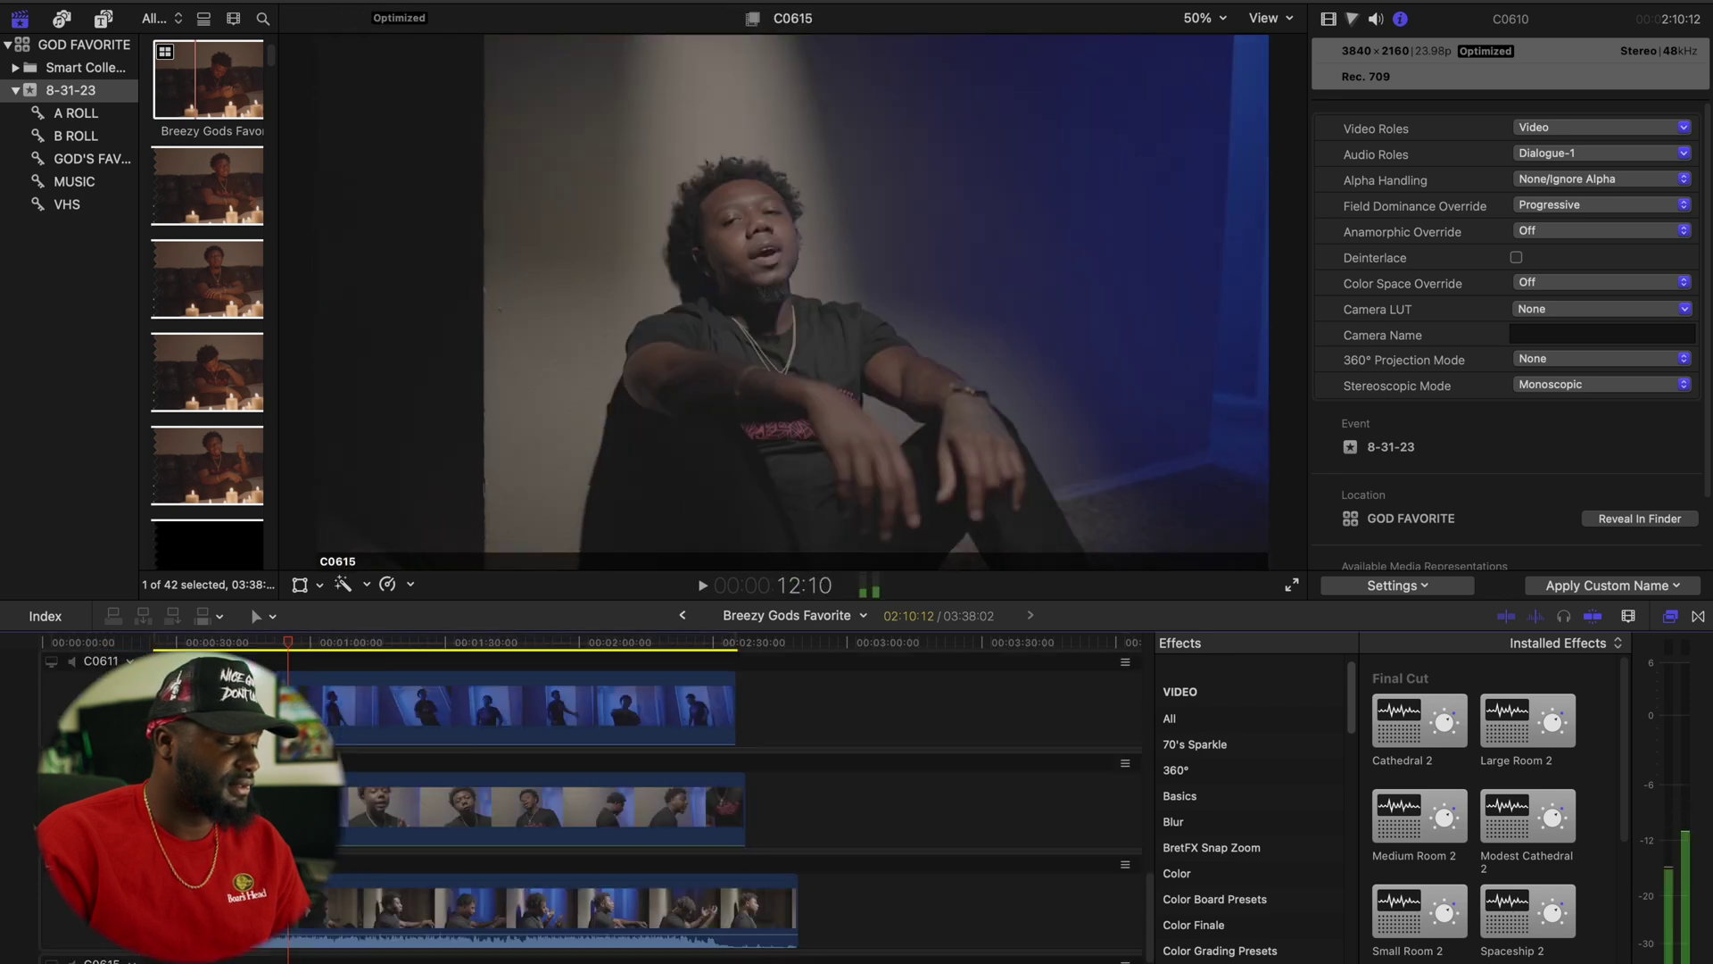
pyautogui.scroll(-5, 292, 946)
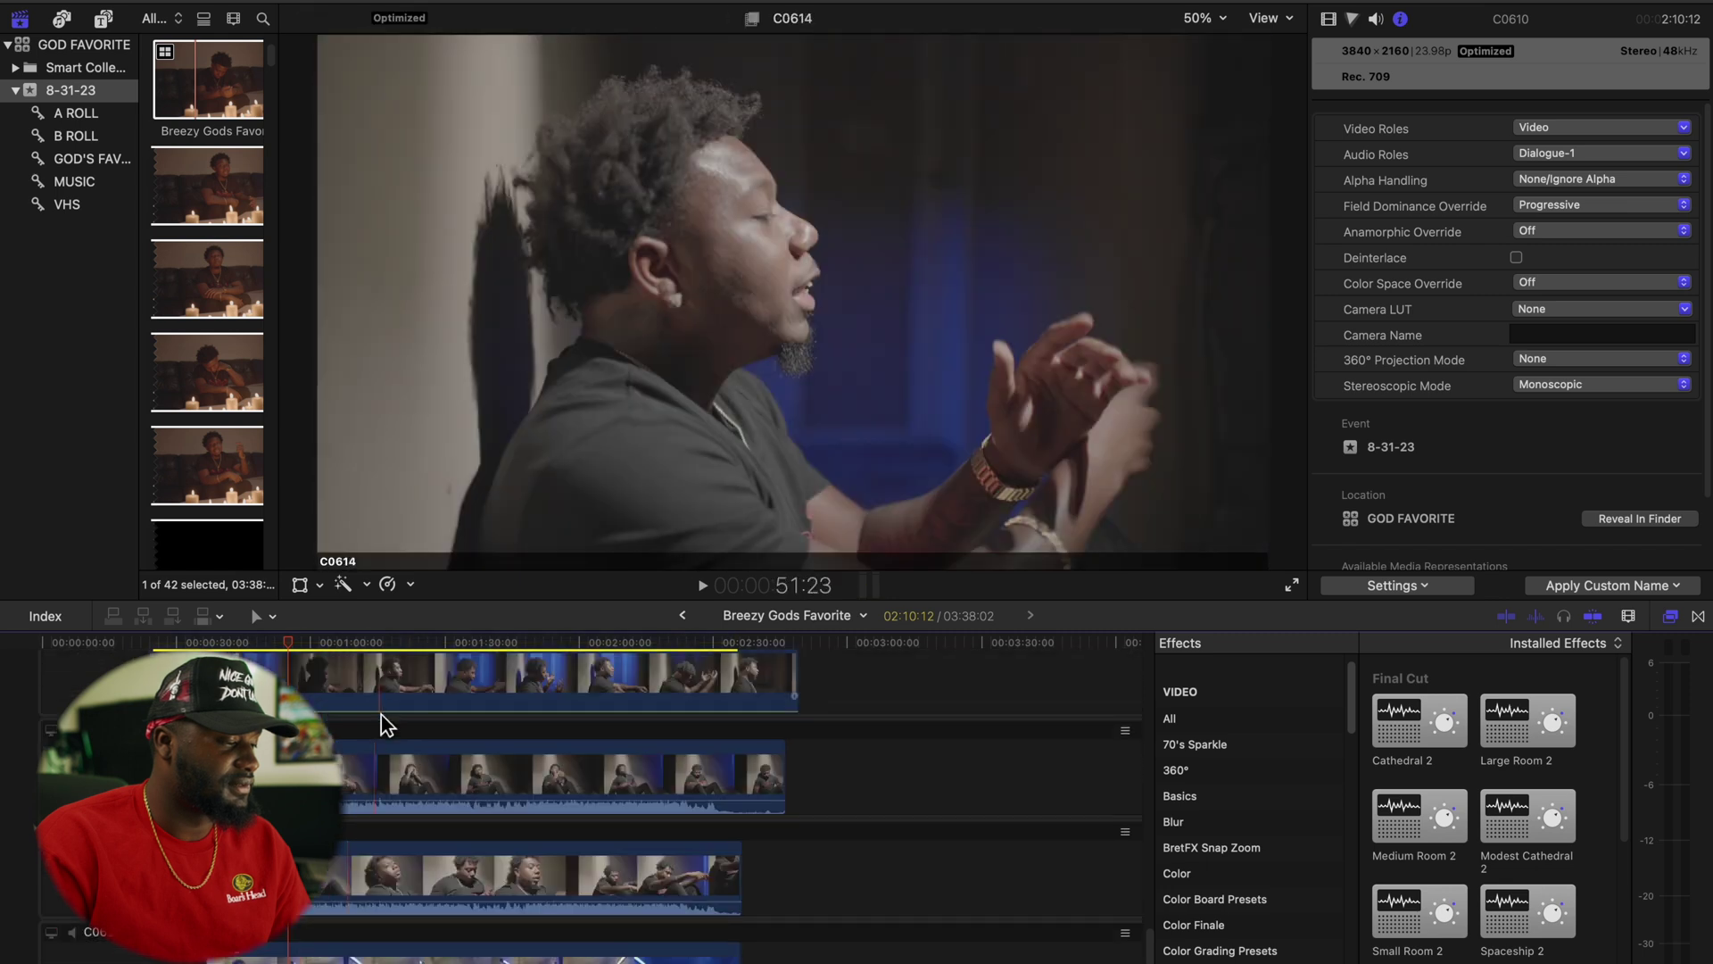
pyautogui.click(291, 951)
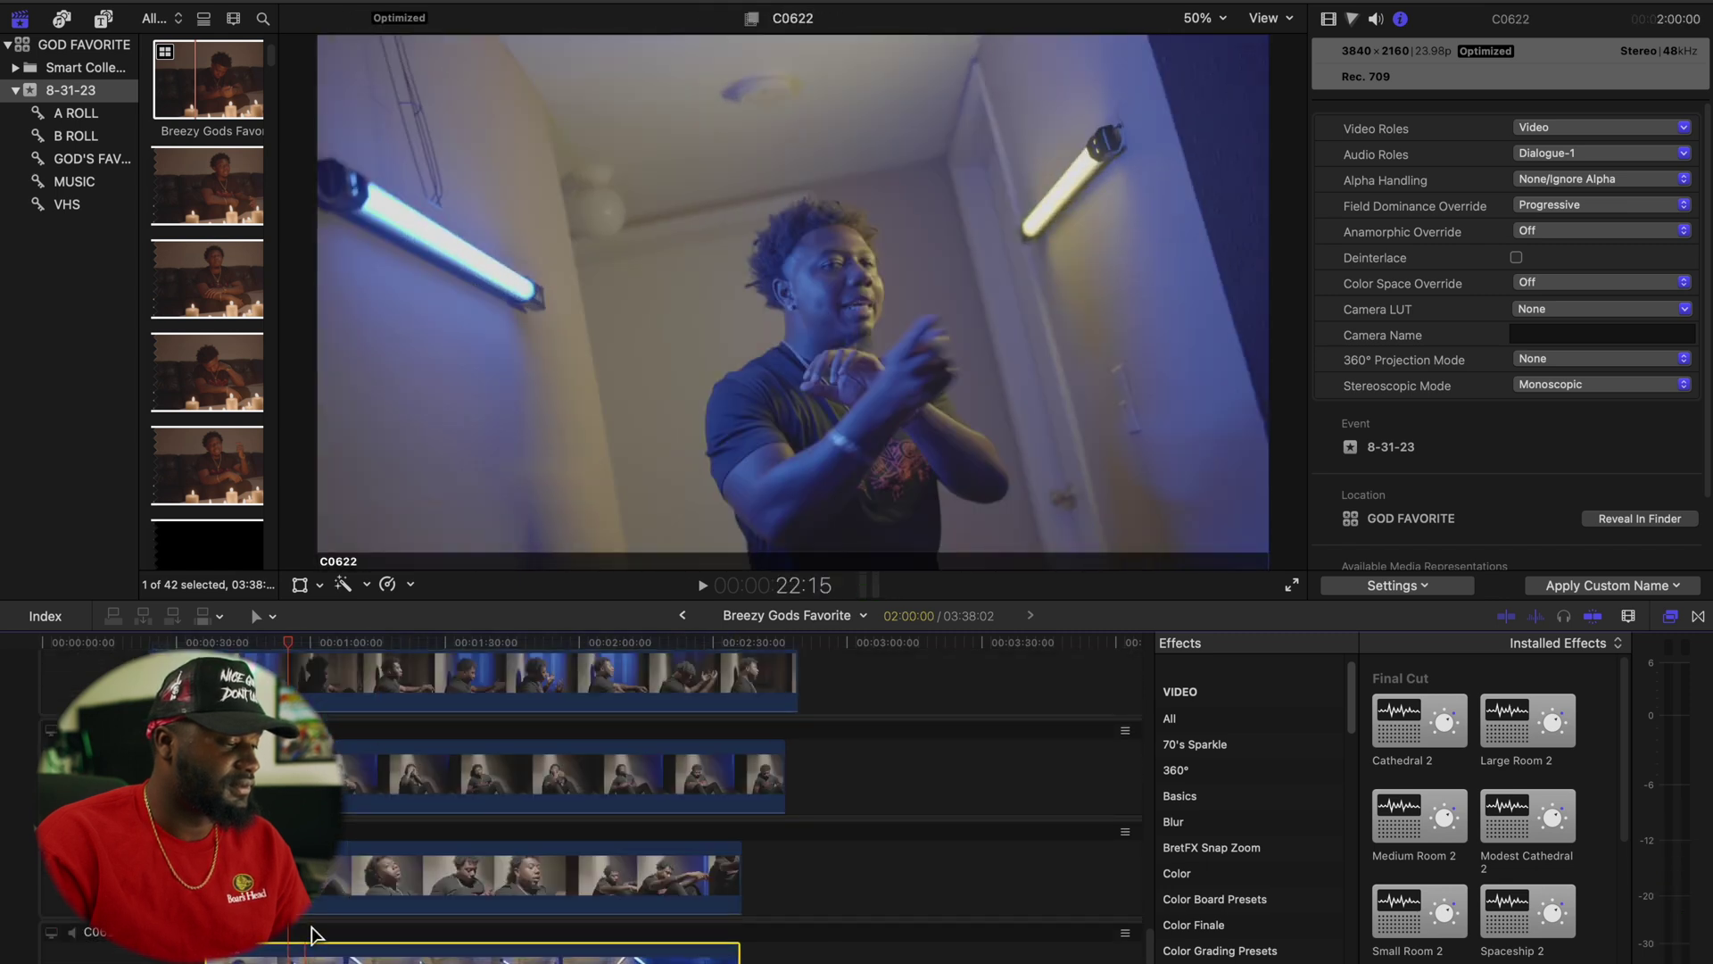
pyautogui.scroll(3, 315, 894)
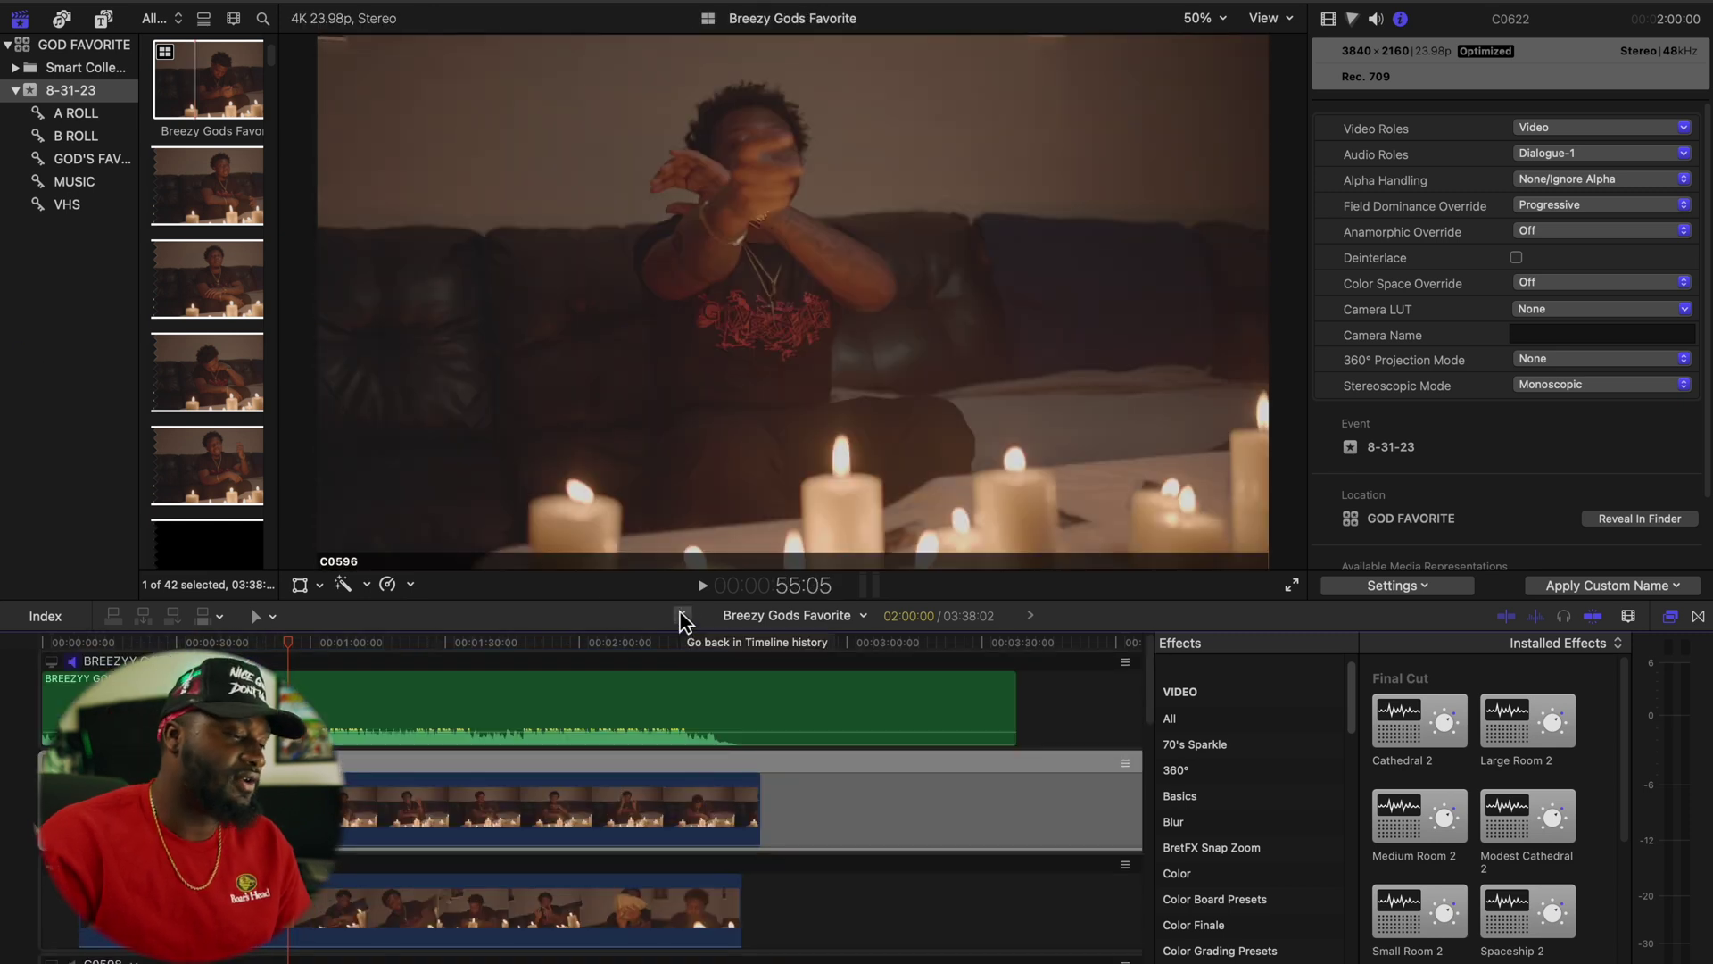
# Return to the GODS FAVORITE timeline and move the playhead to the start of the project.
pyautogui.click(681, 614)
pyautogui.press('super+4')
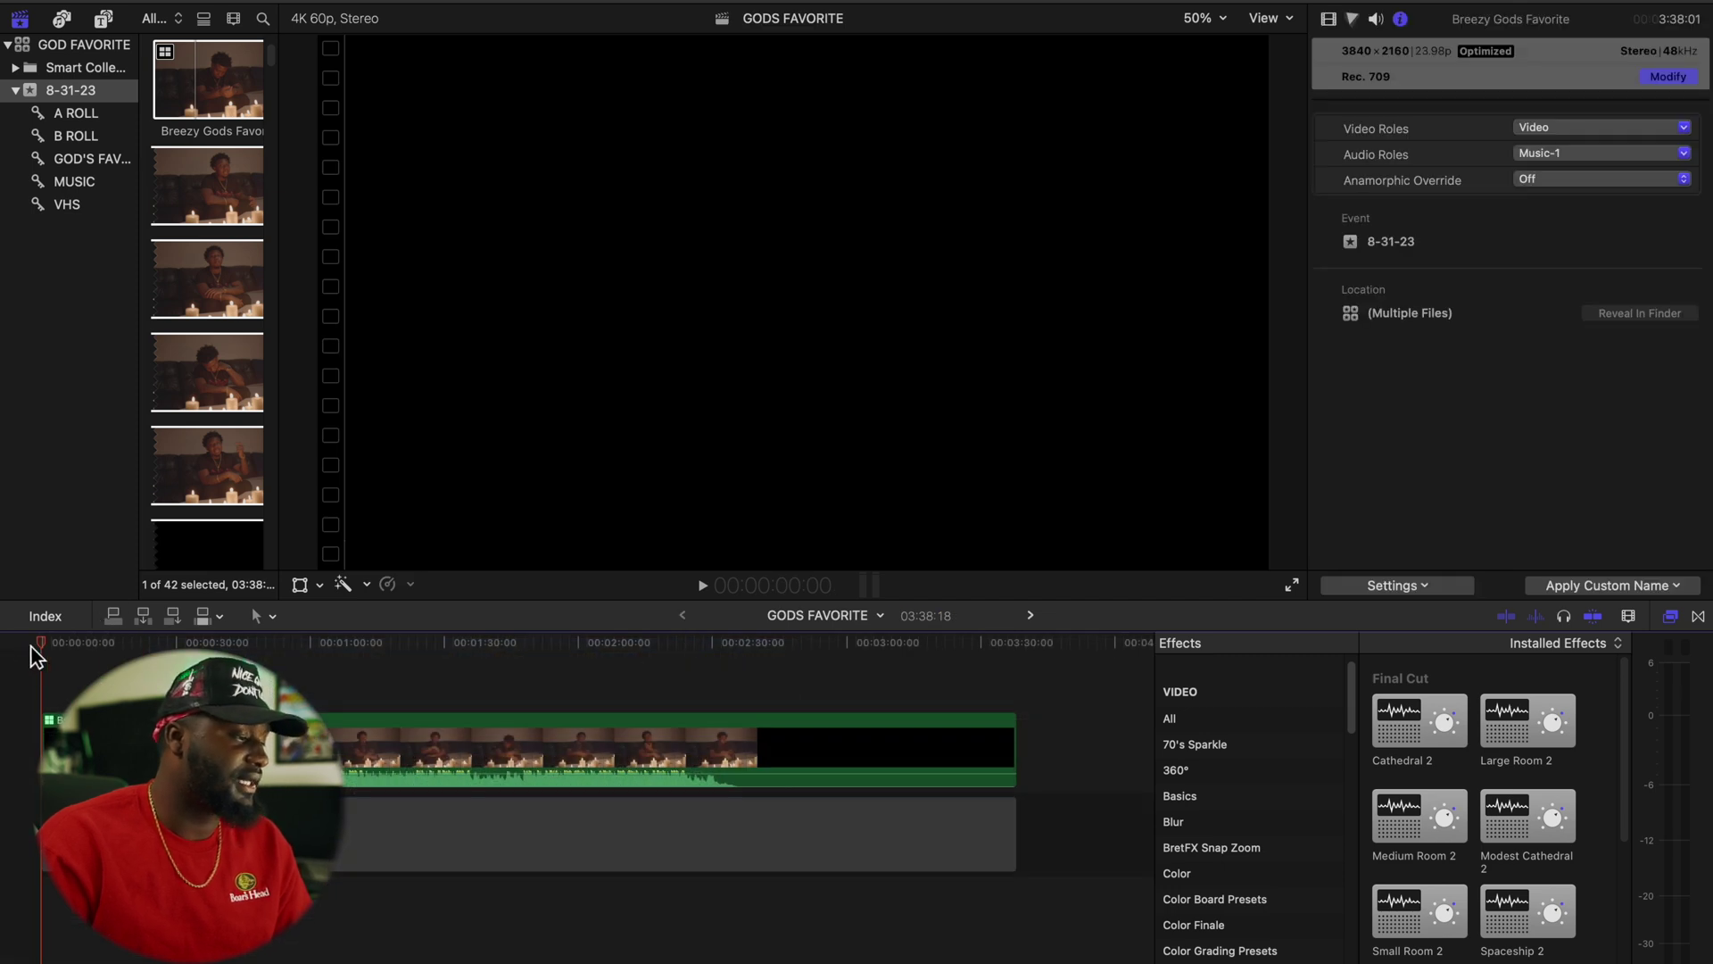
pyautogui.click(438, 703)
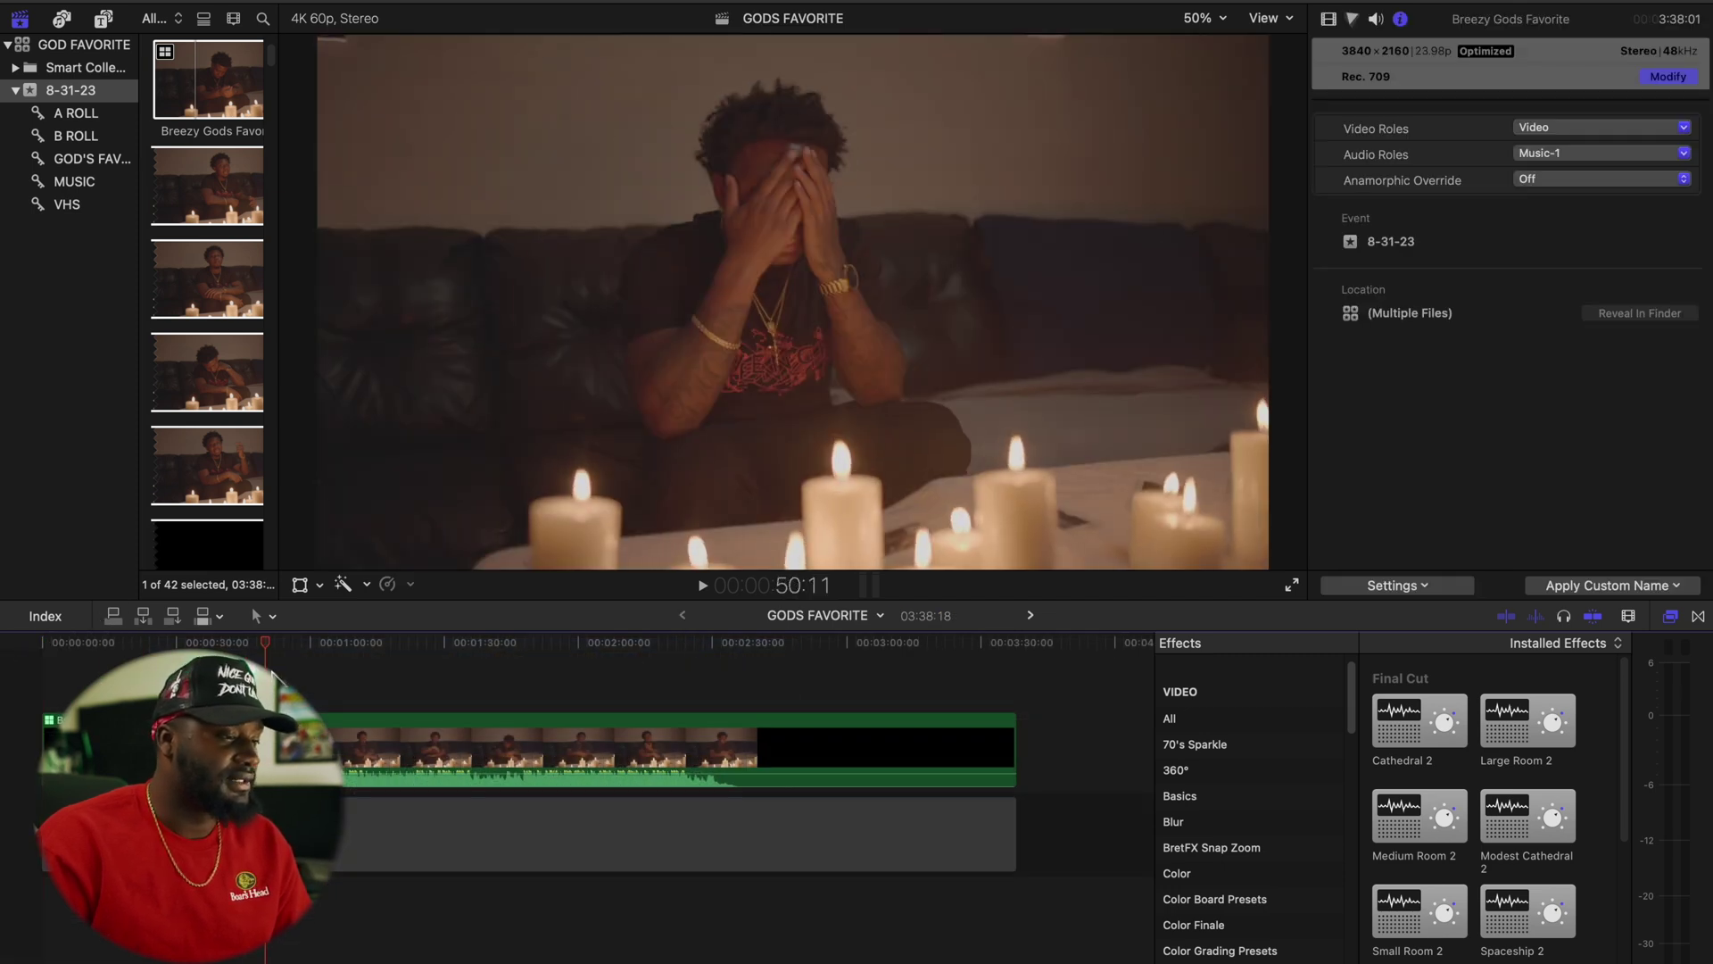
pyautogui.press('Home')
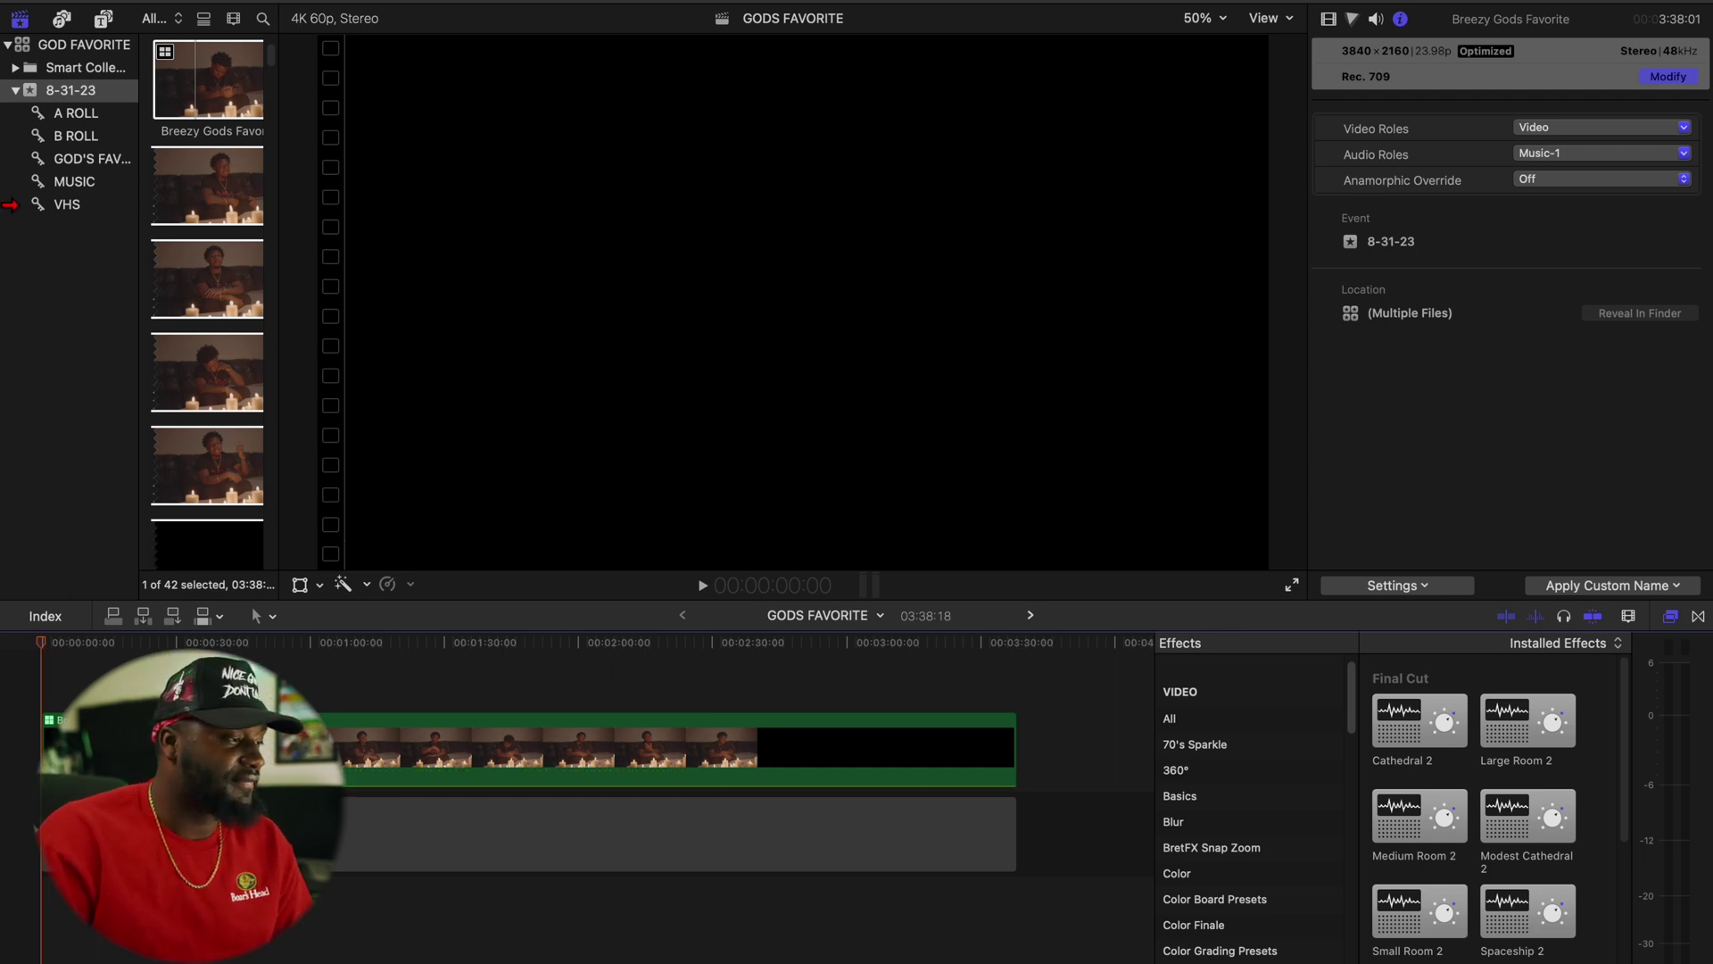
# Attach the song from the MUSIC collection beneath the multicam clip at the start of the GODS FAVORITE timeline.
pyautogui.click(74, 182)
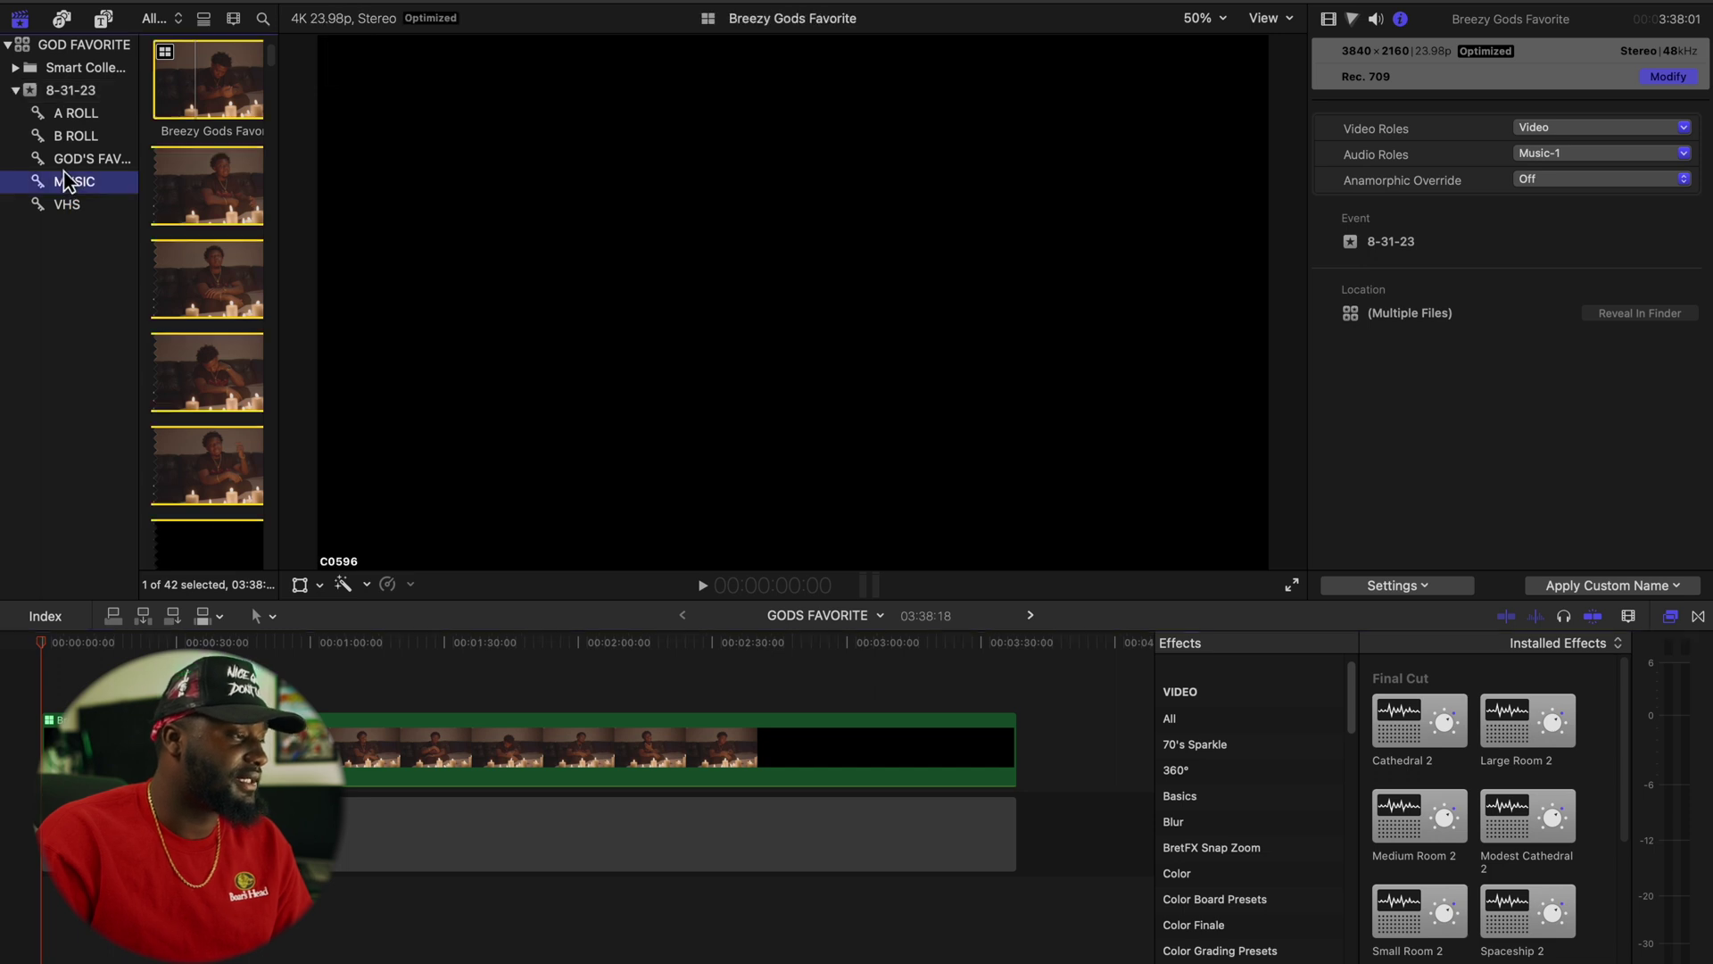
pyautogui.press('super+4')
pyautogui.moveTo(253, 125); pyautogui.dragTo(20, 896)
# Play the project from about 21 seconds and again from about 35 seconds to check the multicam performance against the attached song.
pyautogui.click(135, 932)
pyautogui.press('space')
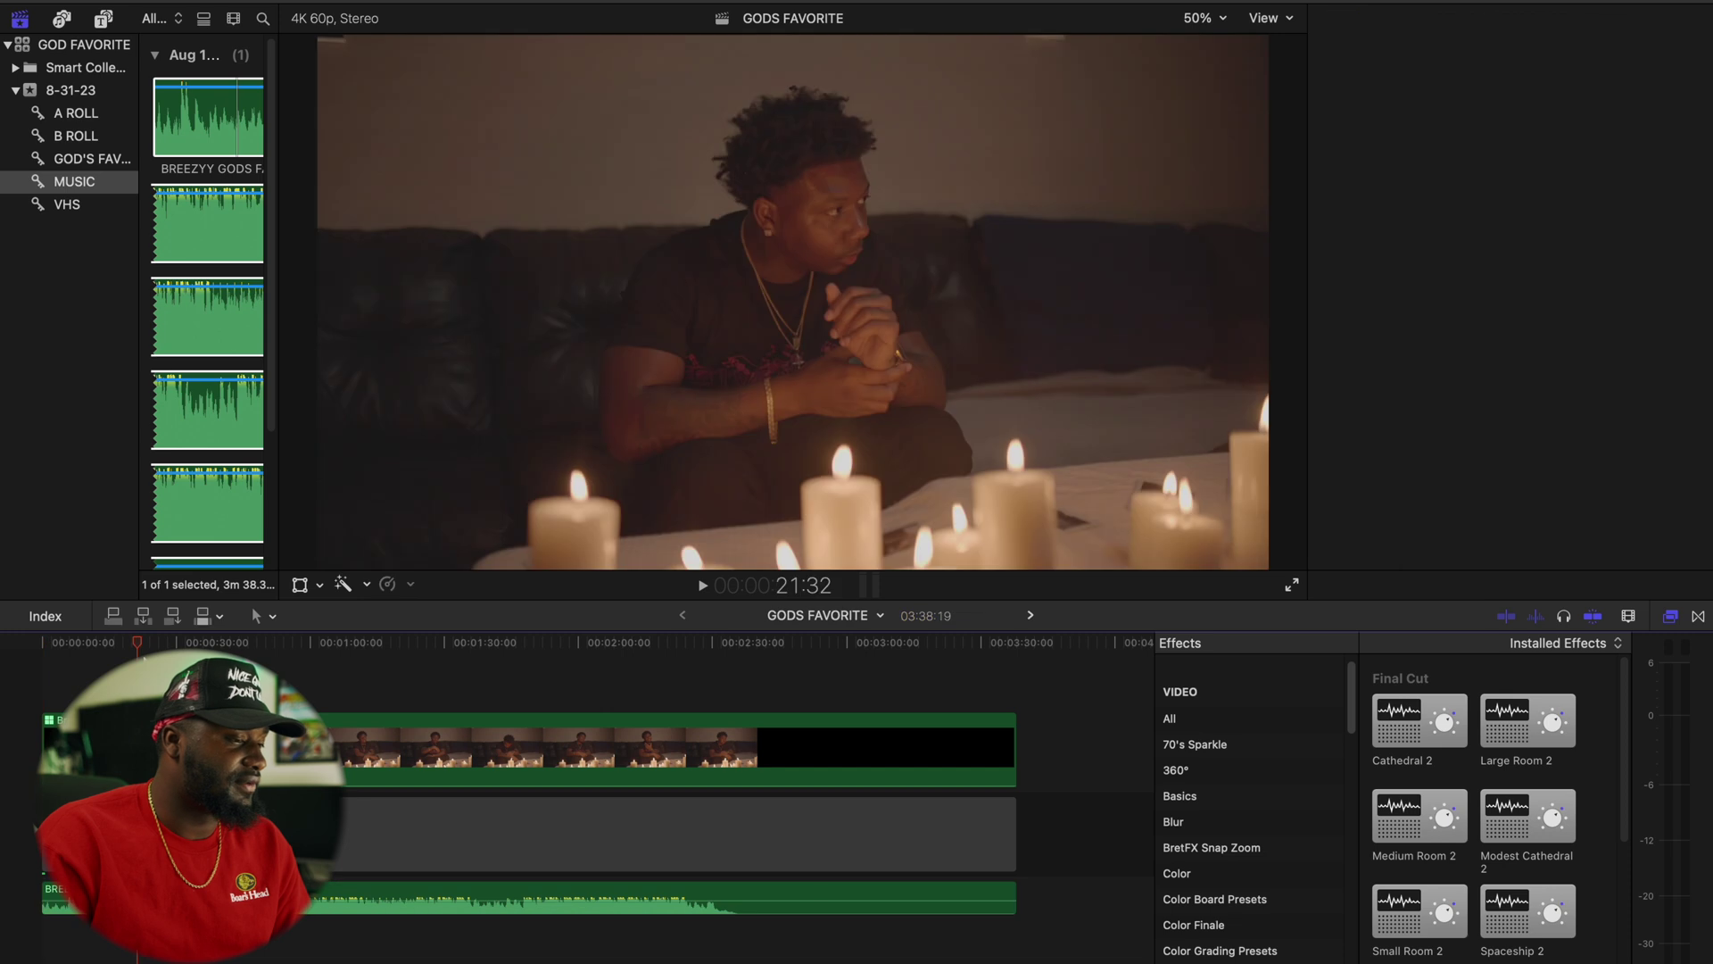
pyautogui.click(200, 644)
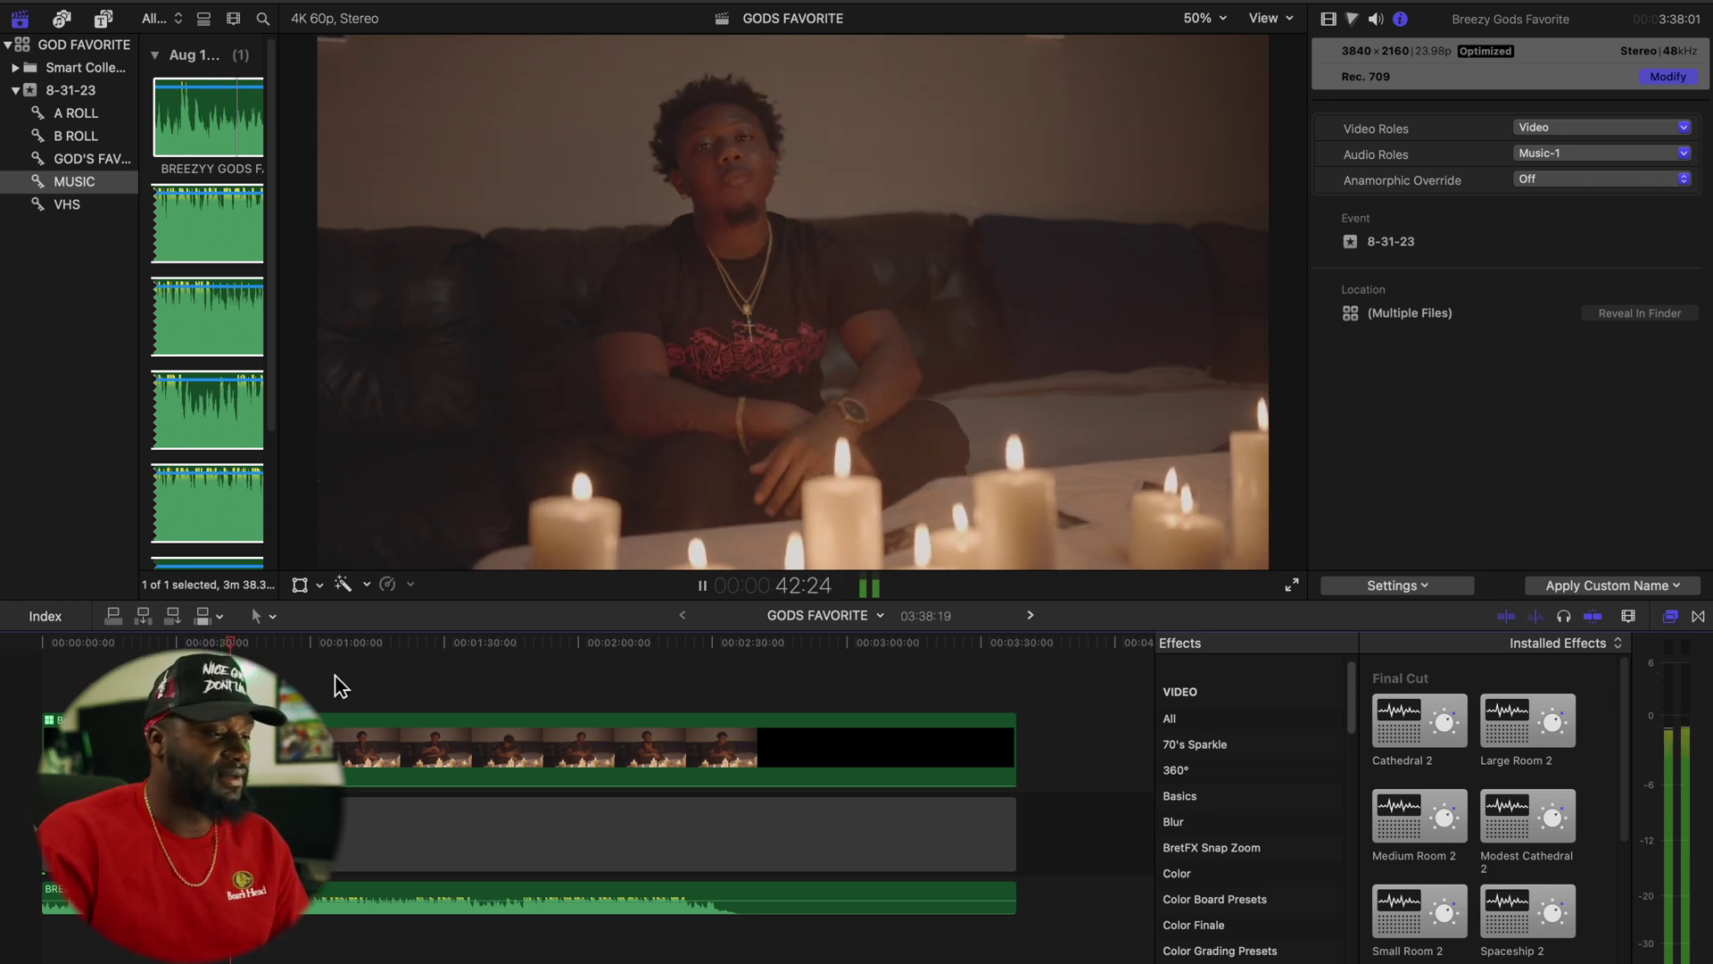
pyautogui.press('space')
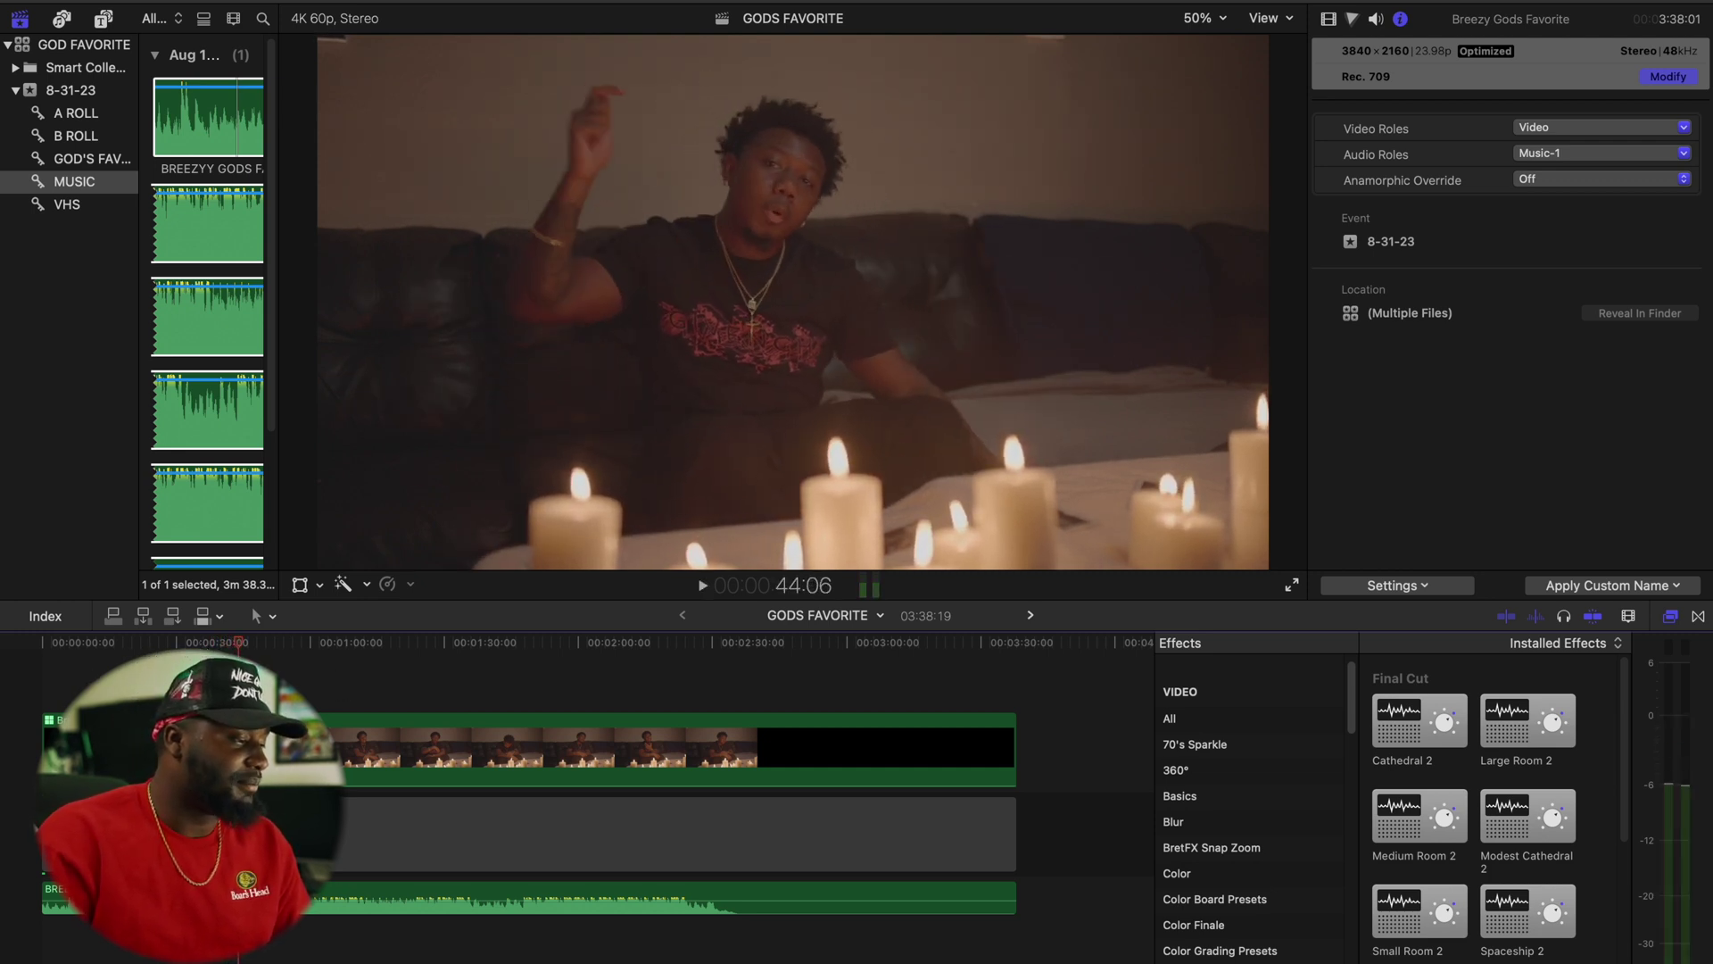
# Show the angle viewer with the playhead at about 35 seconds, widened and displaying 16 angles.
pyautogui.click(45, 644)
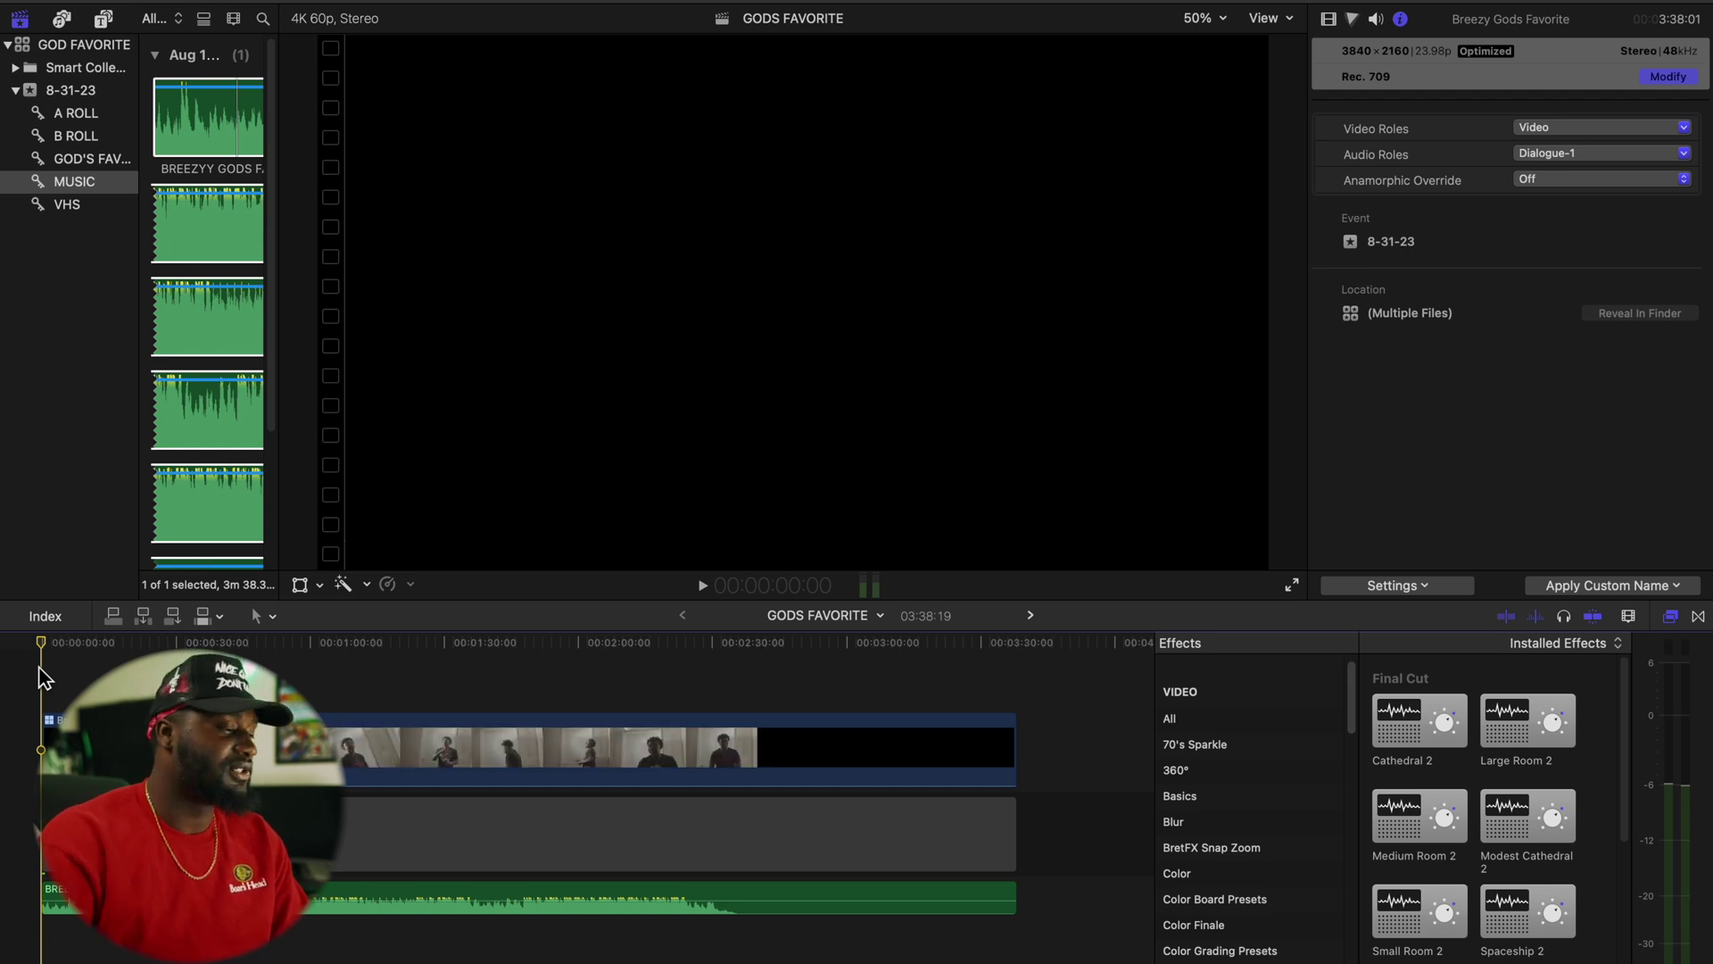
pyautogui.click(196, 642)
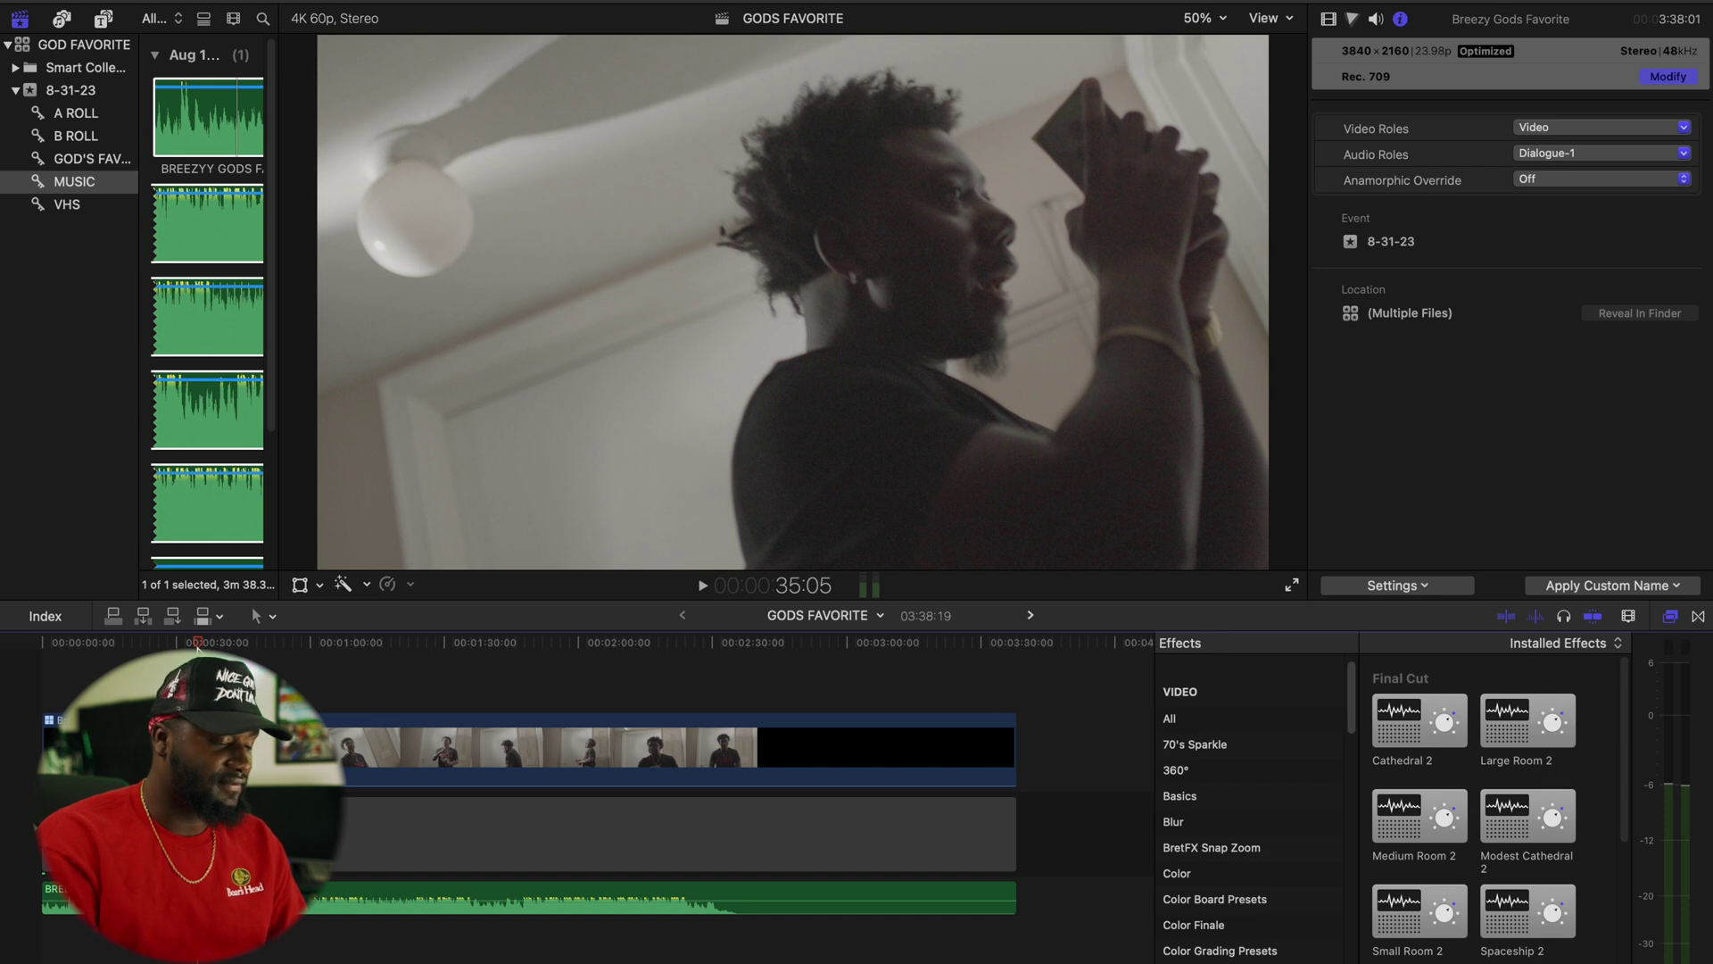
pyautogui.press('super+shift+7')
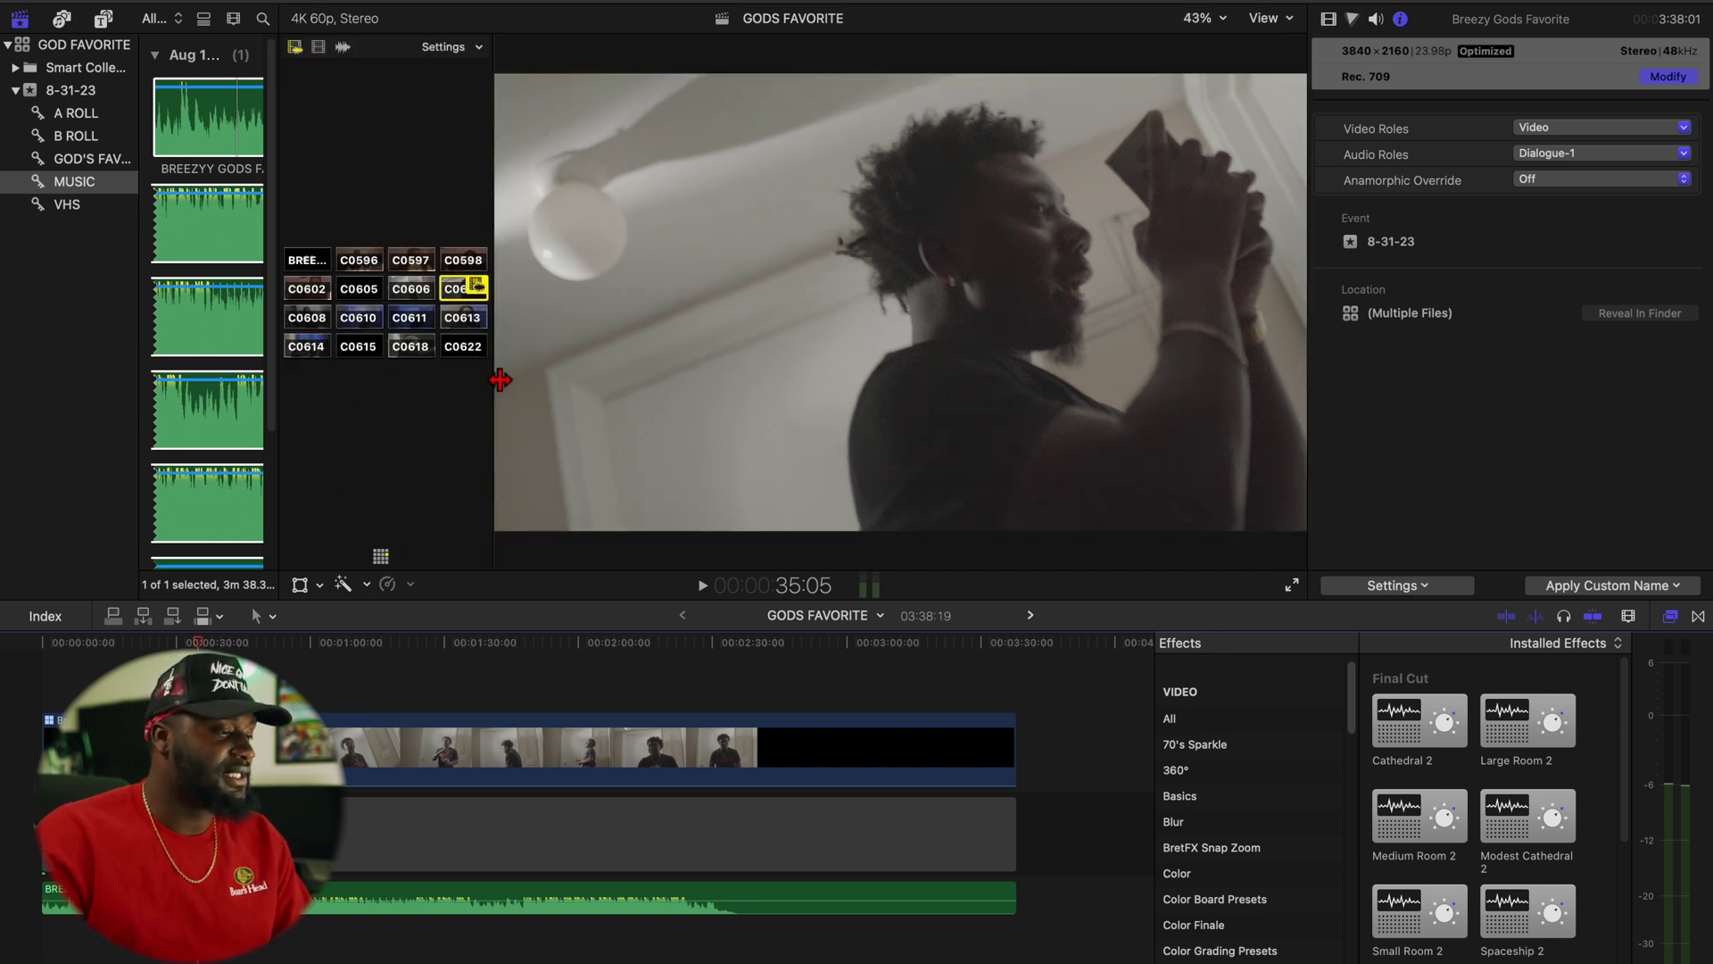
pyautogui.moveTo(500, 380); pyautogui.dragTo(604, 393)
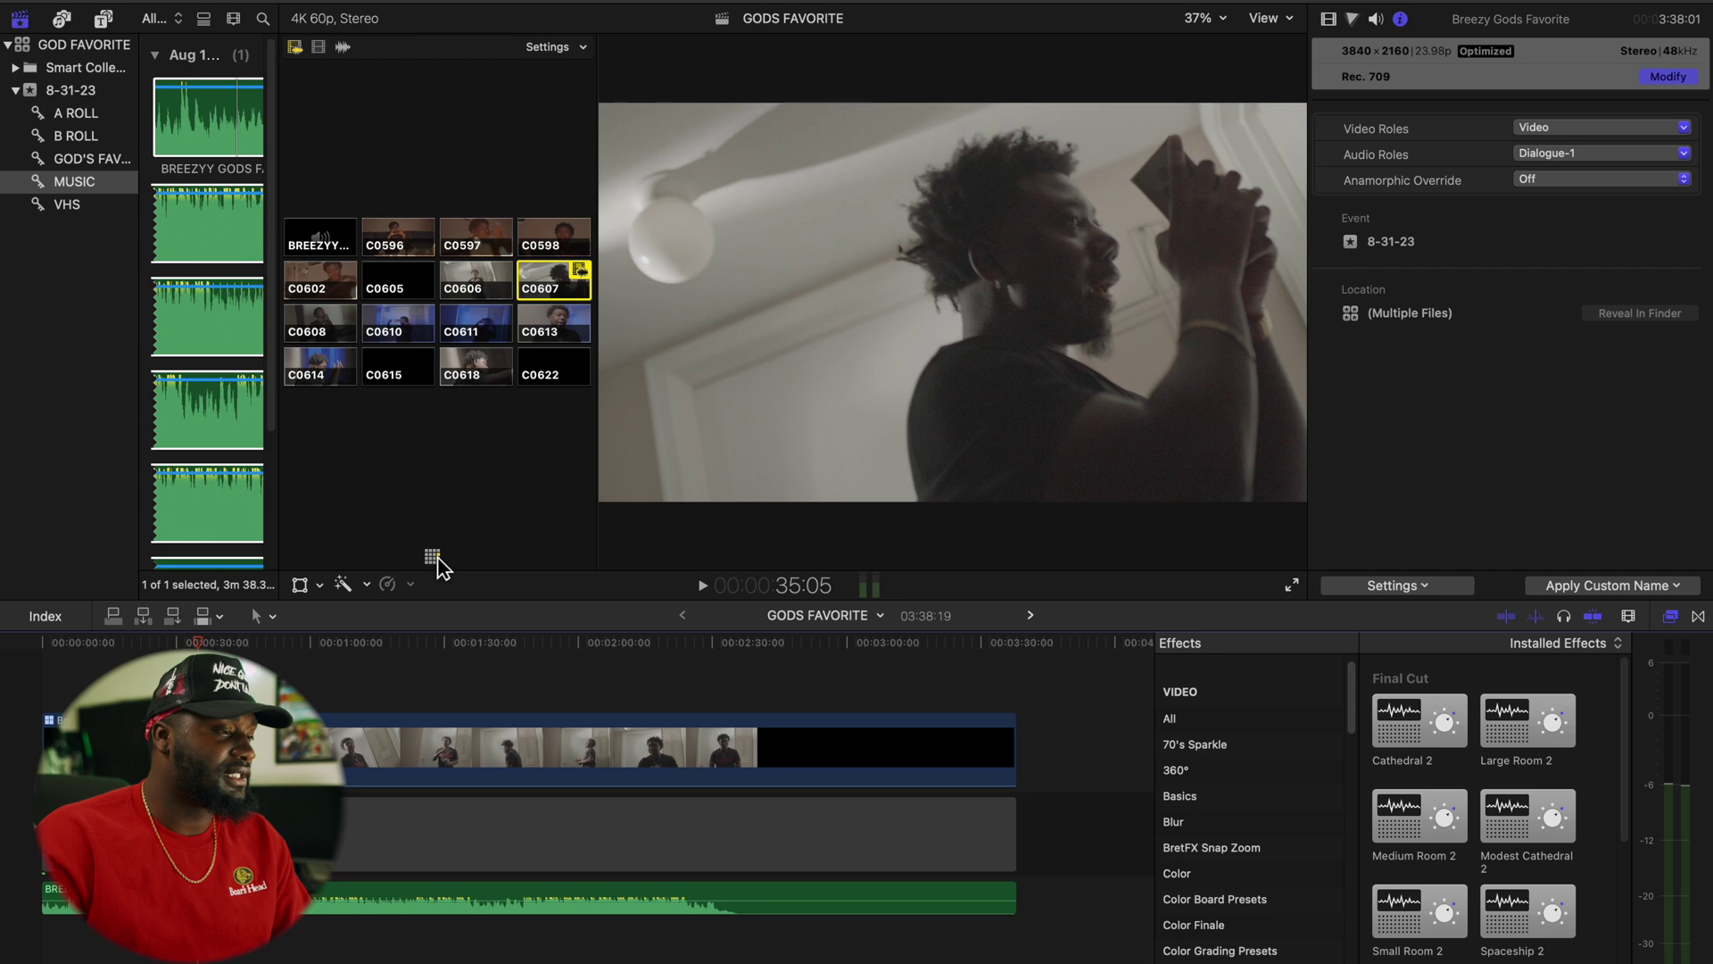
pyautogui.click(554, 52)
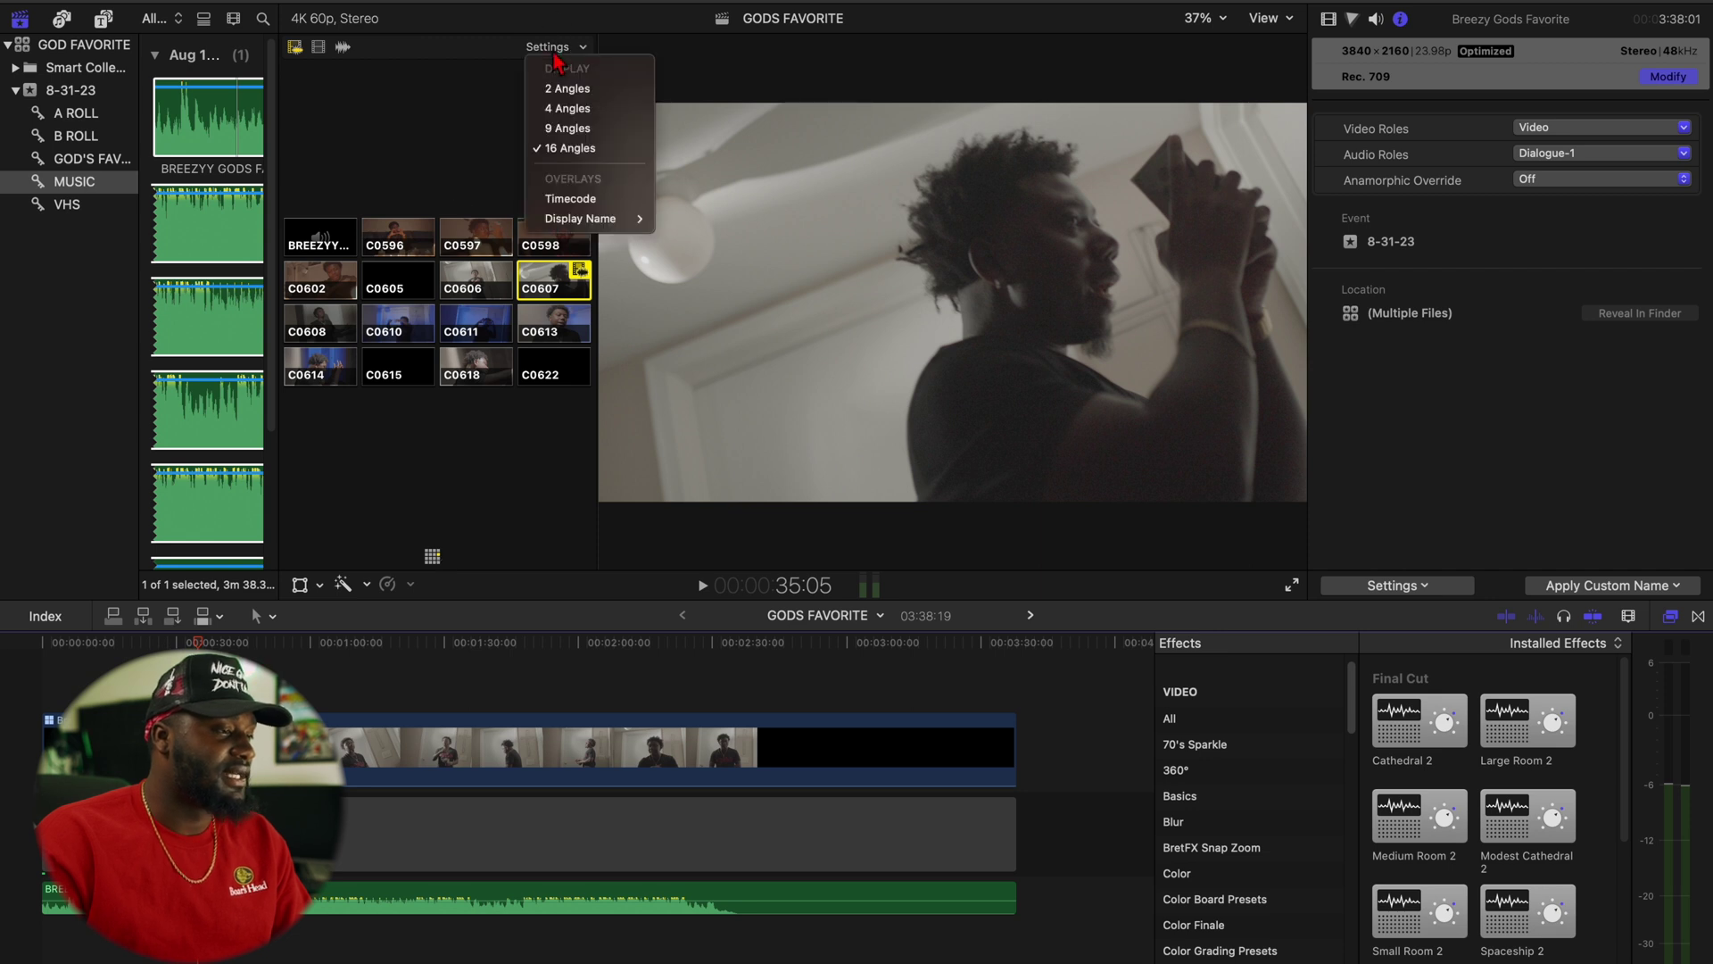
pyautogui.click(571, 150)
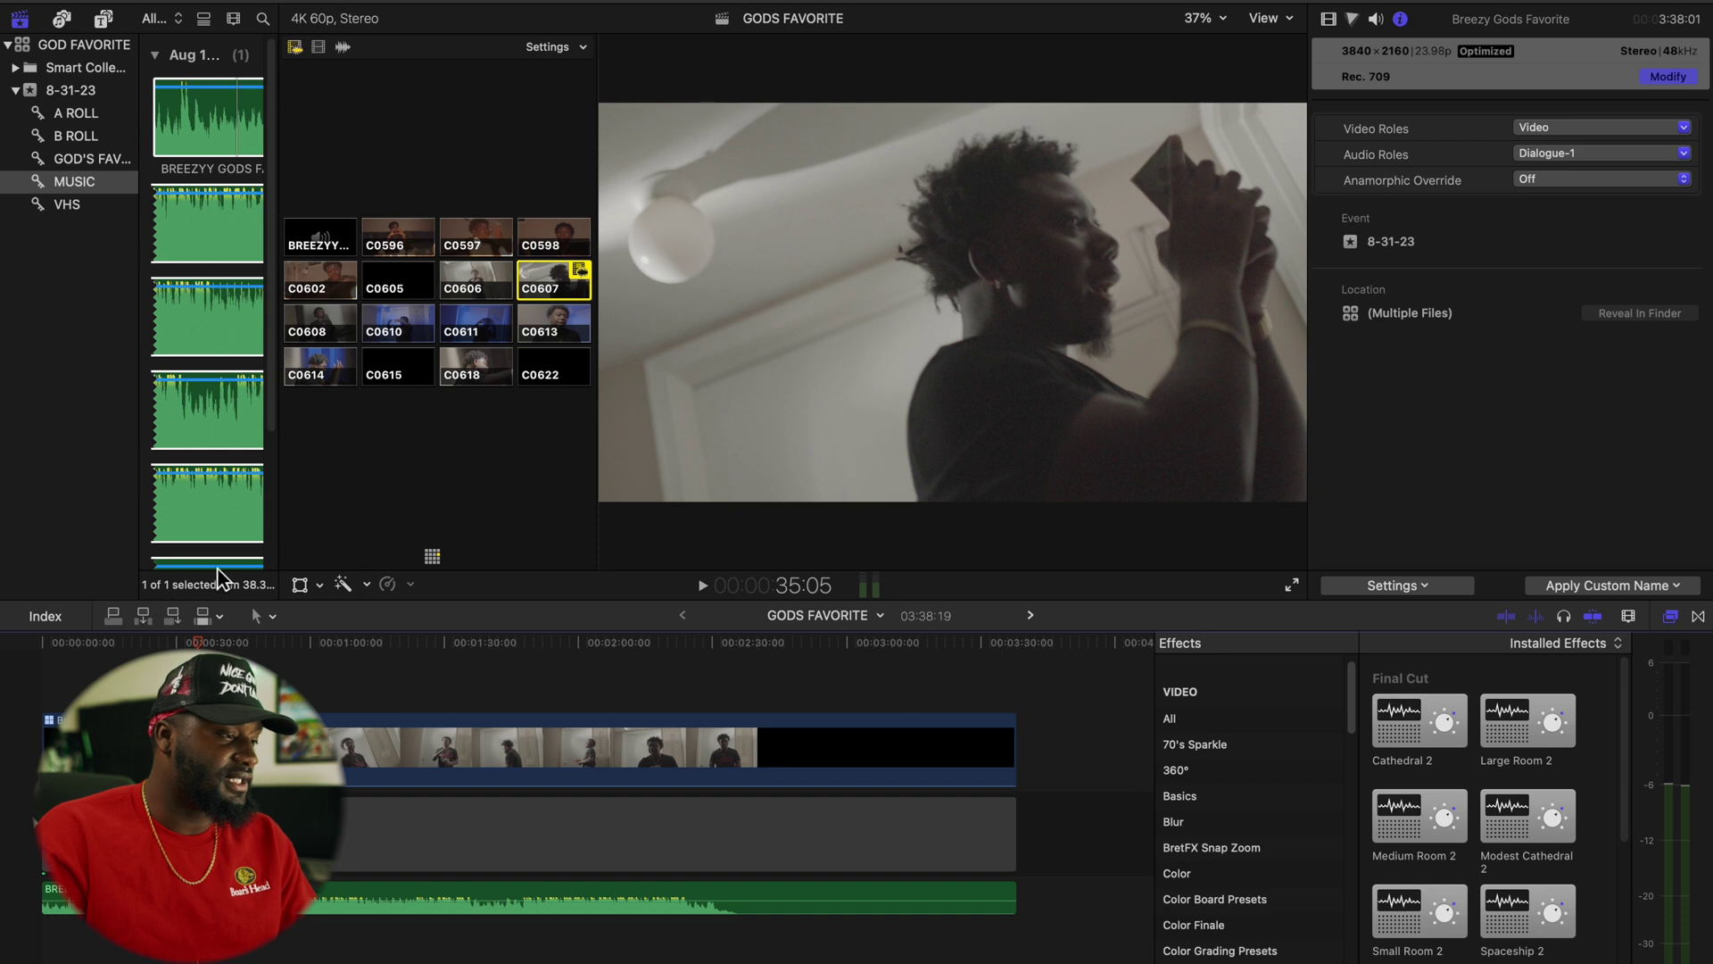
# Cut the multicam clip at about 35 seconds, switch it to angle C0598, and enlarge the angle viewer.
pyautogui.click(487, 241)
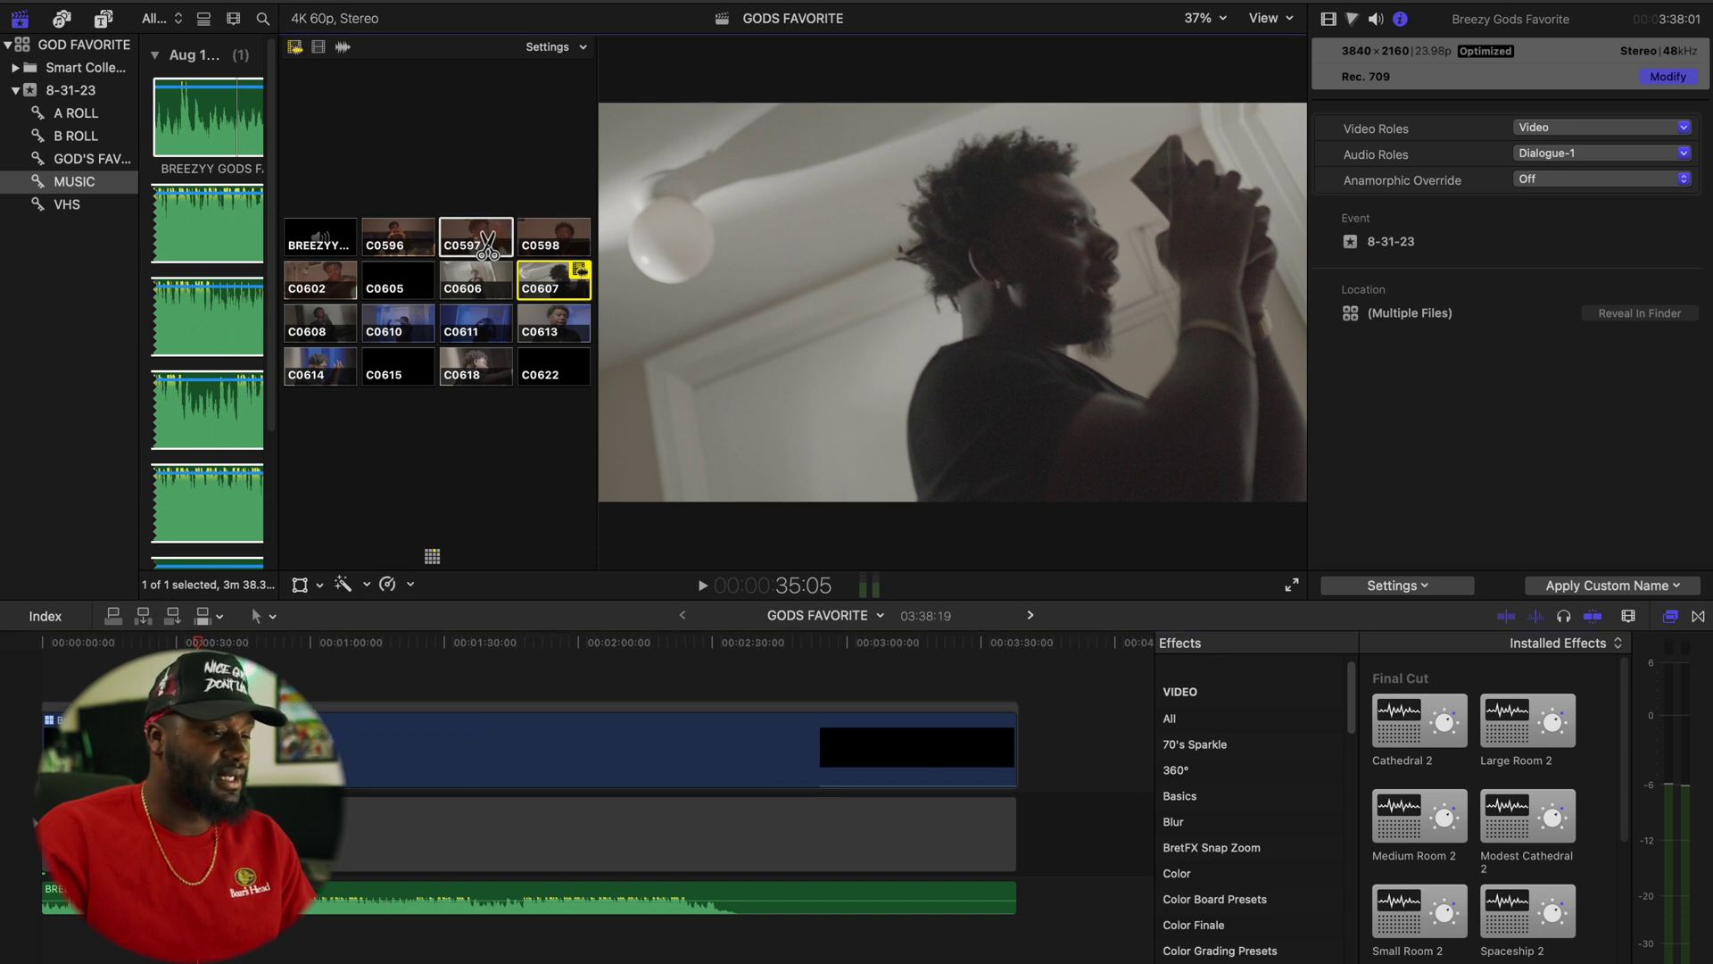
pyautogui.click(559, 245)
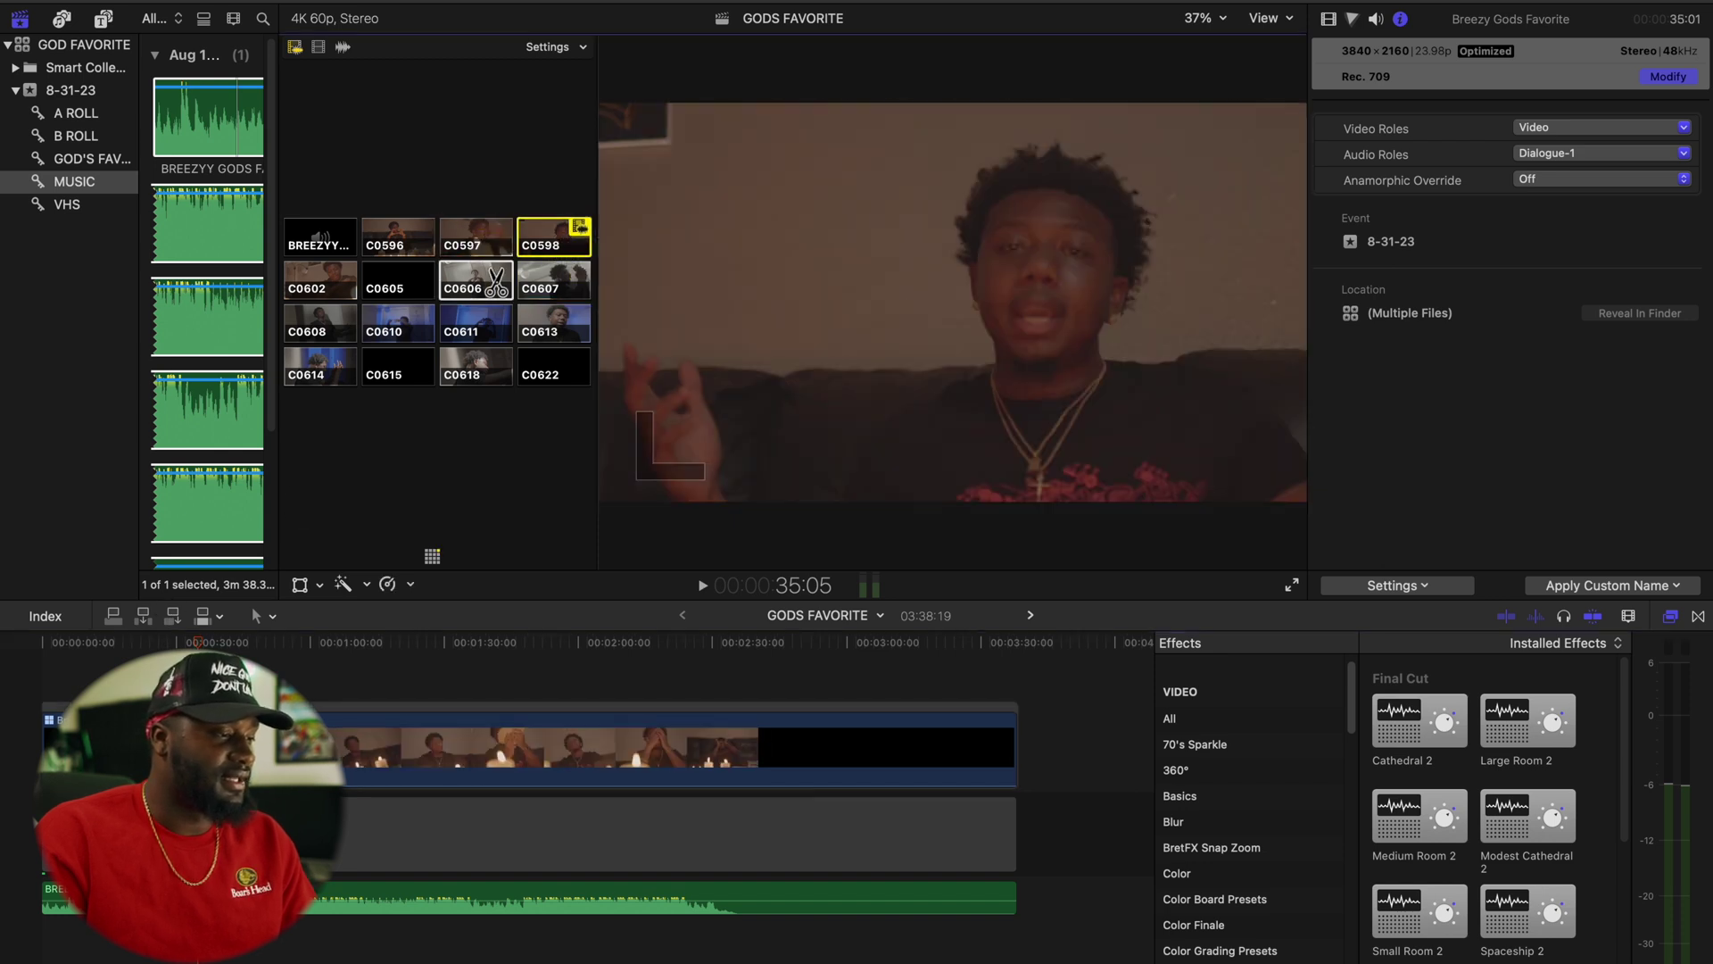
pyautogui.moveTo(602, 460); pyautogui.dragTo(864, 472)
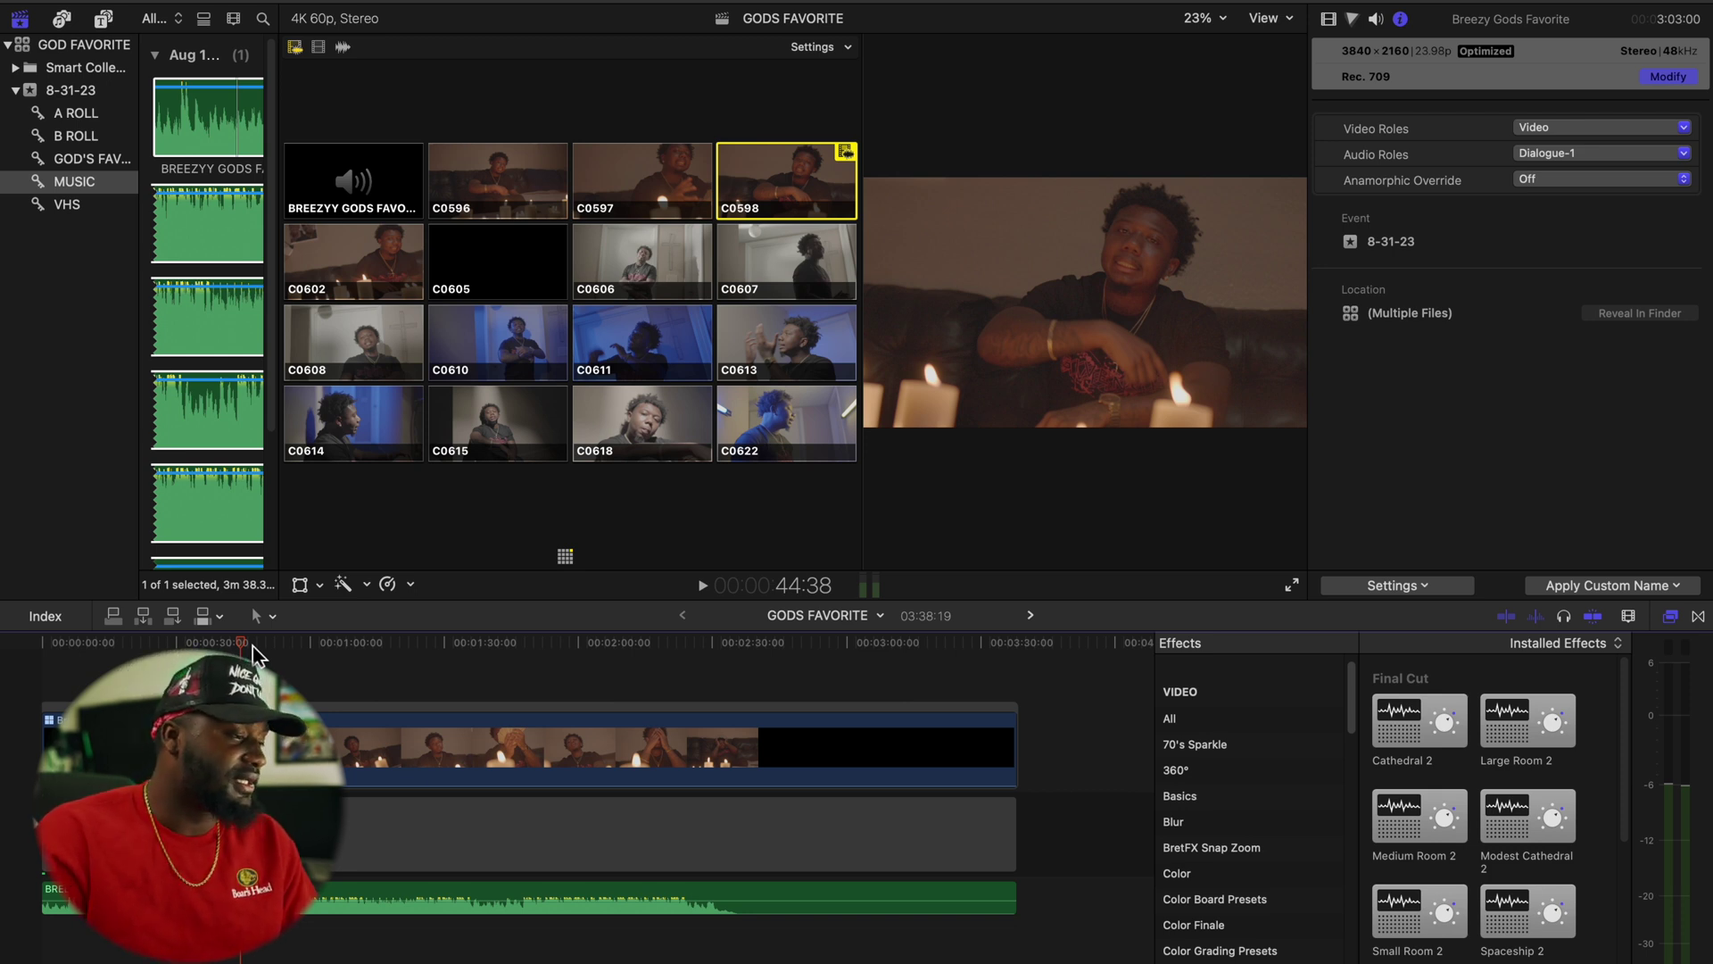
# Play the project from about 35 seconds while cutting live between angles, including C0608 and C0596, and stop at about 48 seconds.
pyautogui.moveTo(249, 650); pyautogui.dragTo(197, 644)
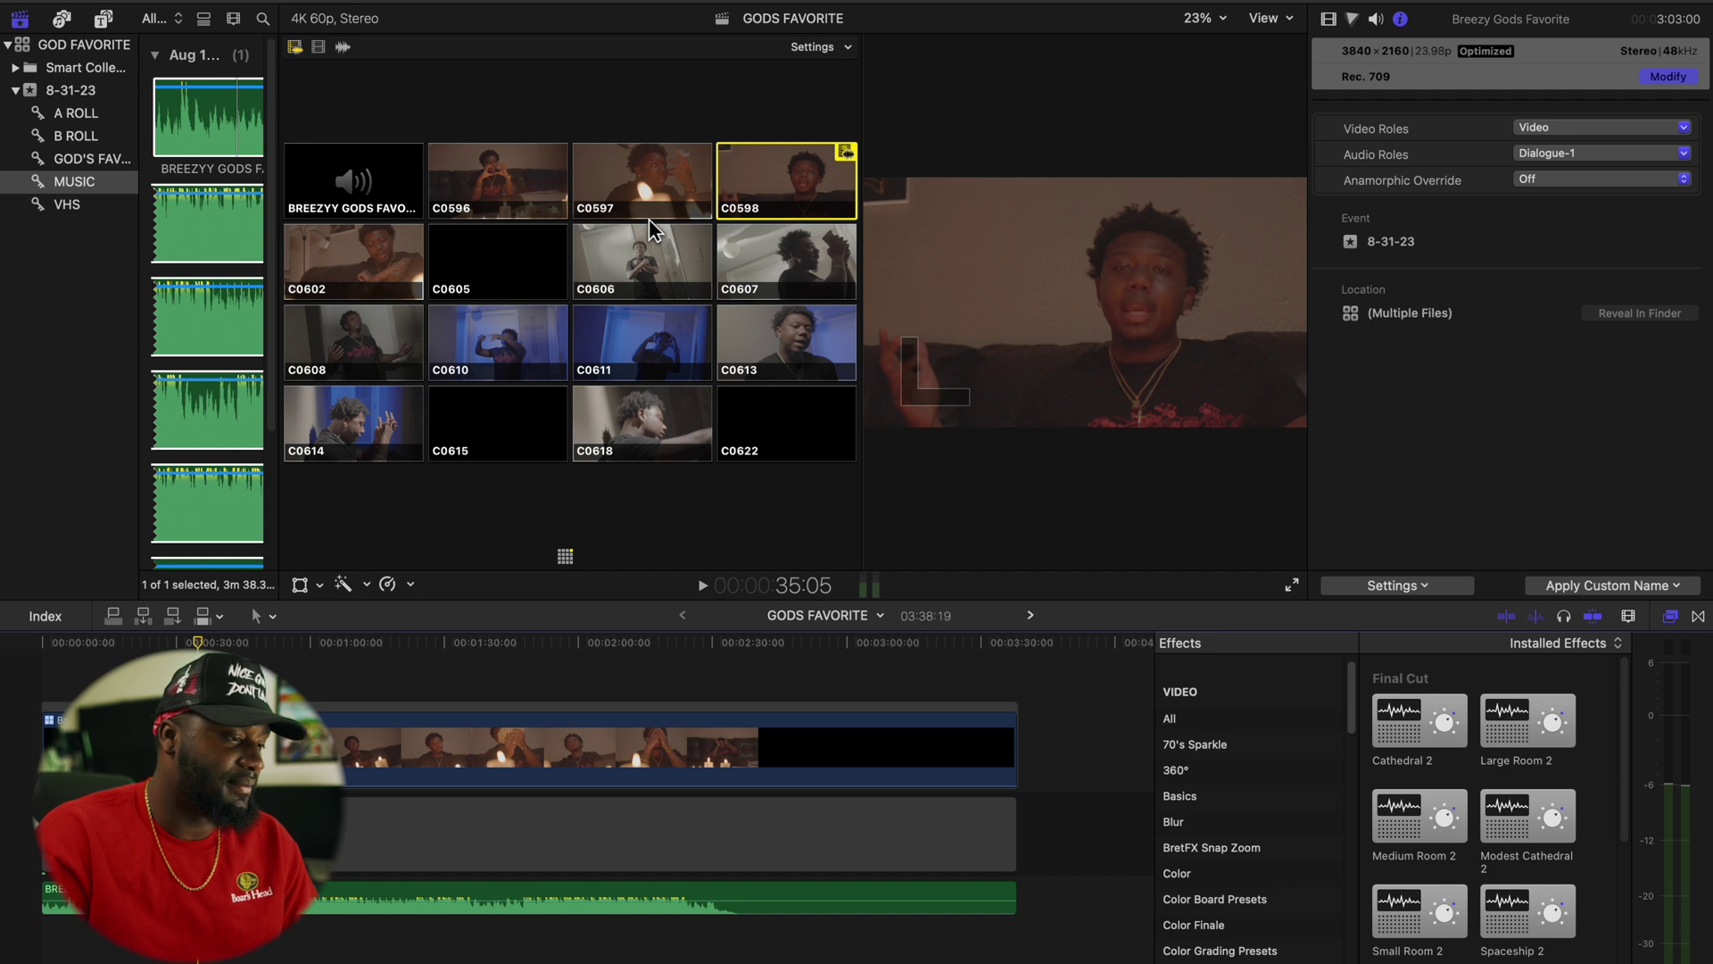
pyautogui.press('b')
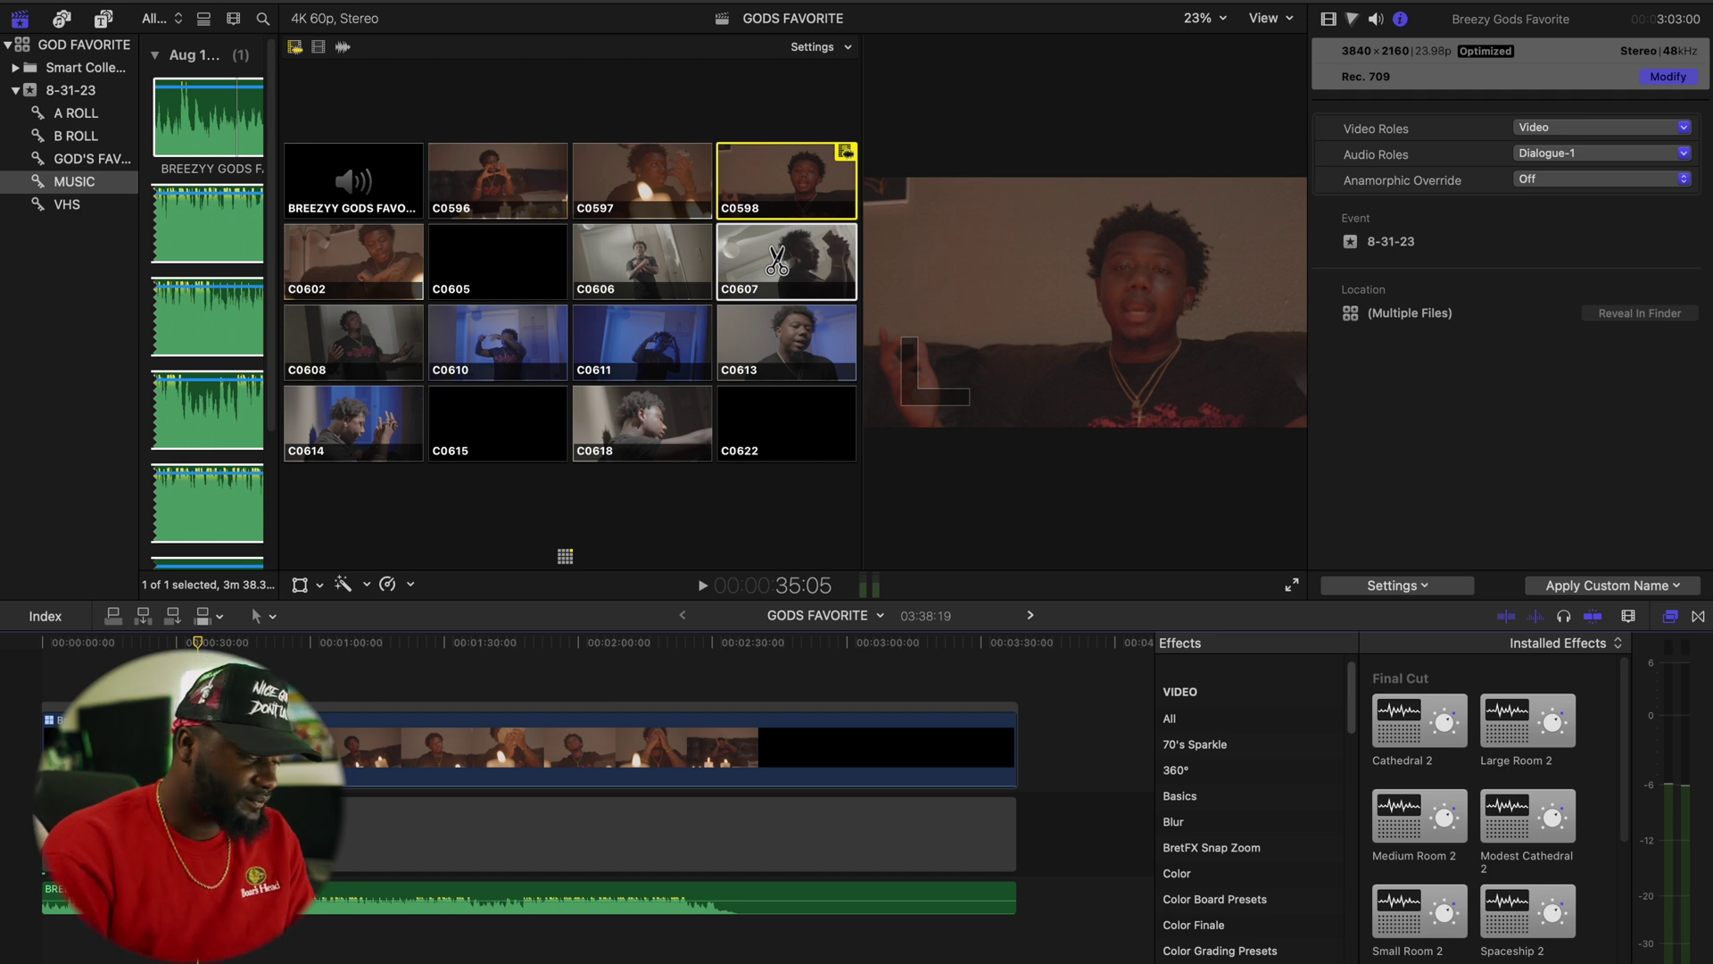
pyautogui.press('space')
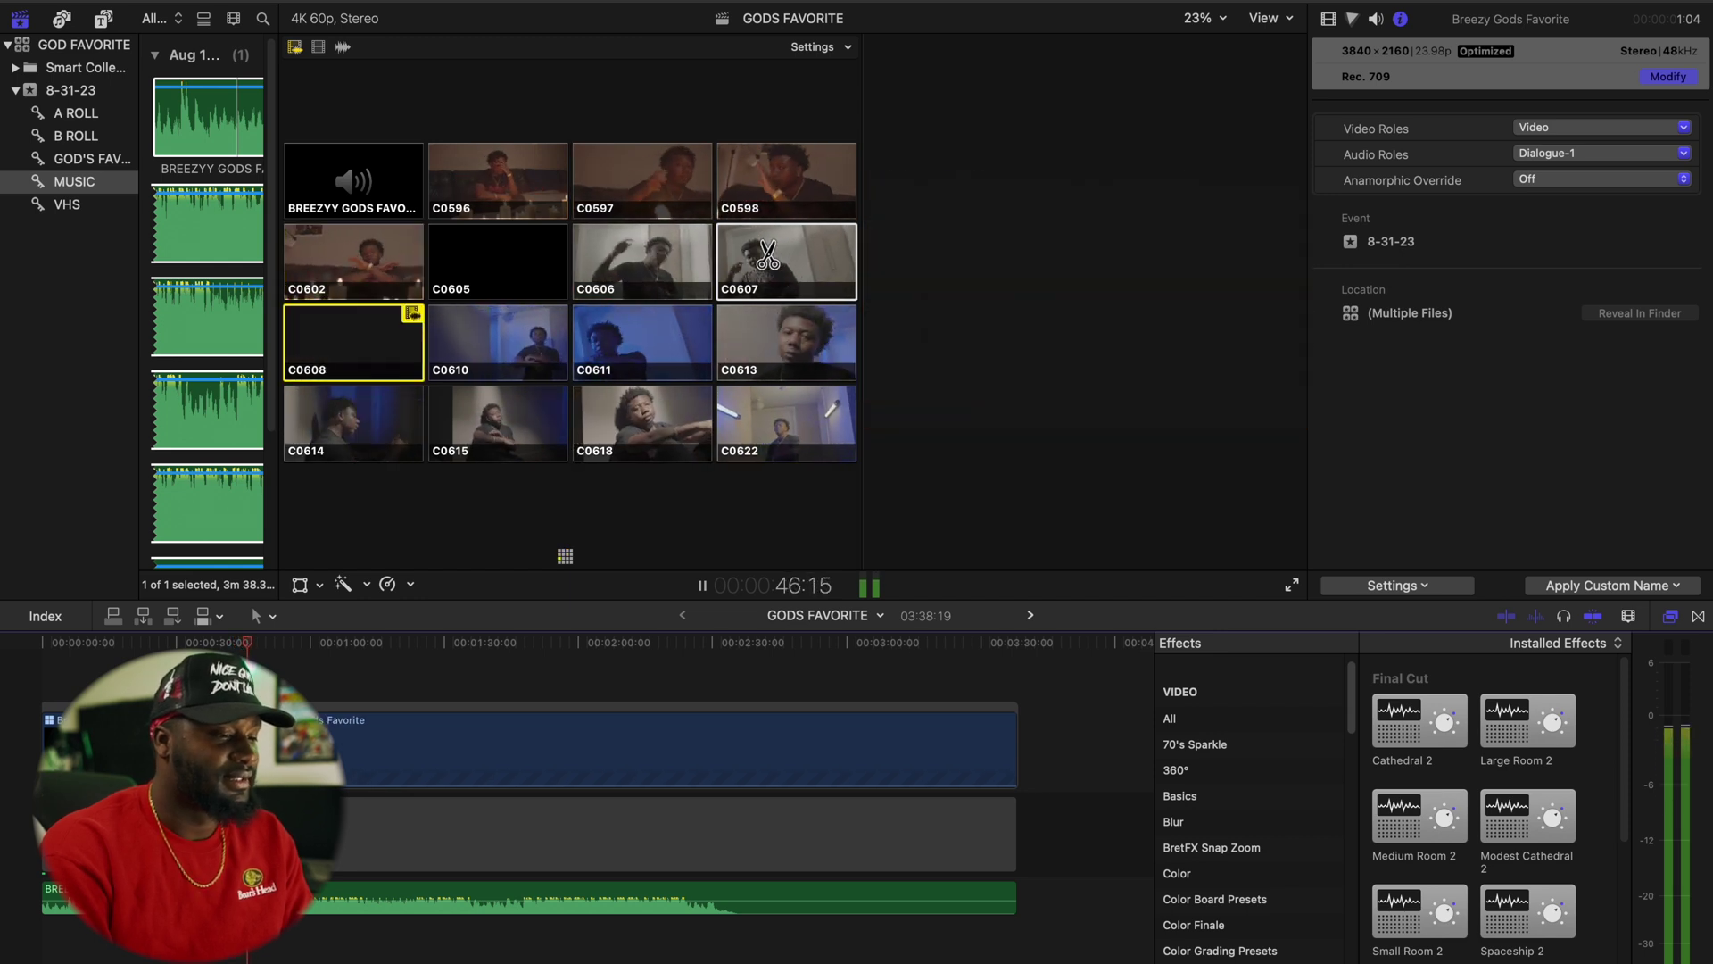
pyautogui.press('space')
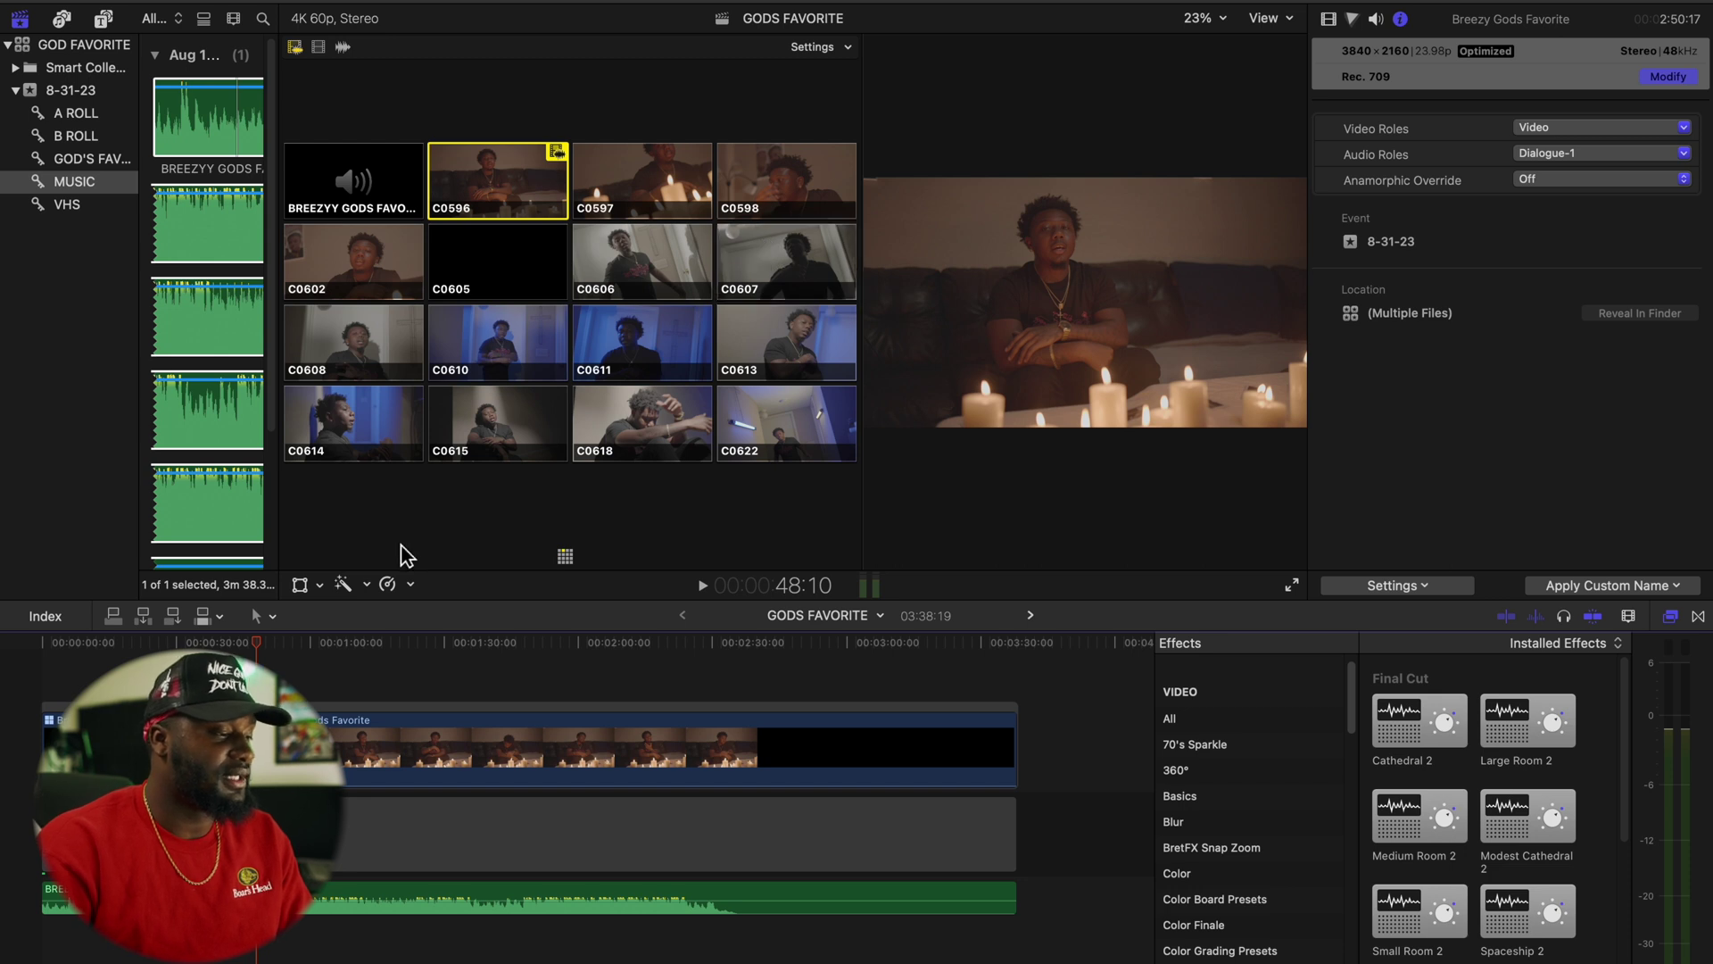
# Resume playback from about 46 seconds and cut live to angles C0607, C0602, C0596, C0607 and C0597 in turn.
pyautogui.press('super+equal')
pyautogui.click(208, 640)
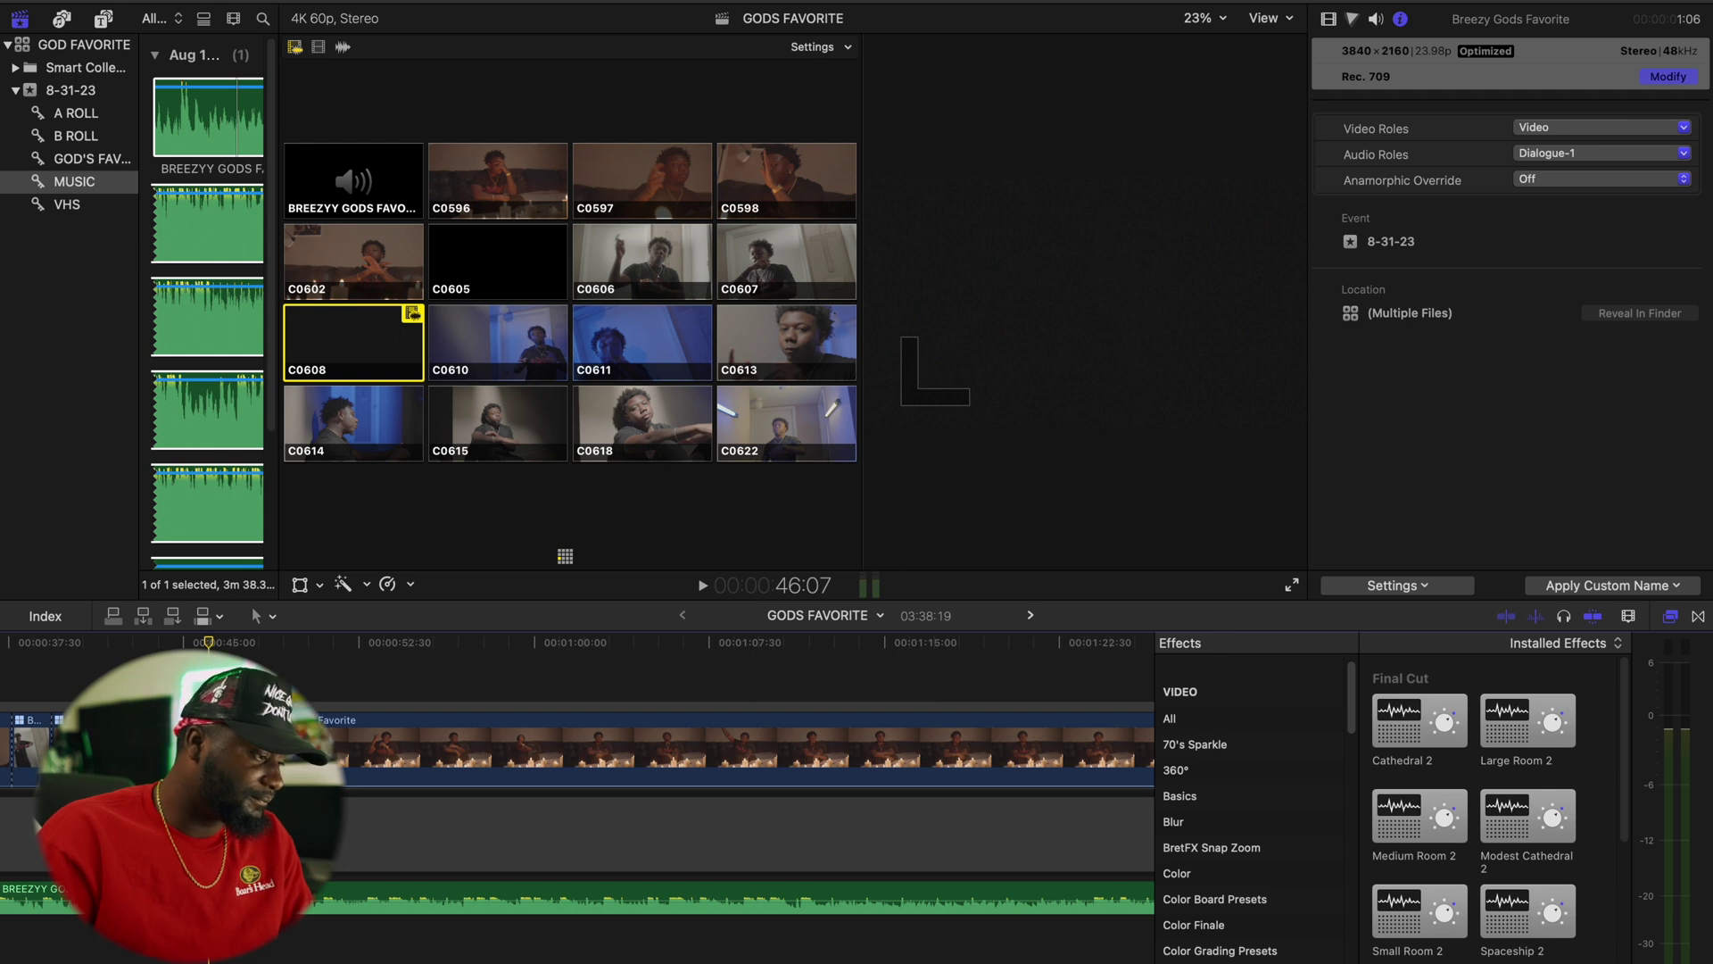
pyautogui.press('space')
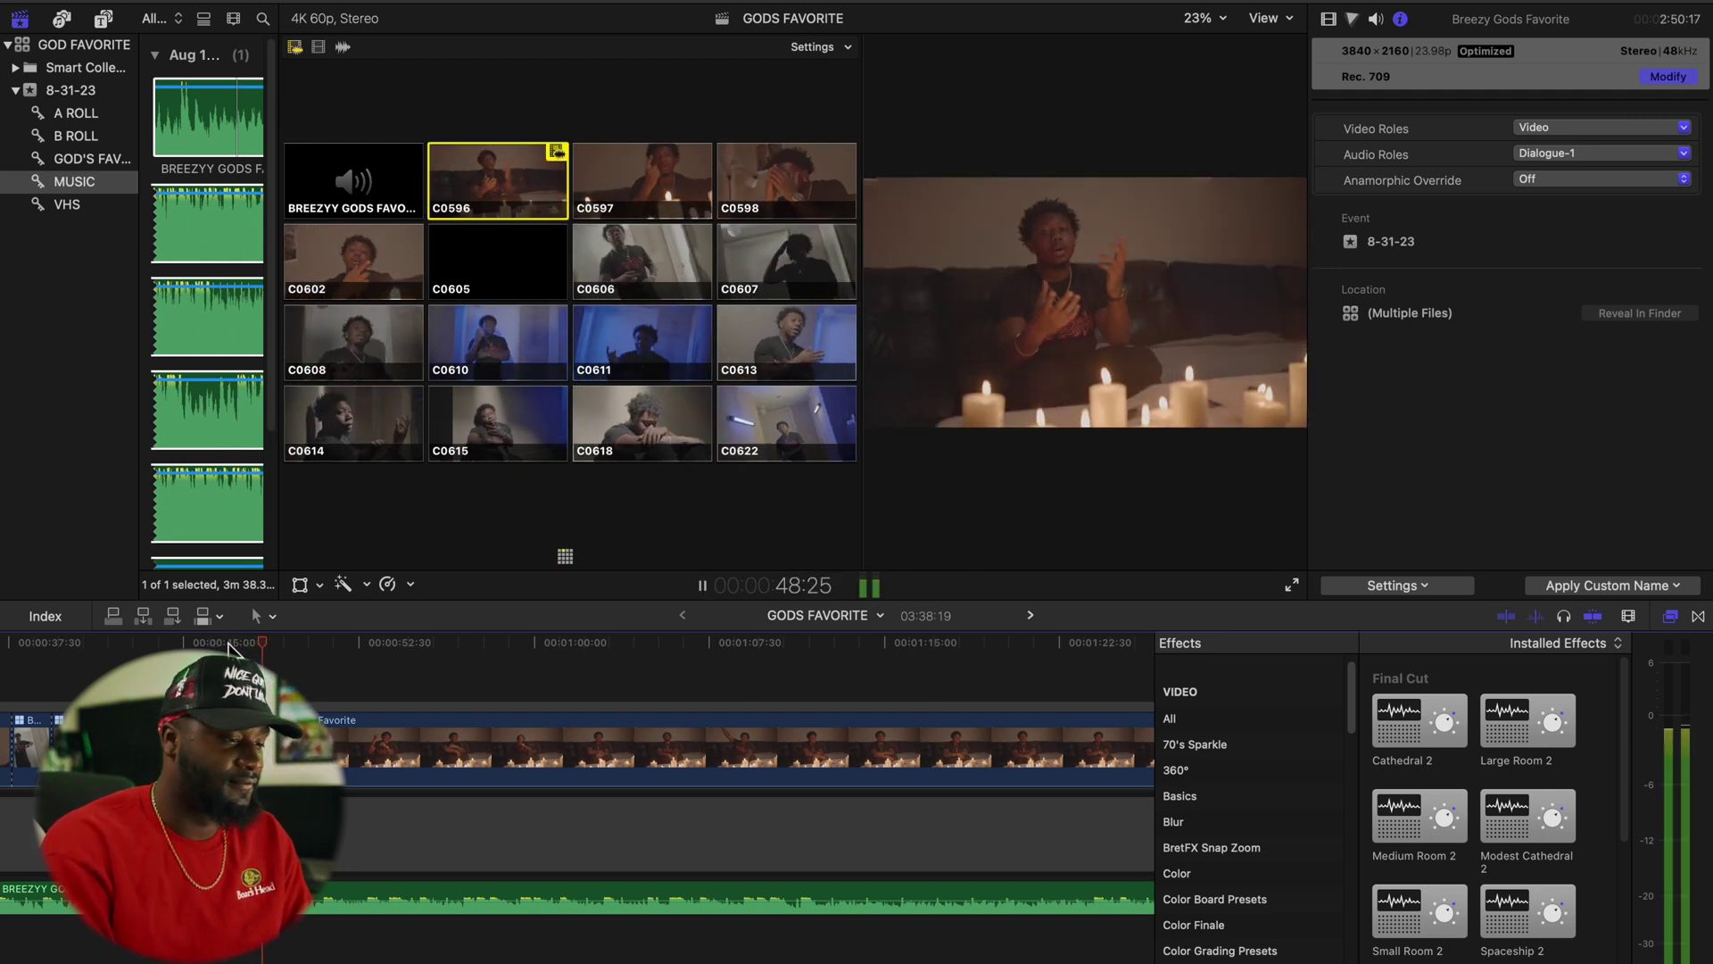
pyautogui.press('8')
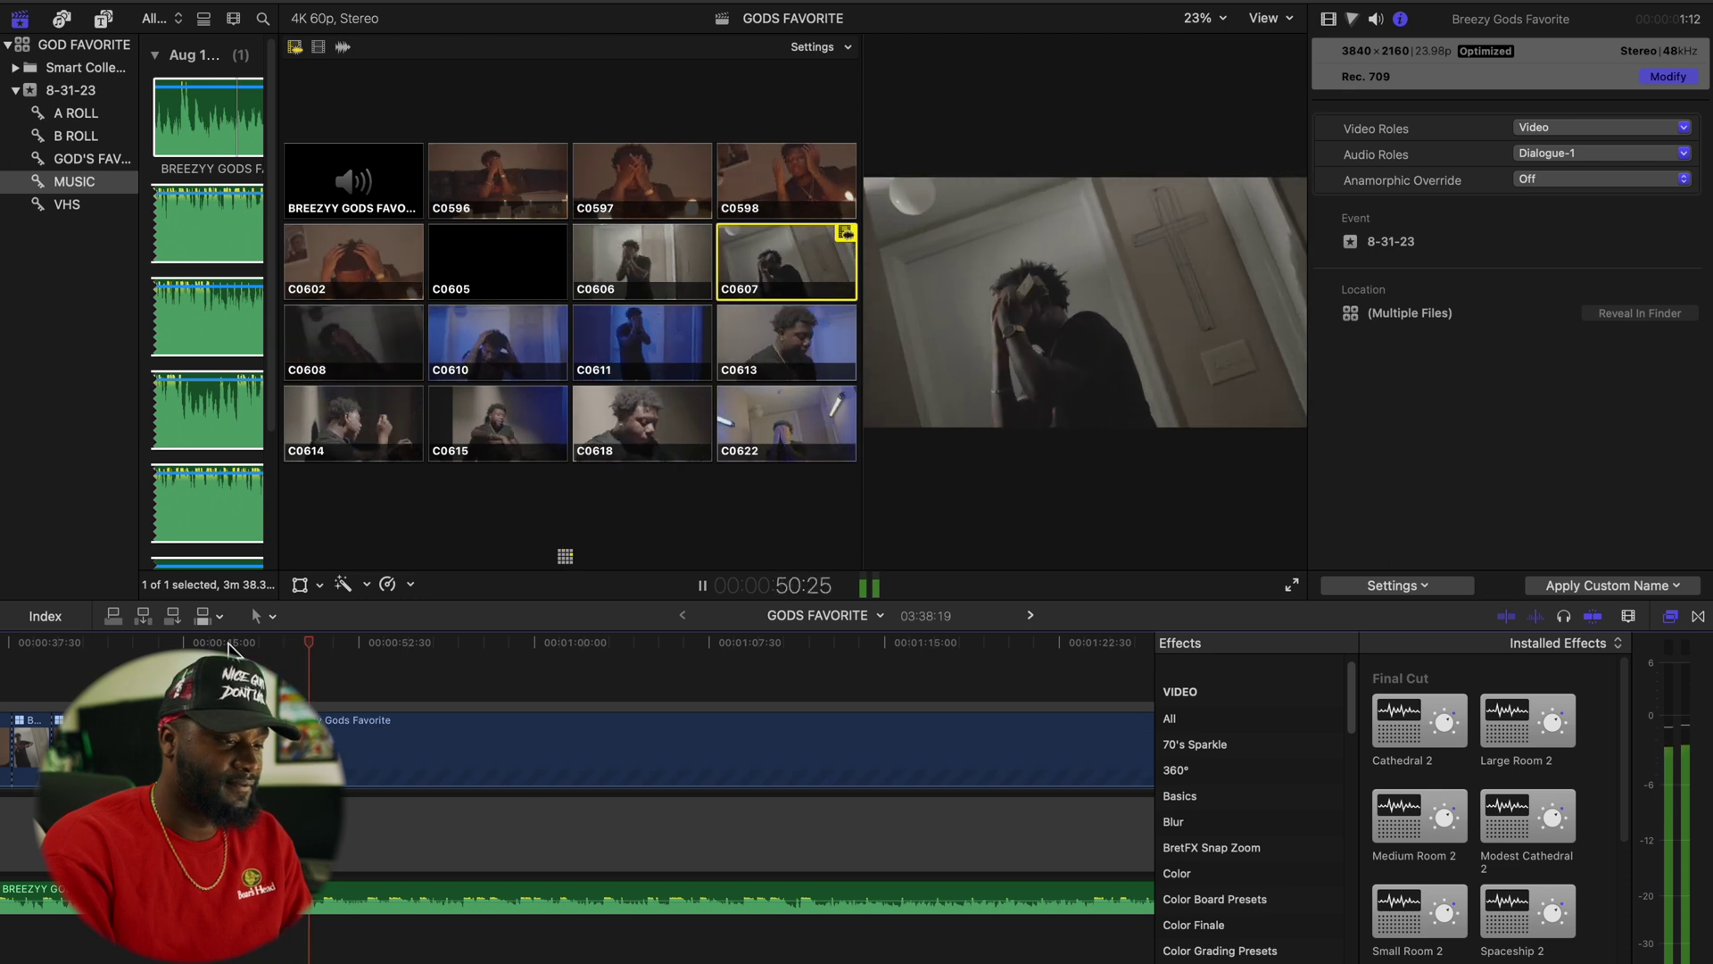
pyautogui.press('5')
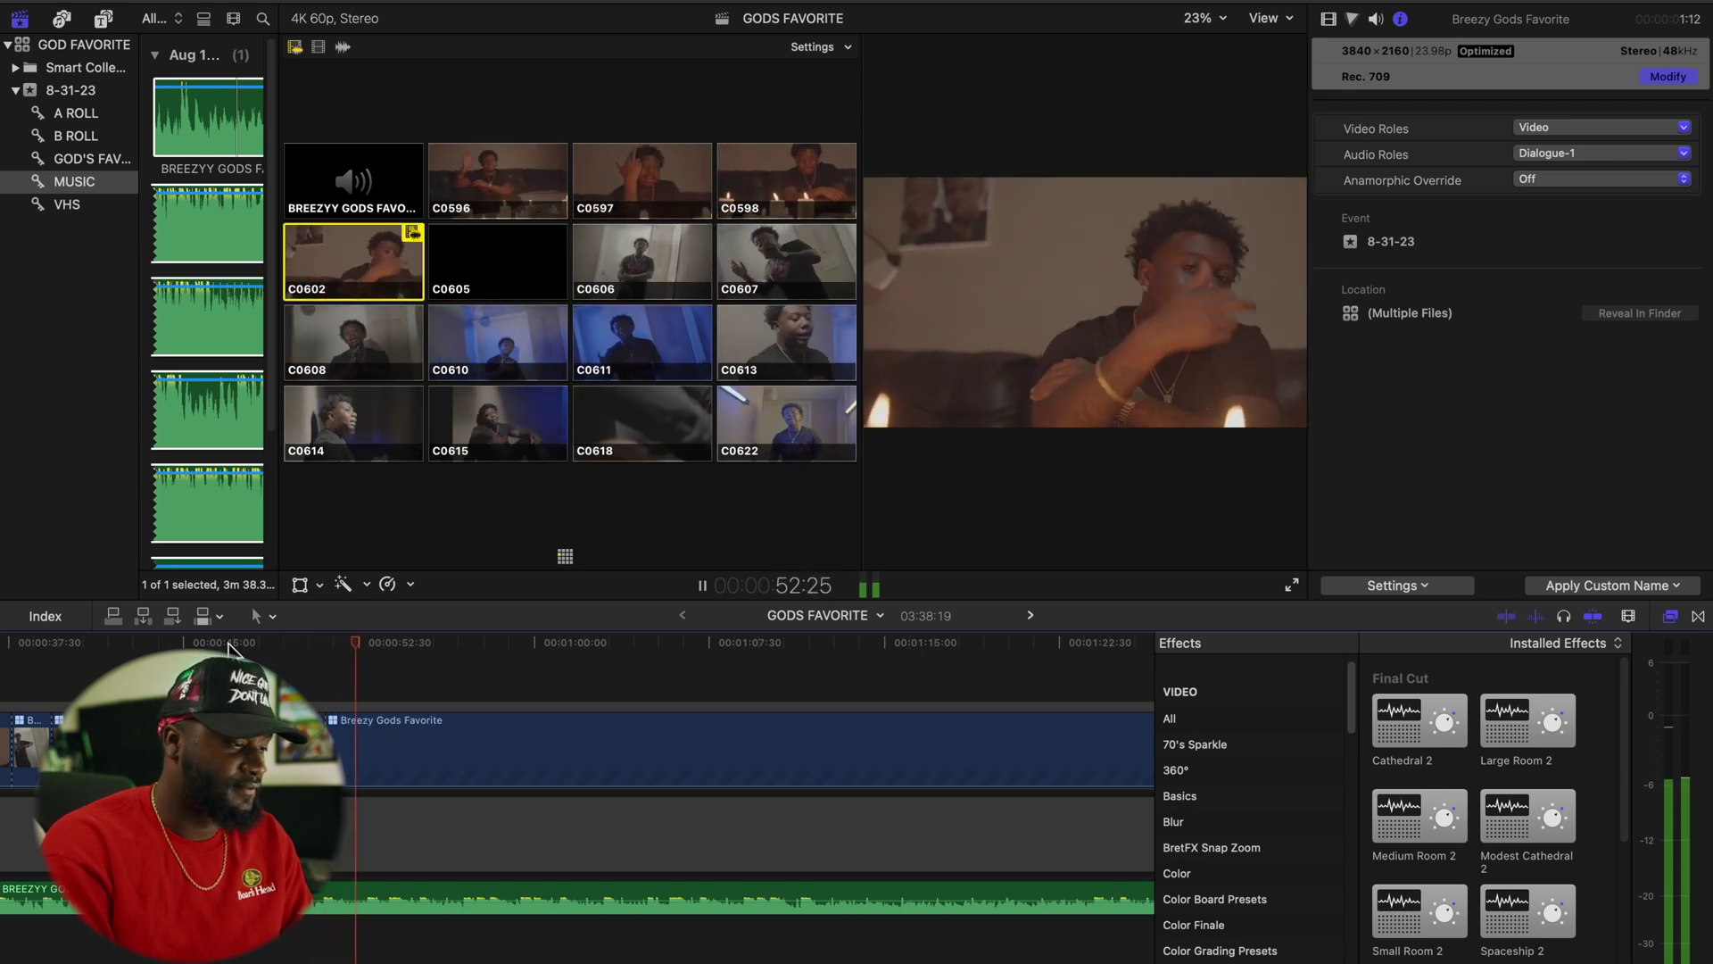
pyautogui.press('2')
pyautogui.press('8')
pyautogui.press('3')
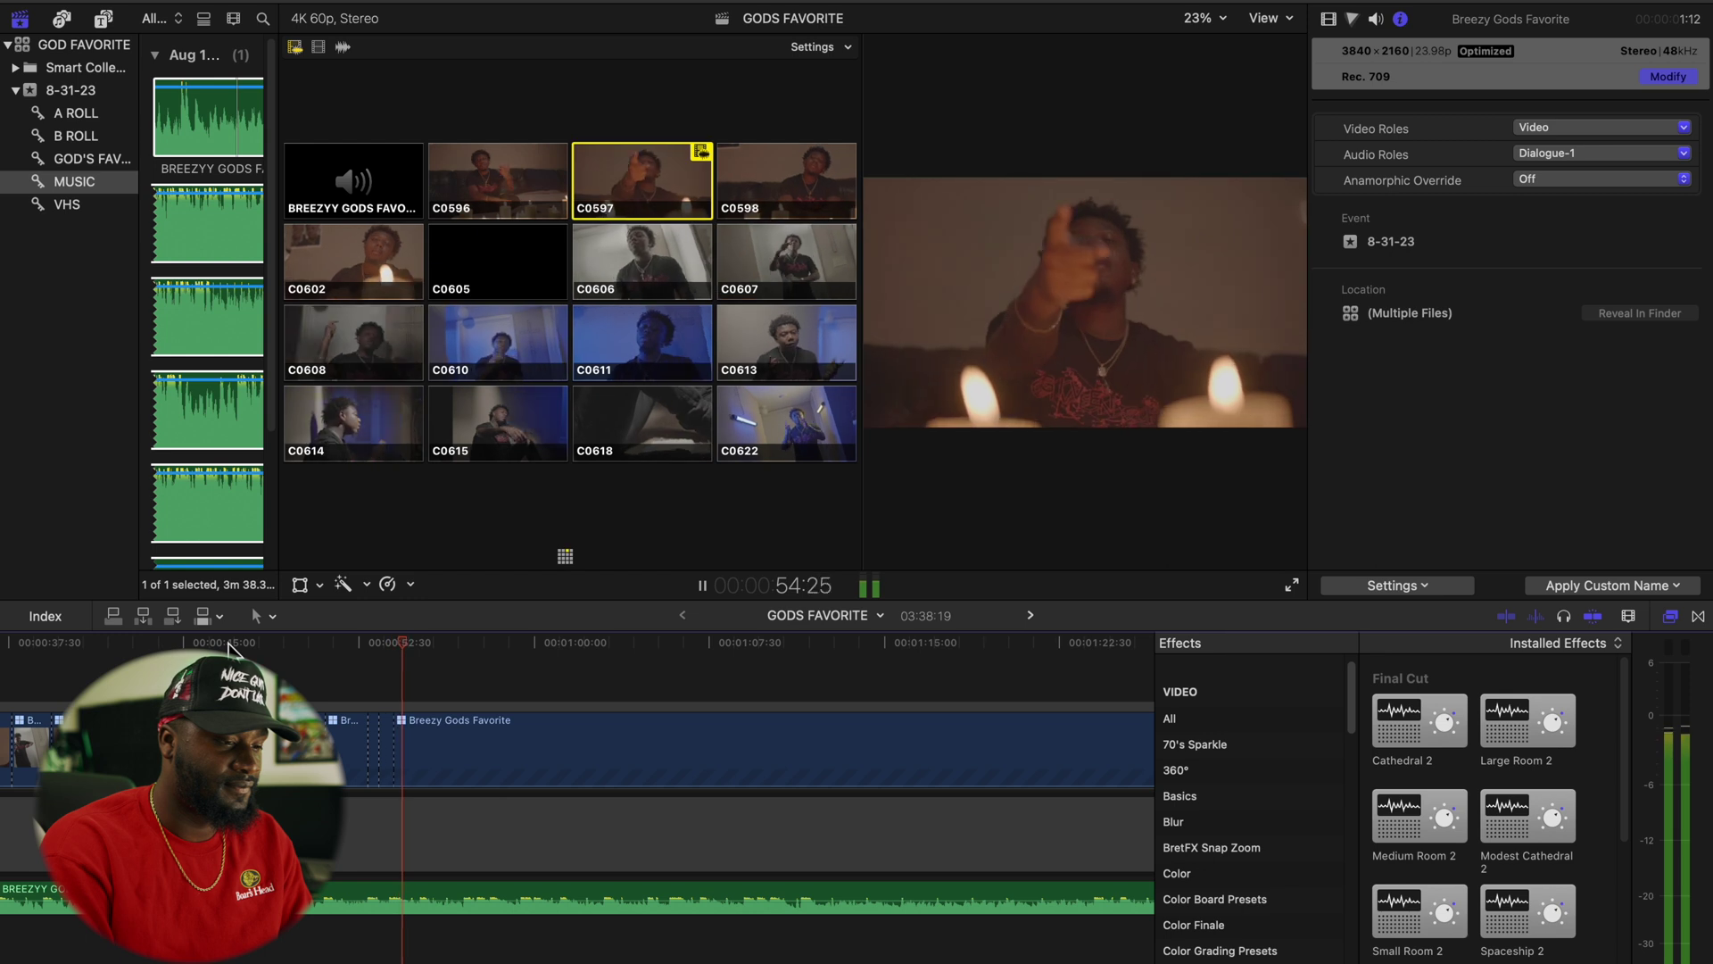
# Continue cutting live to angles C0598, C0607, C0596 and C0608, stopping playback just after the one-minute mark.
pyautogui.press('4')
pyautogui.press('8')
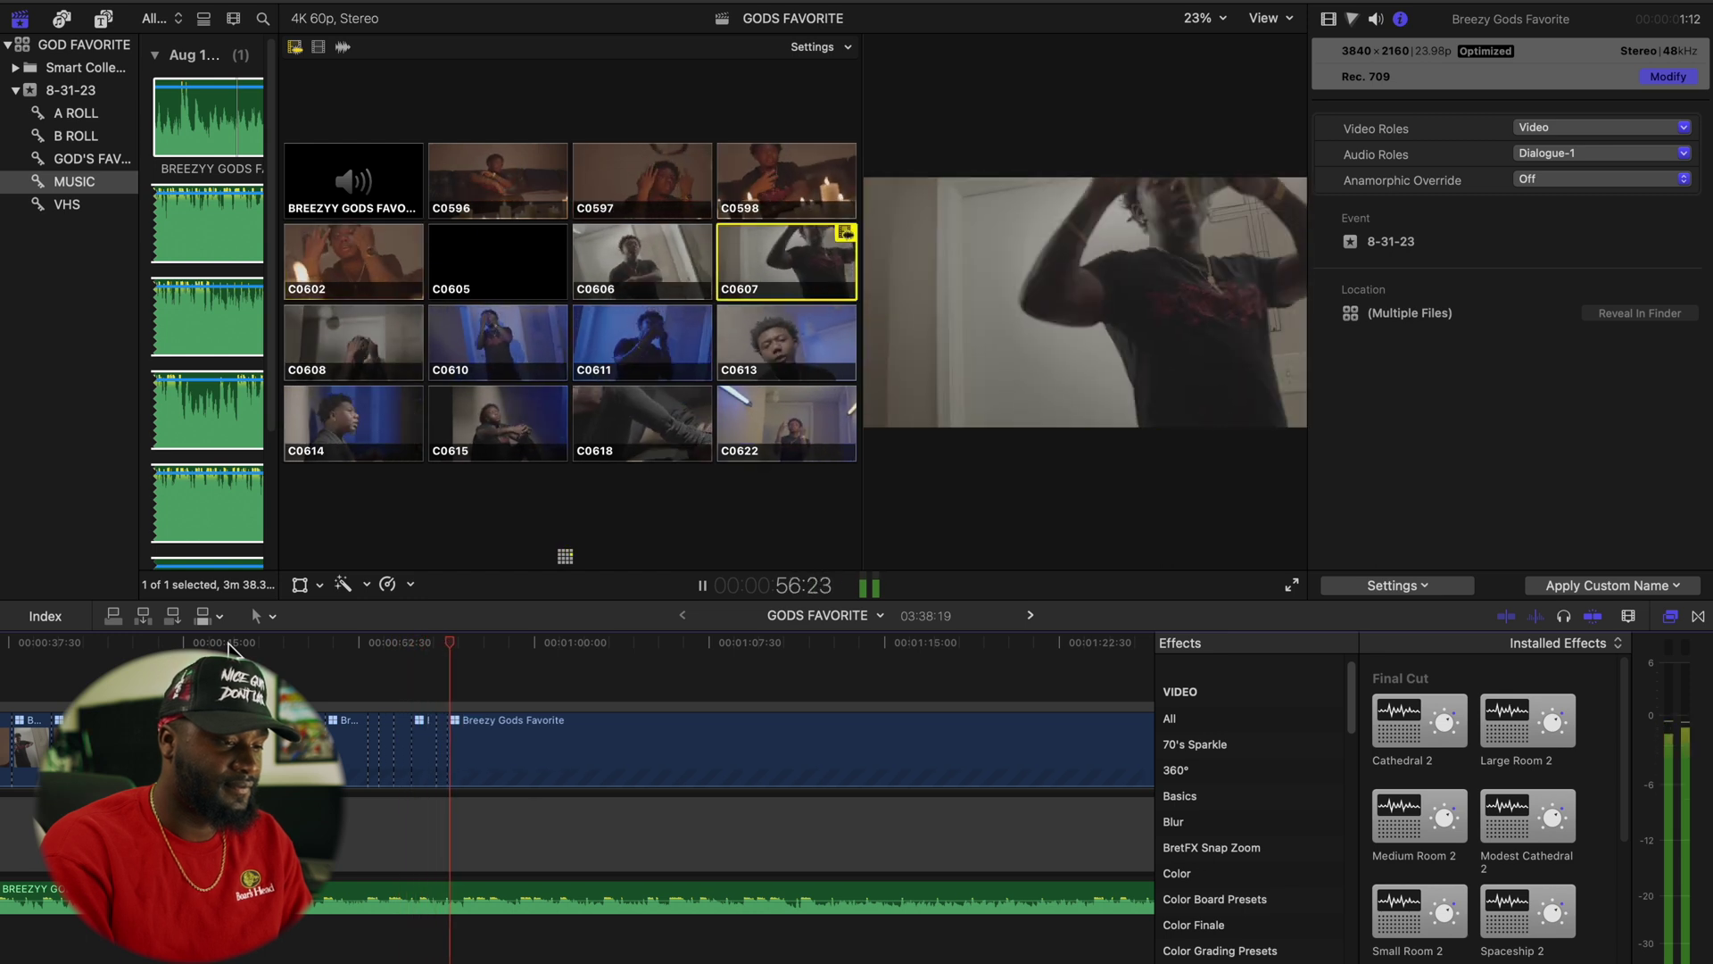
pyautogui.press('2')
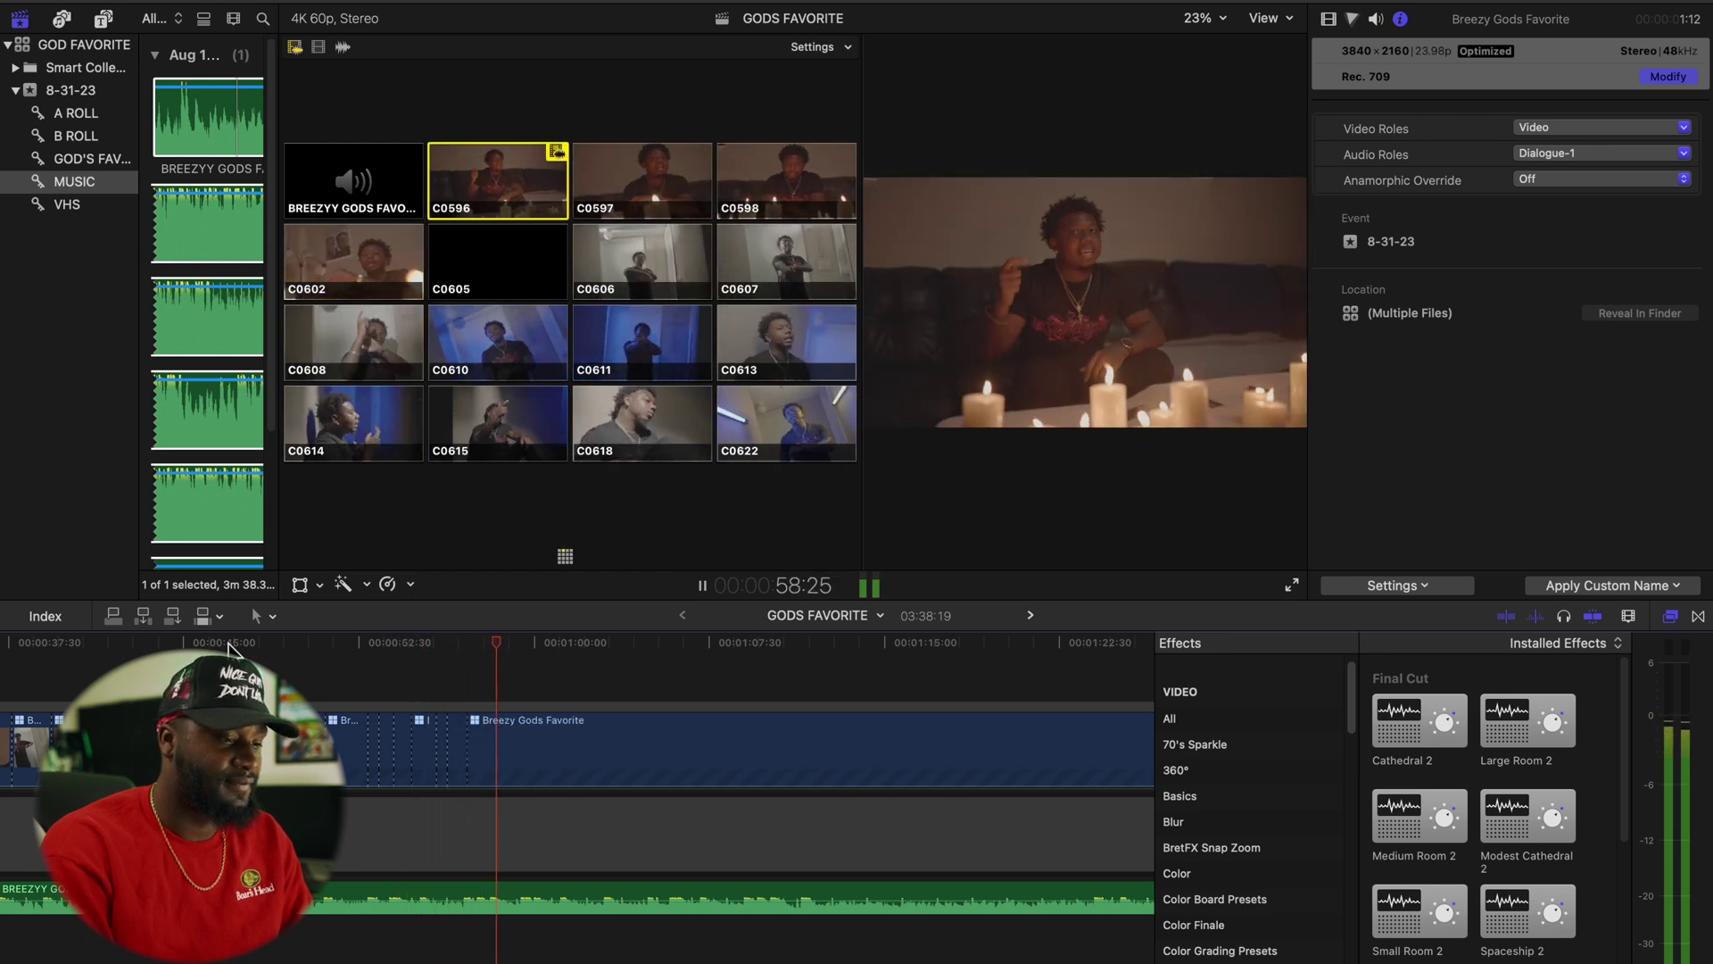
pyautogui.press('9')
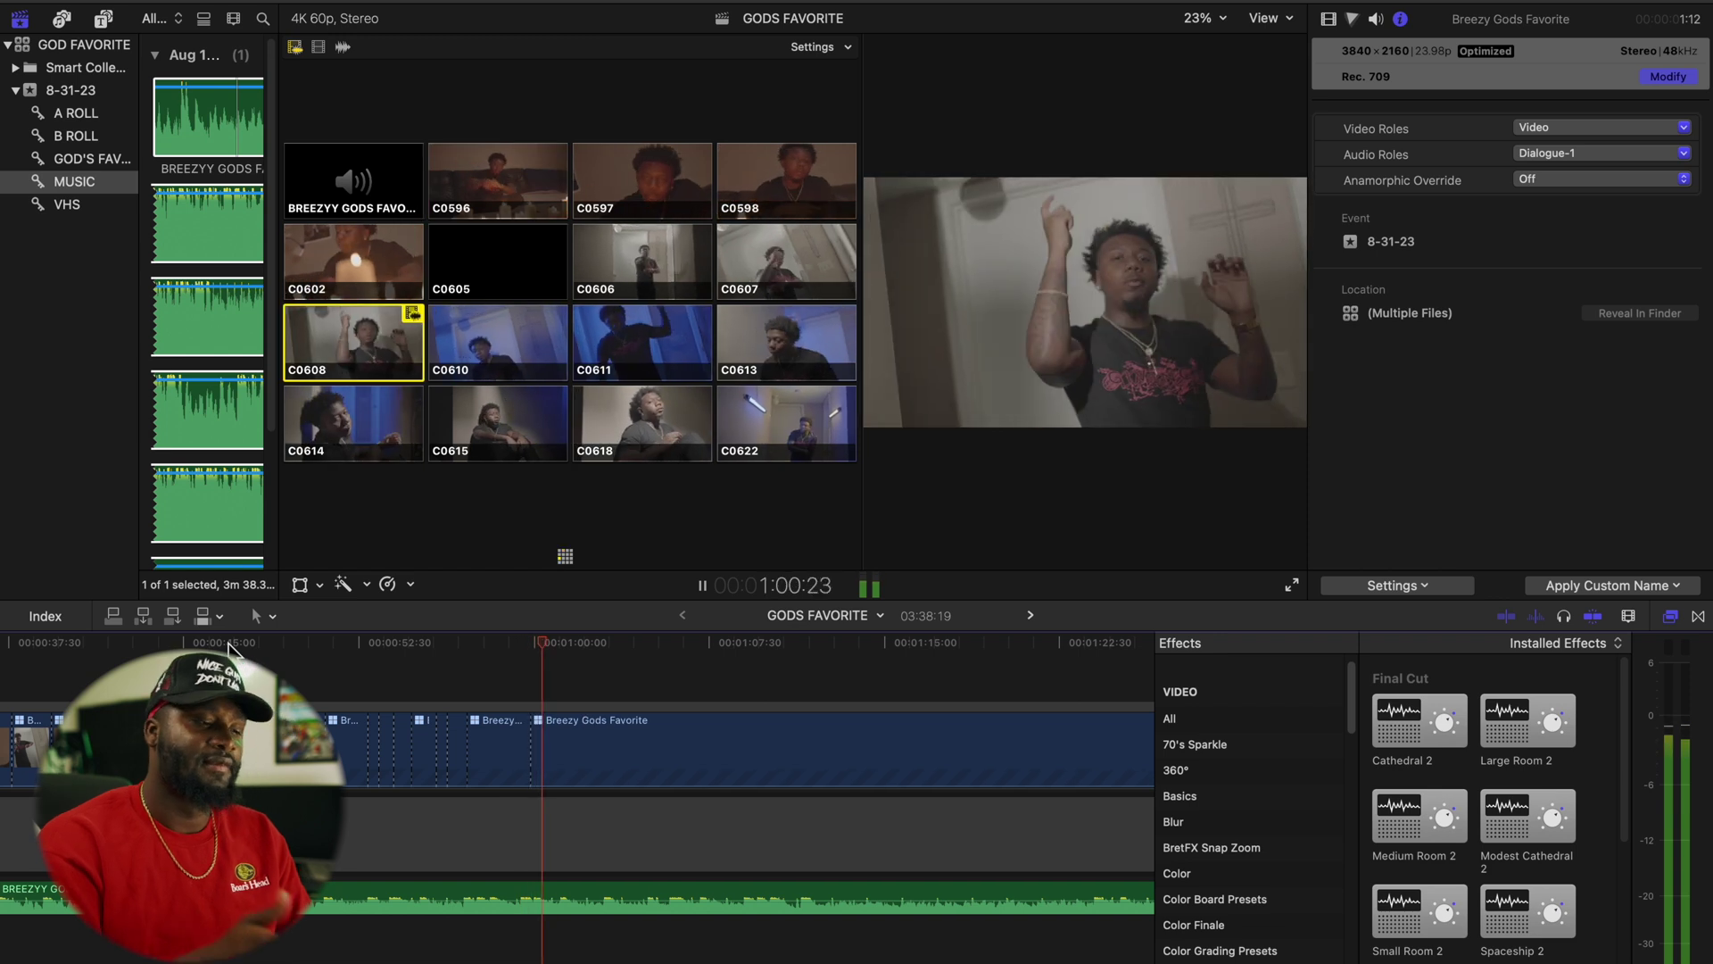
pyautogui.press('space')
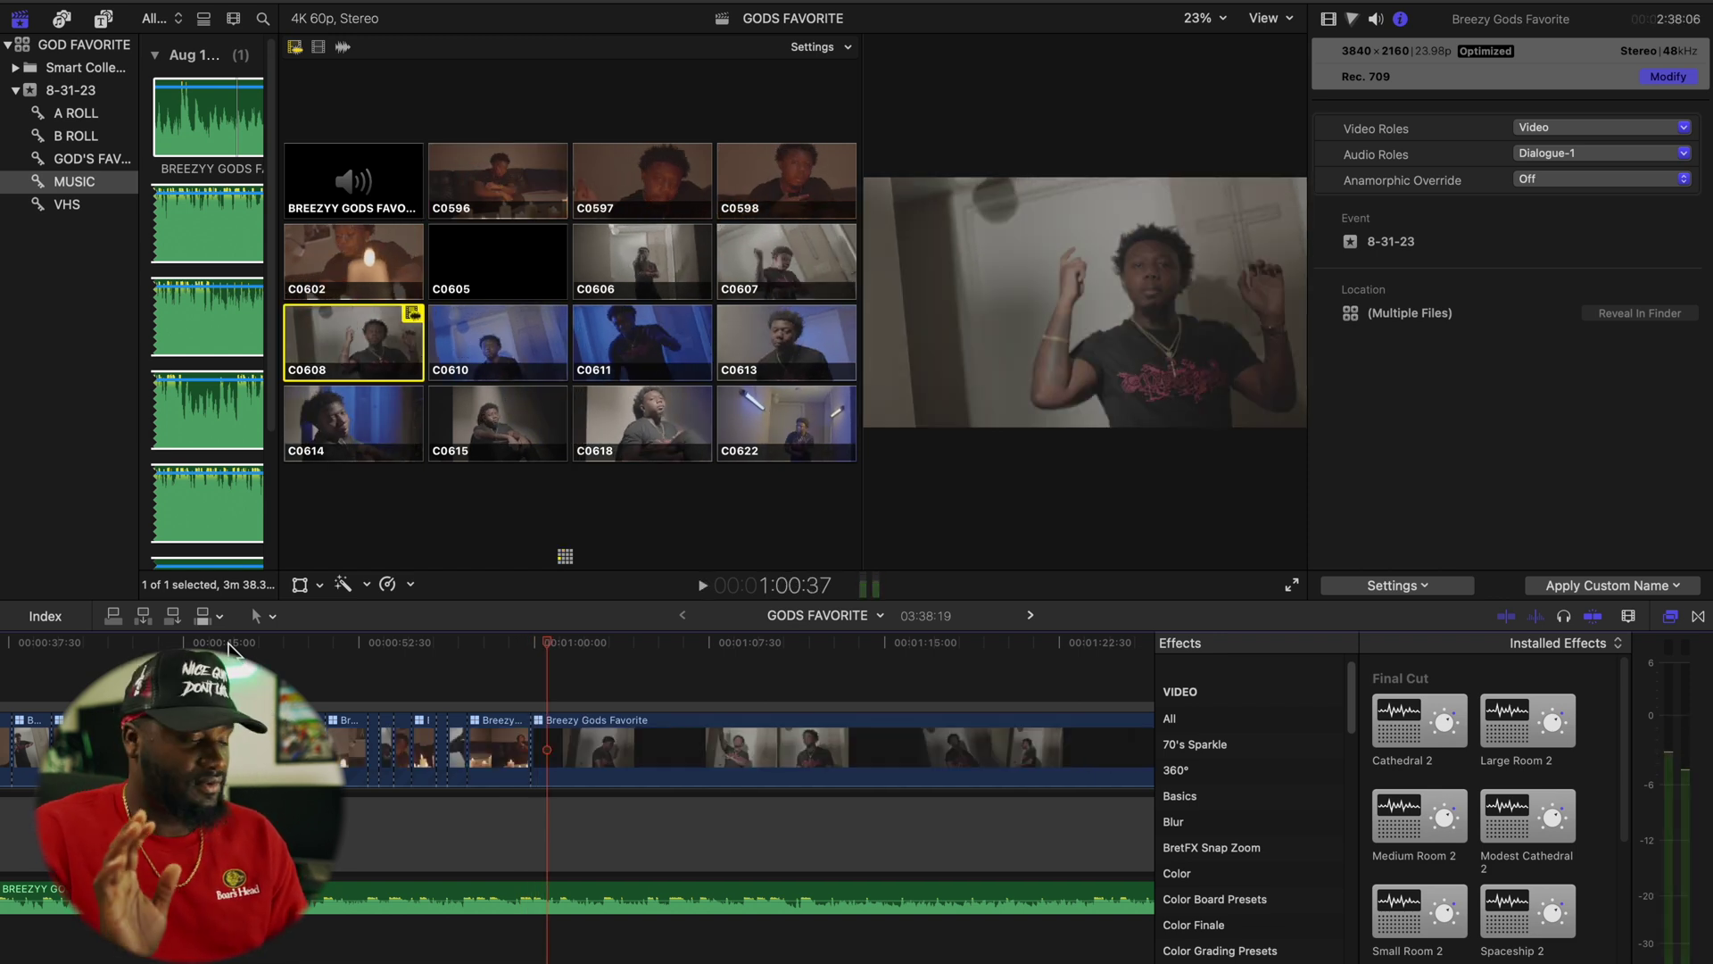